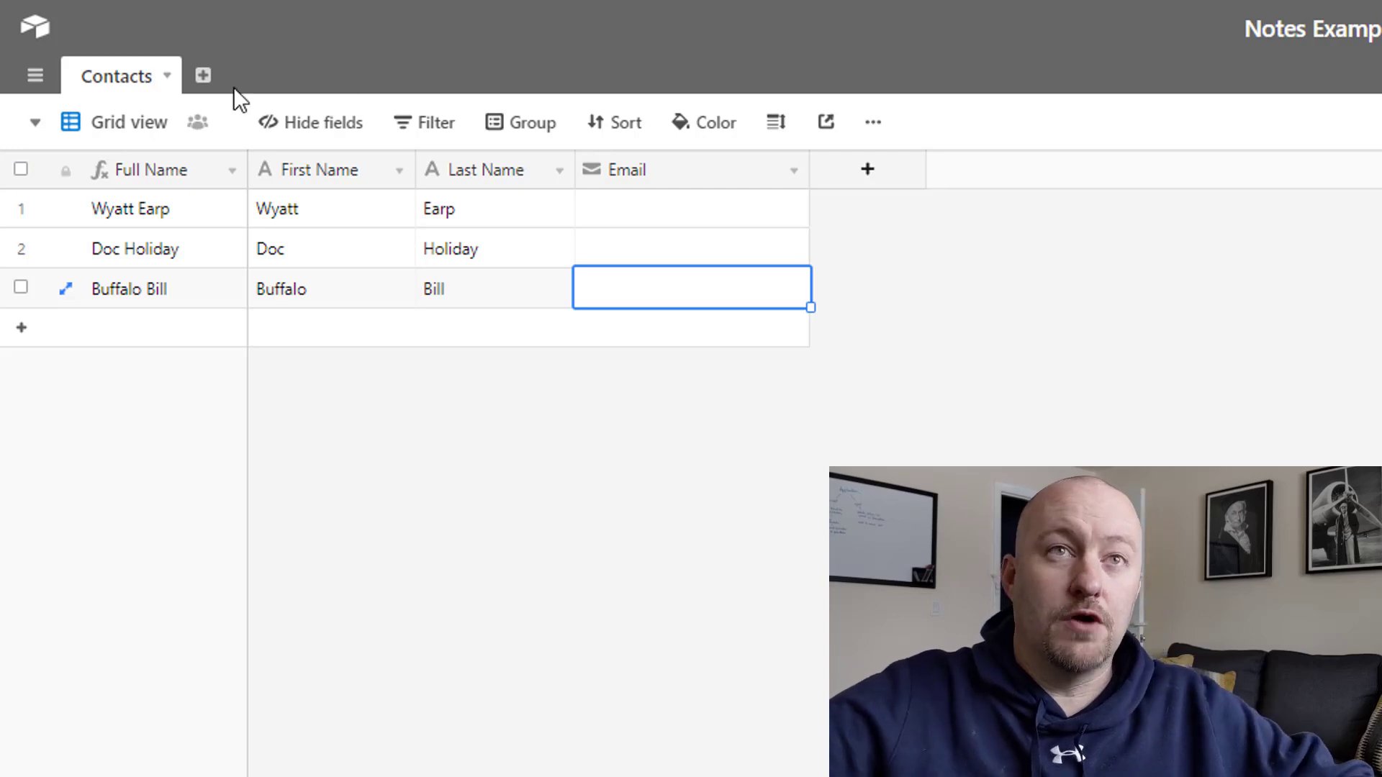
Create a Long text field named Notes beside Email in the Contacts grid
{"action": "key", "text": "Escape"}
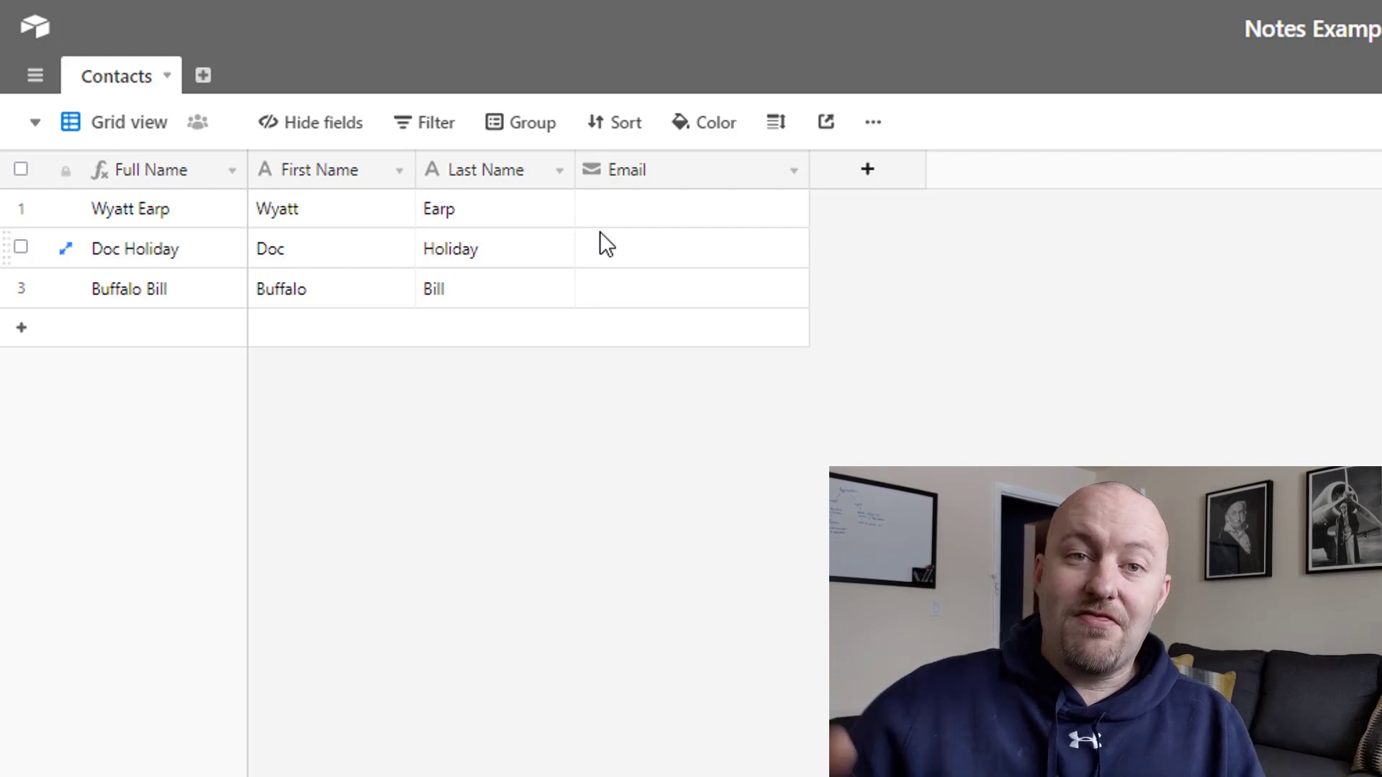
{"action": "left_click", "coordinate": [867, 169]}
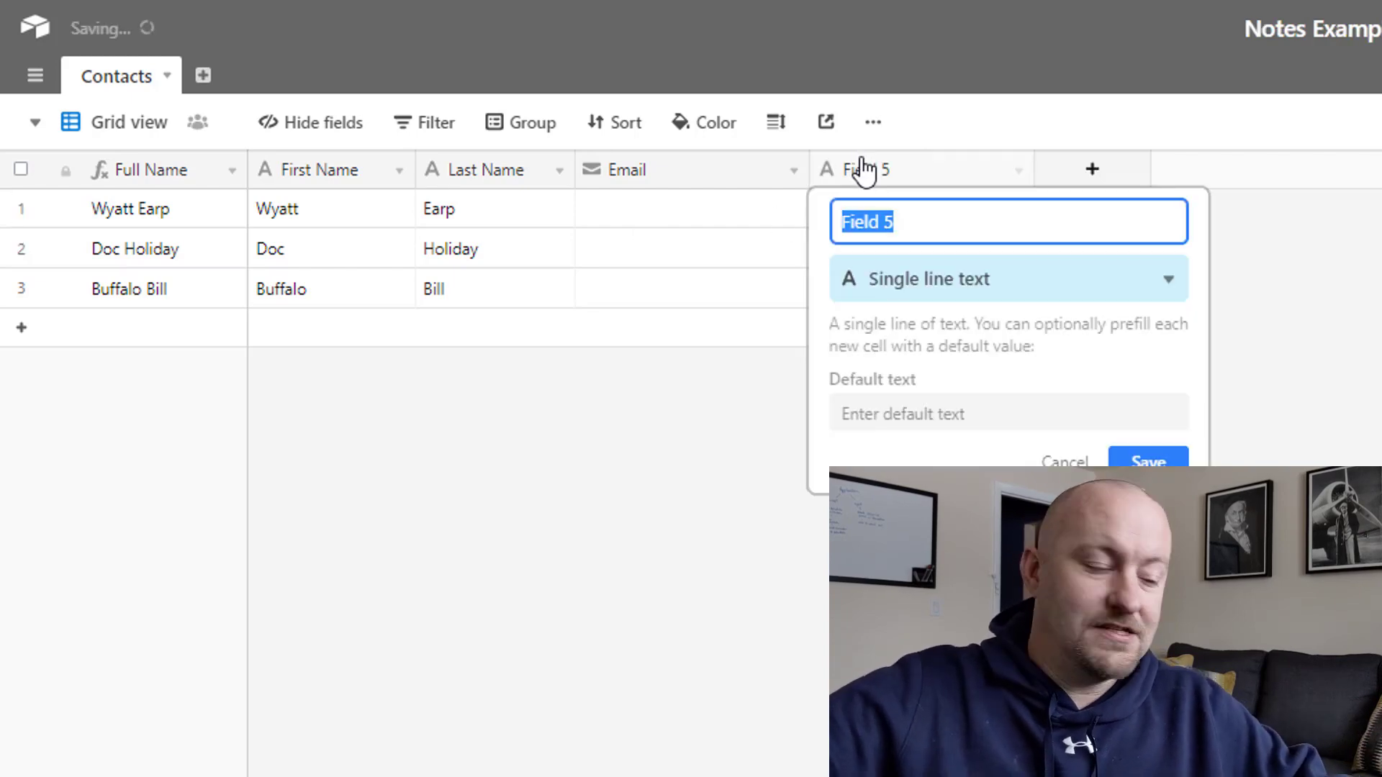
{"action": "type", "text": "Notes"}
{"action": "key", "text": "Tab"}
{"action": "type", "text": "lon"}
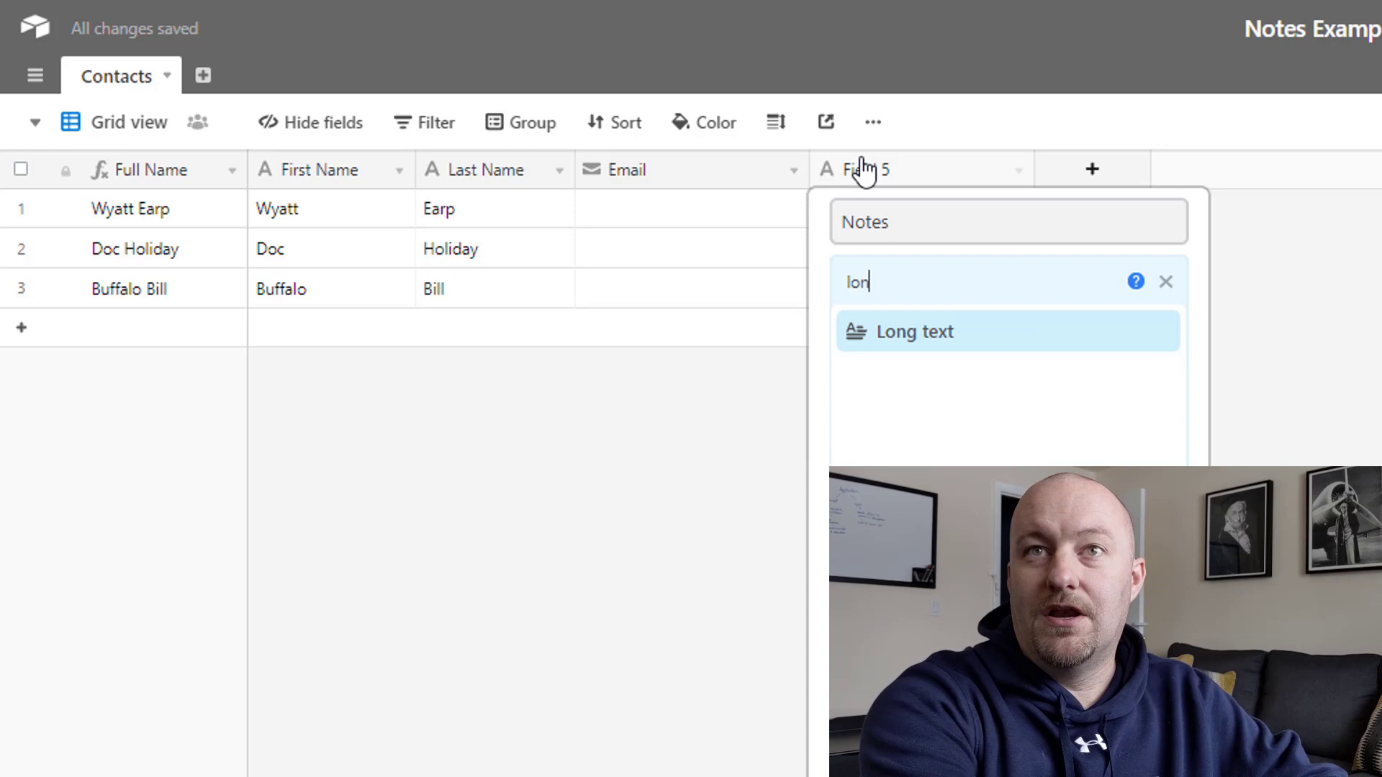
{"action": "left_click", "coordinate": [921, 341]}
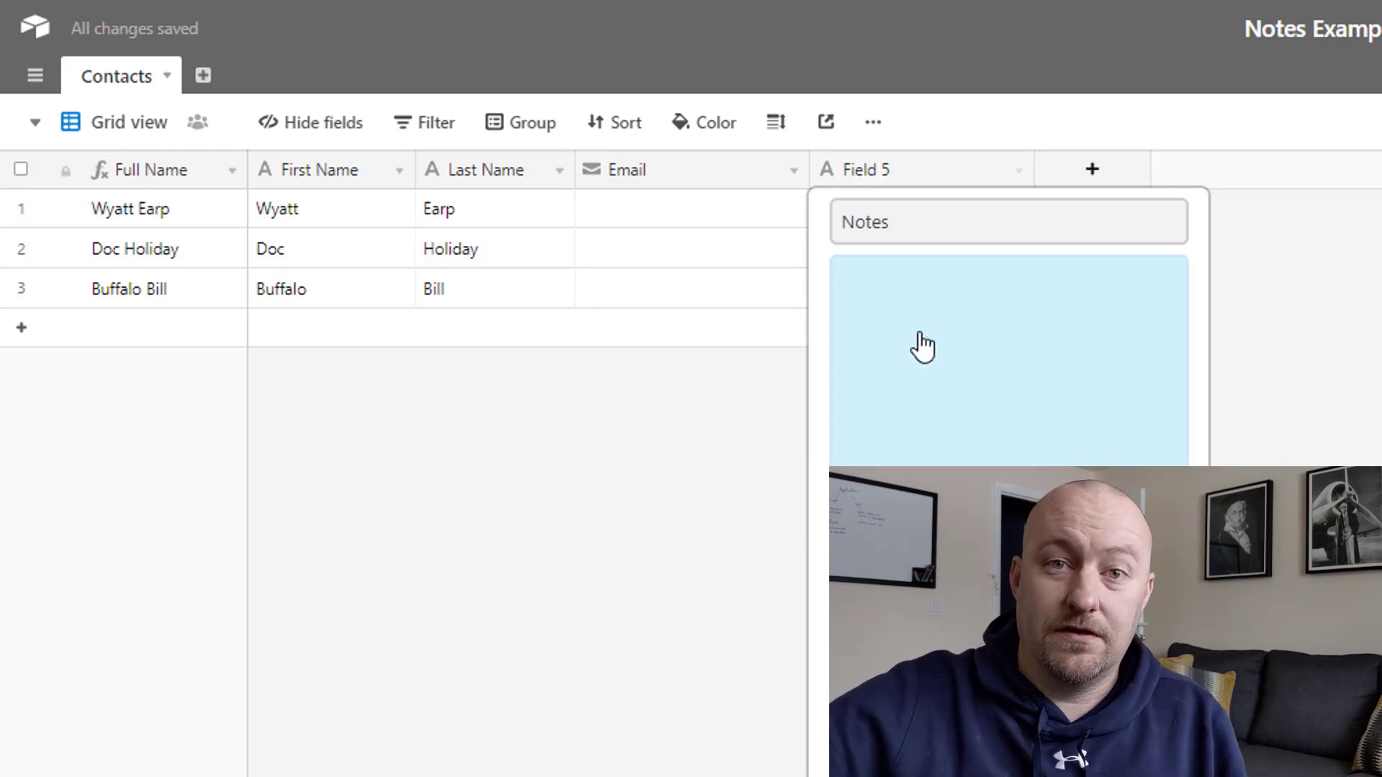
{"action": "left_click", "coordinate": [1155, 381]}
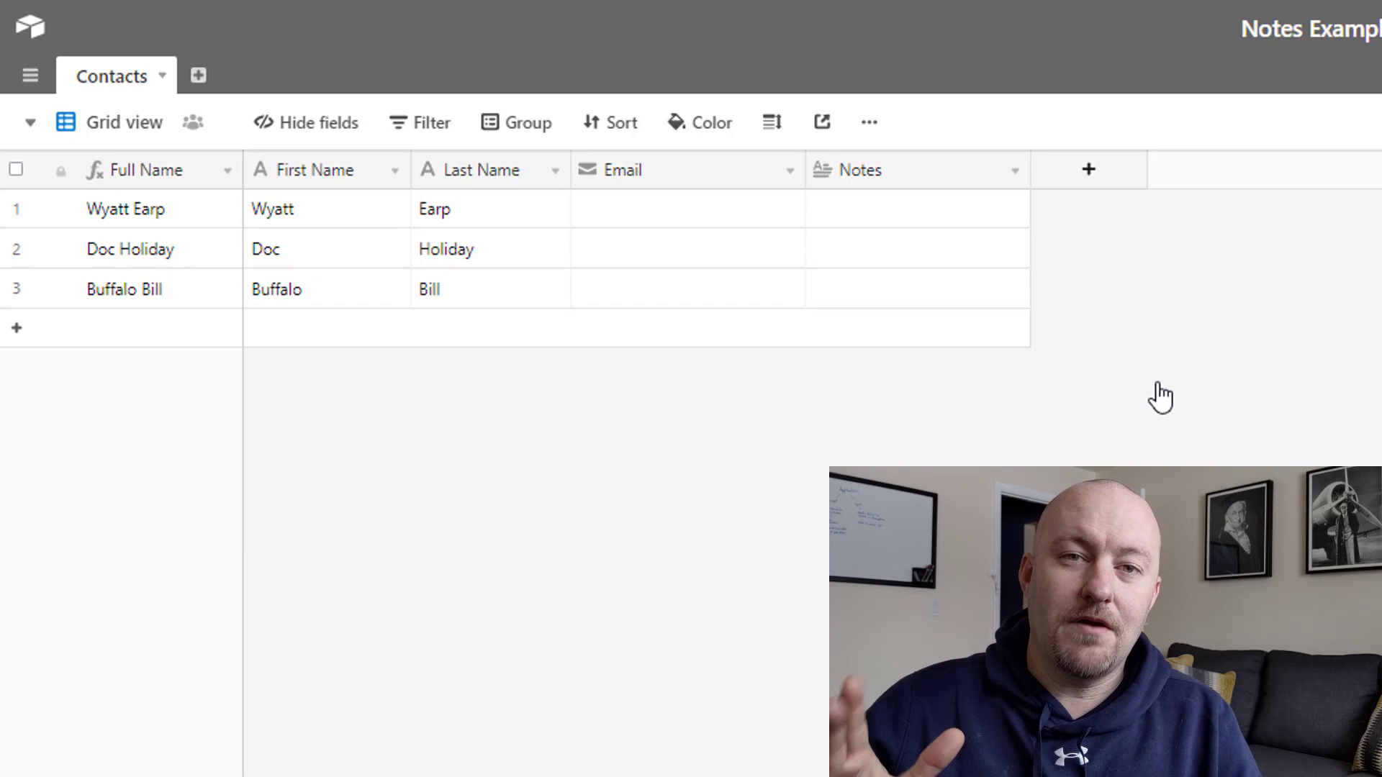
Write '1. here's my first note' and '2. another note' on separate lines in Wyatt Earp's Notes cell
{"action": "left_click", "coordinate": [687, 234]}
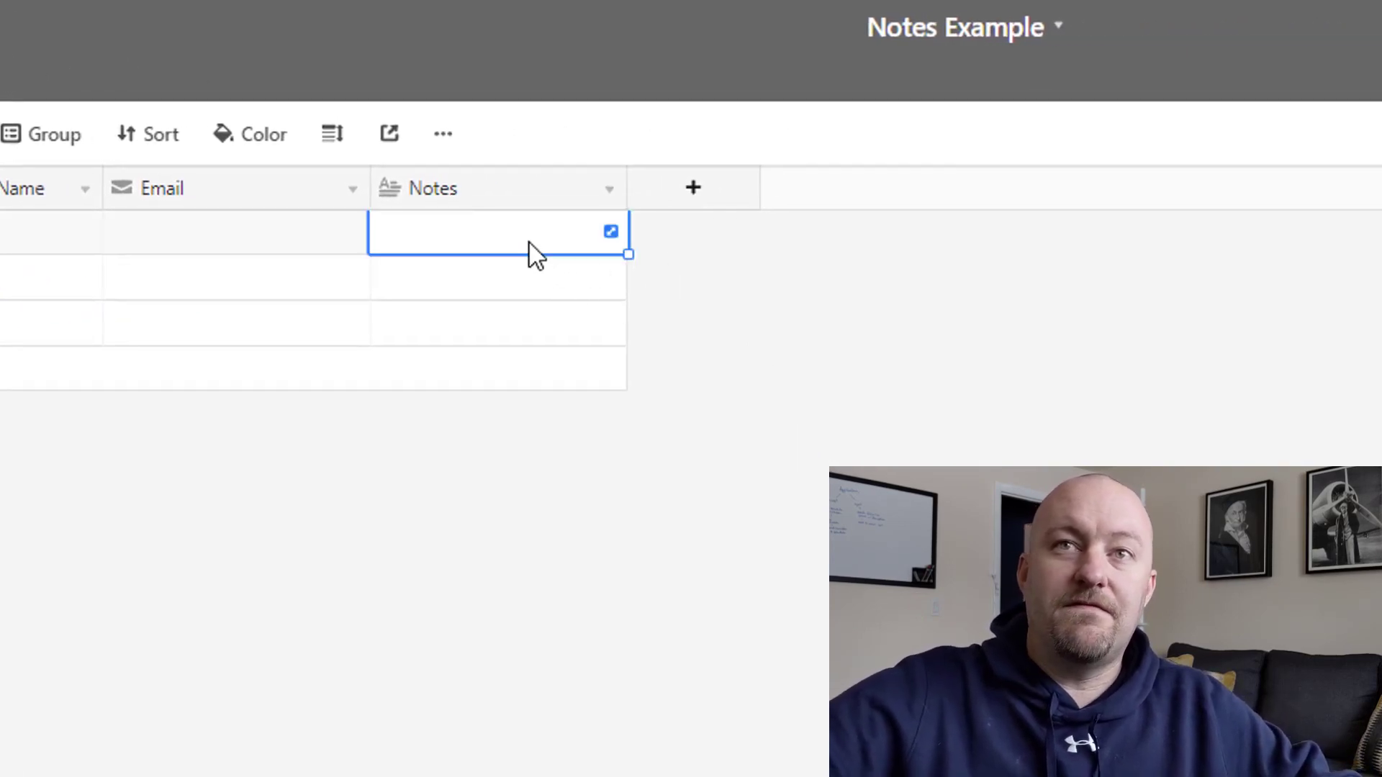
{"action": "type", "text": "1."}
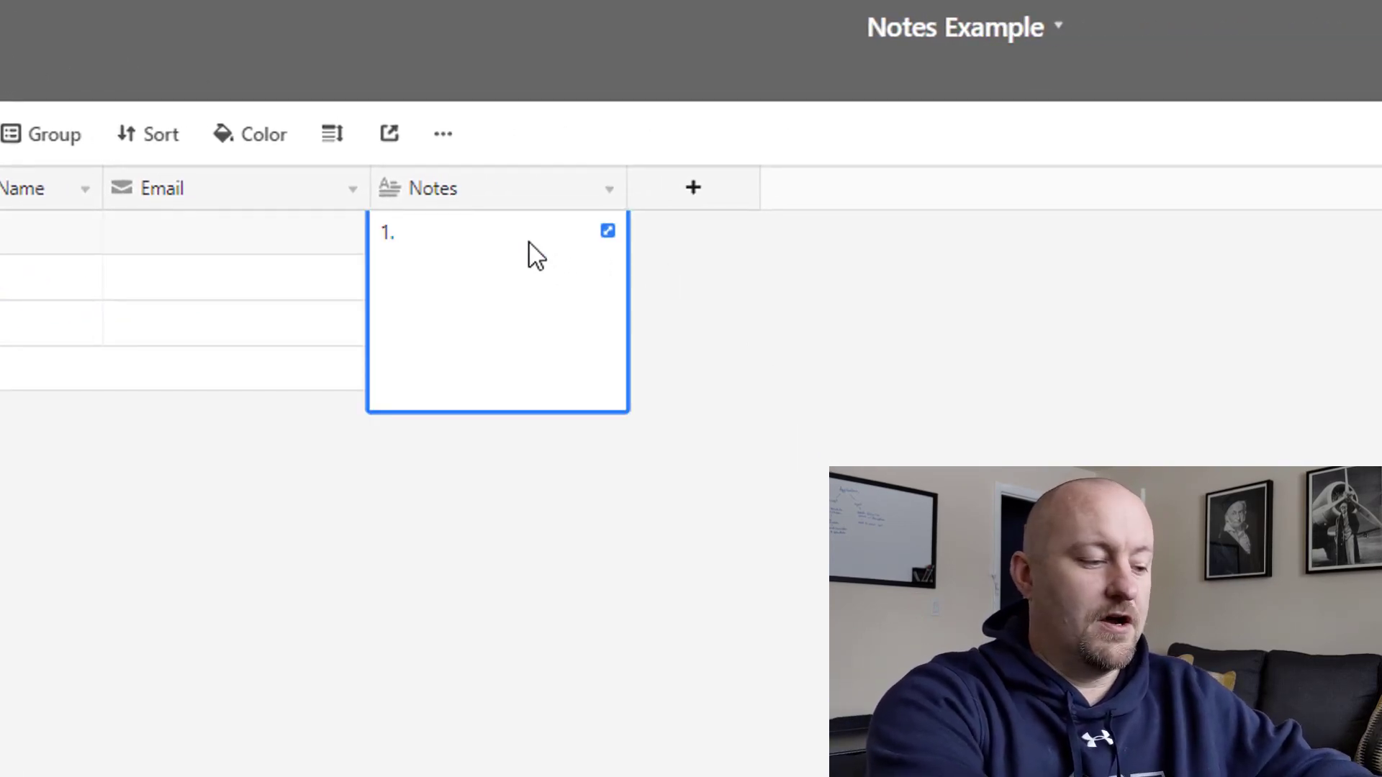
{"action": "type", "text": " here's my f"}
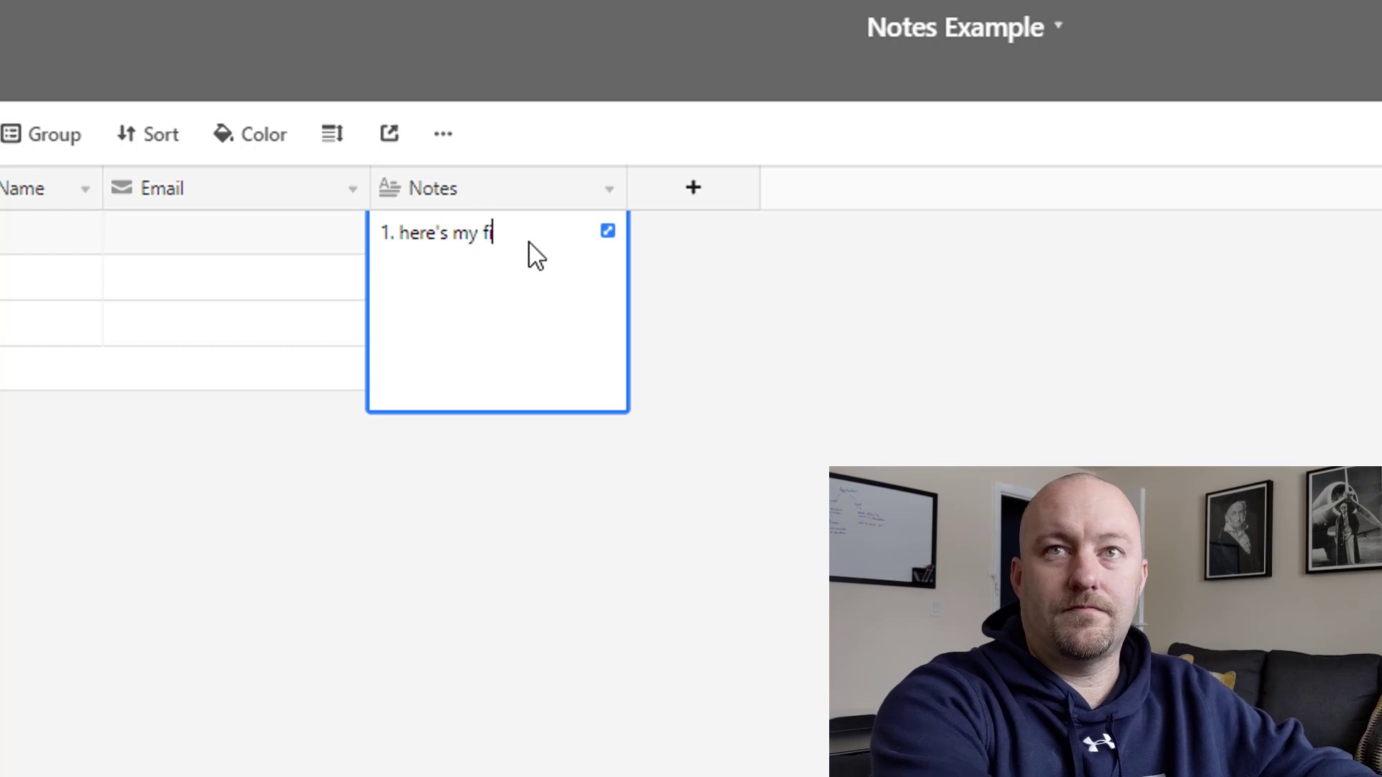
{"action": "type", "text": "irst note"}
{"action": "key", "text": "shift+Return"}
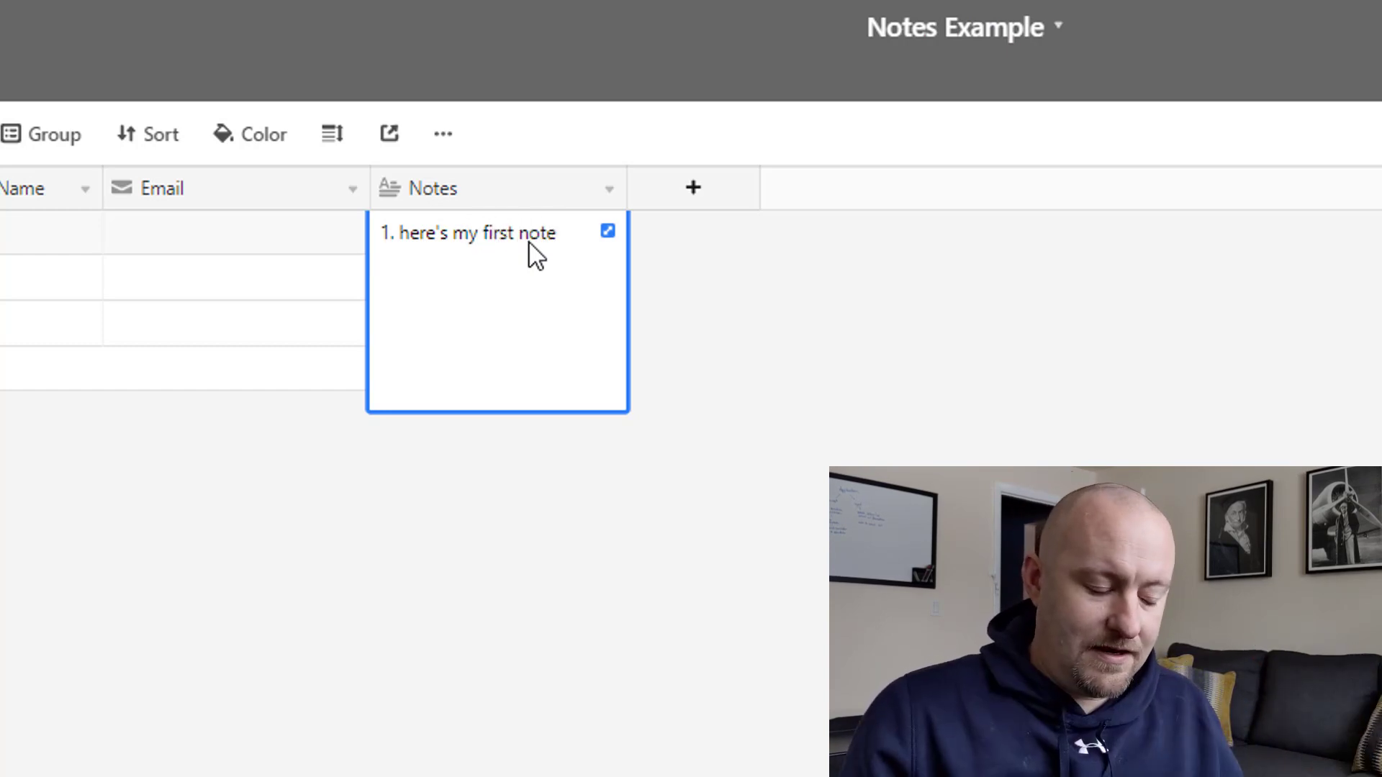
{"action": "key", "text": "shift+Return"}
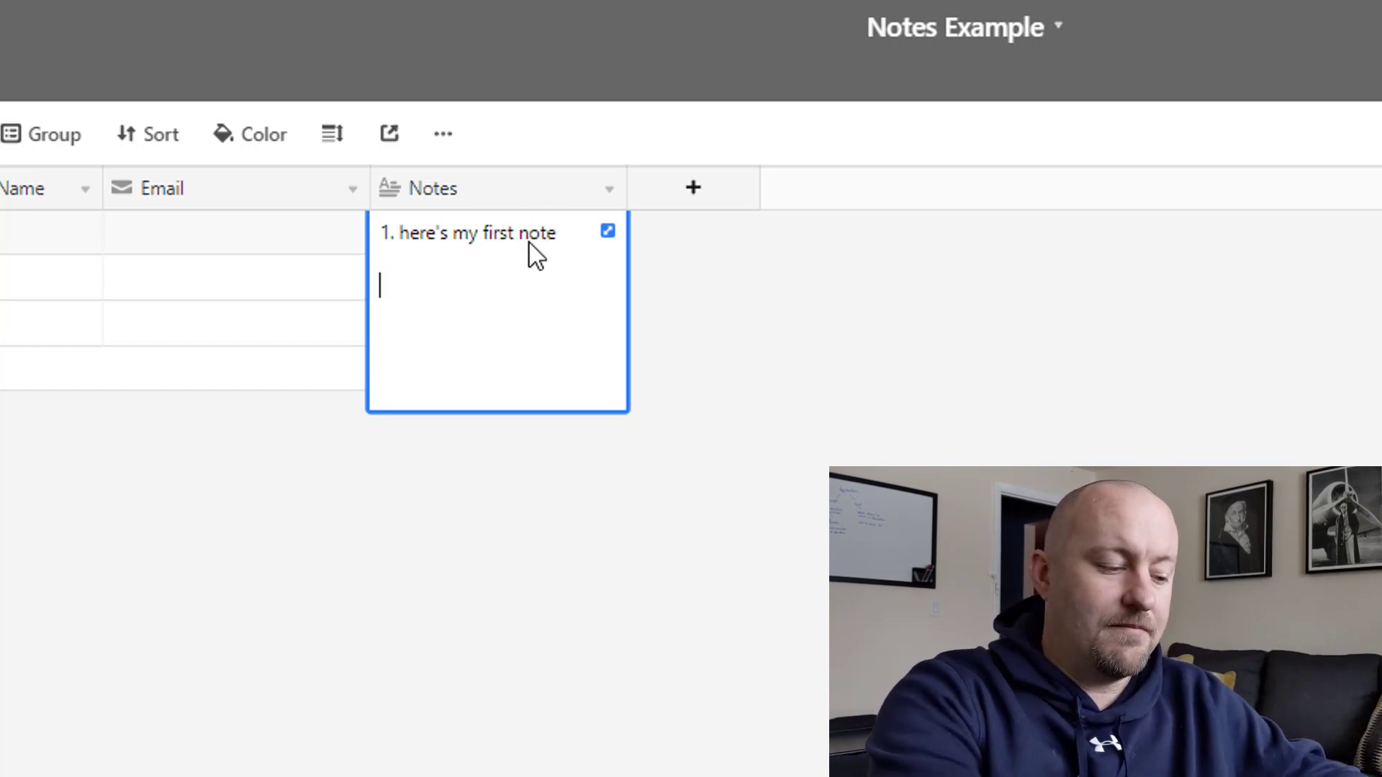
{"action": "type", "text": "2. another note"}
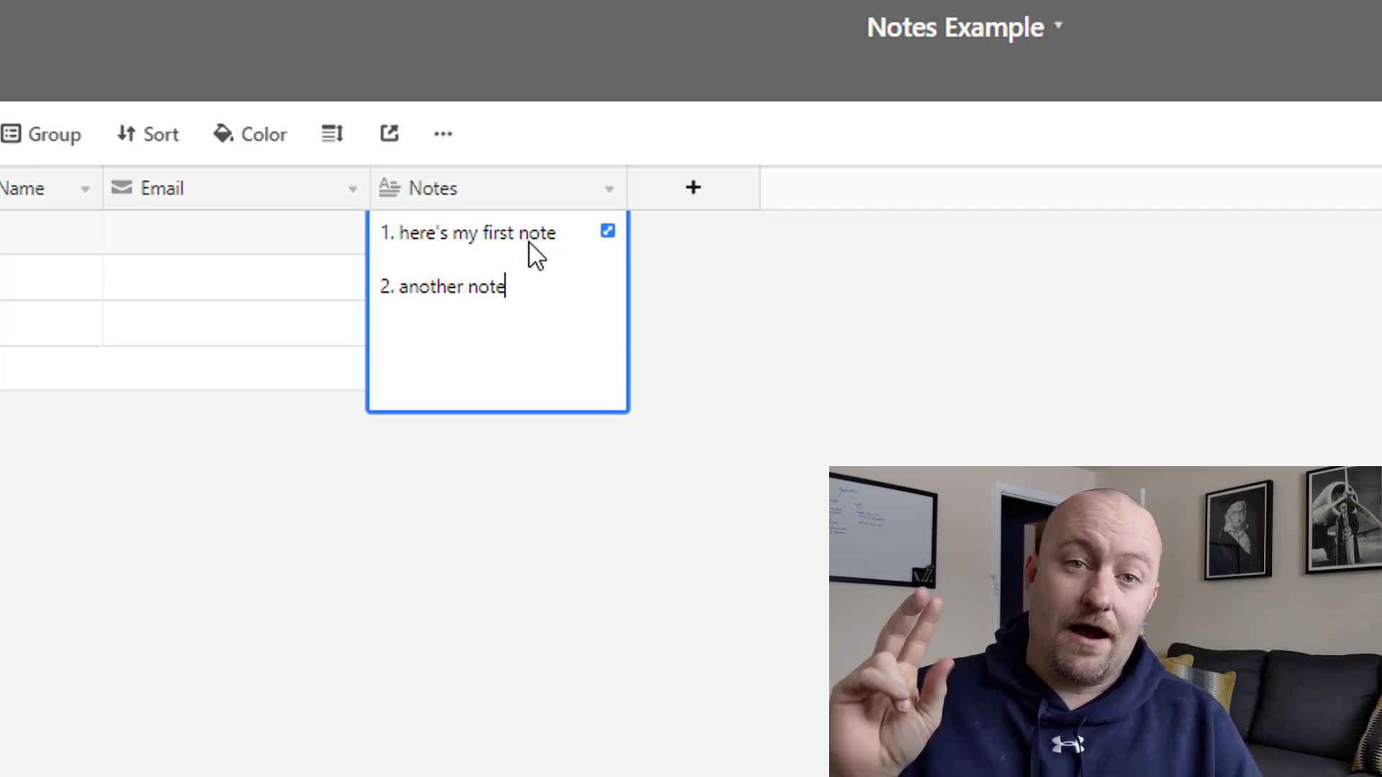
{"action": "key", "text": "Escape"}
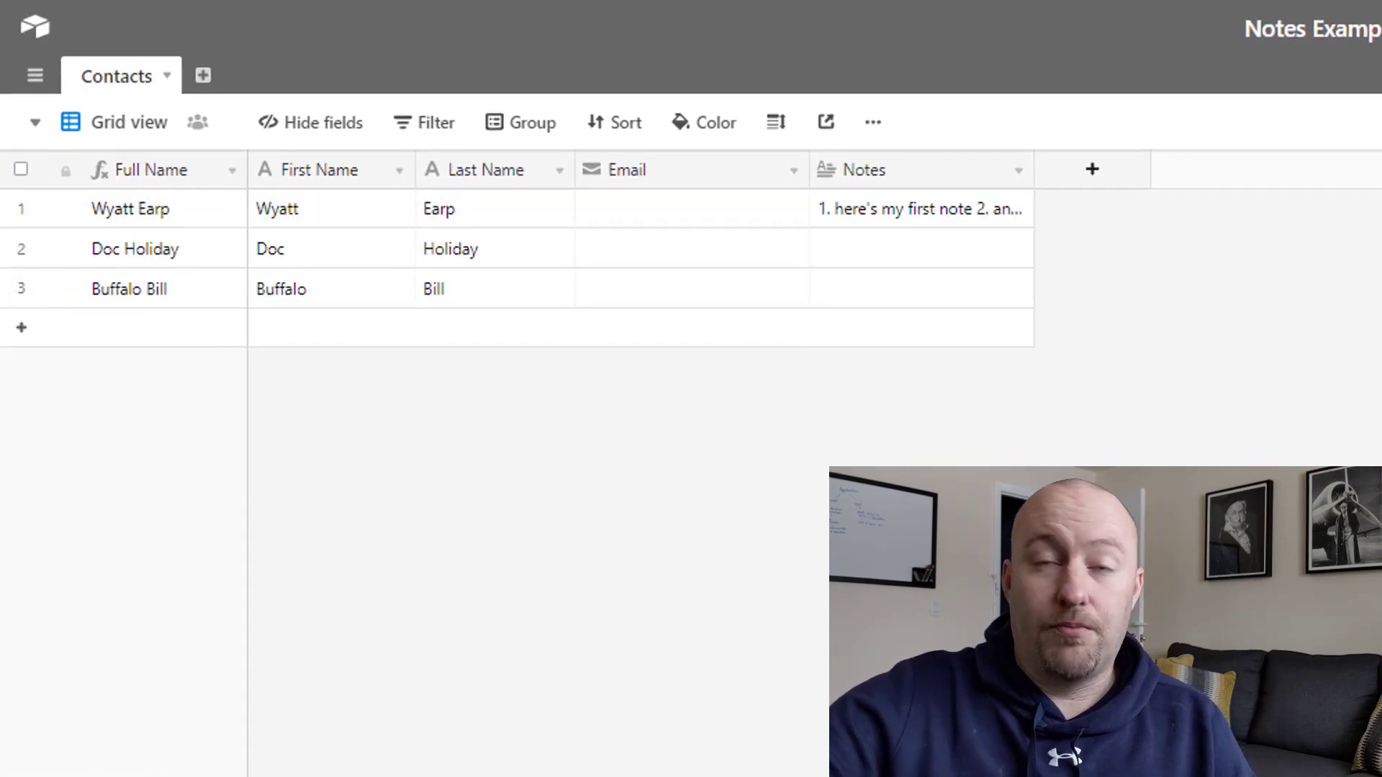
Expand Doc Holiday's record and post the comments '1. here's a note' and '2. another note'
{"action": "left_click", "coordinate": [904, 248]}
{"action": "key", "text": "space"}
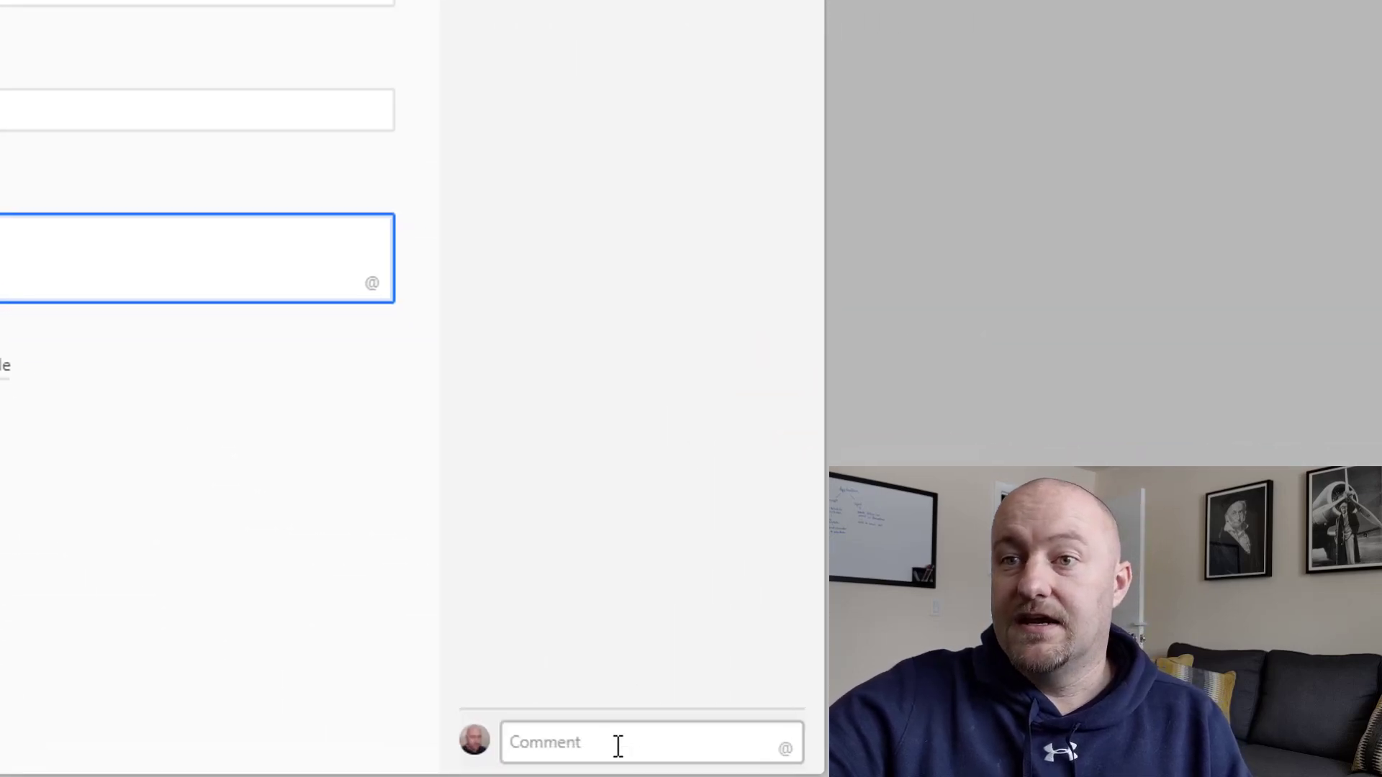
{"action": "left_click", "coordinate": [618, 745]}
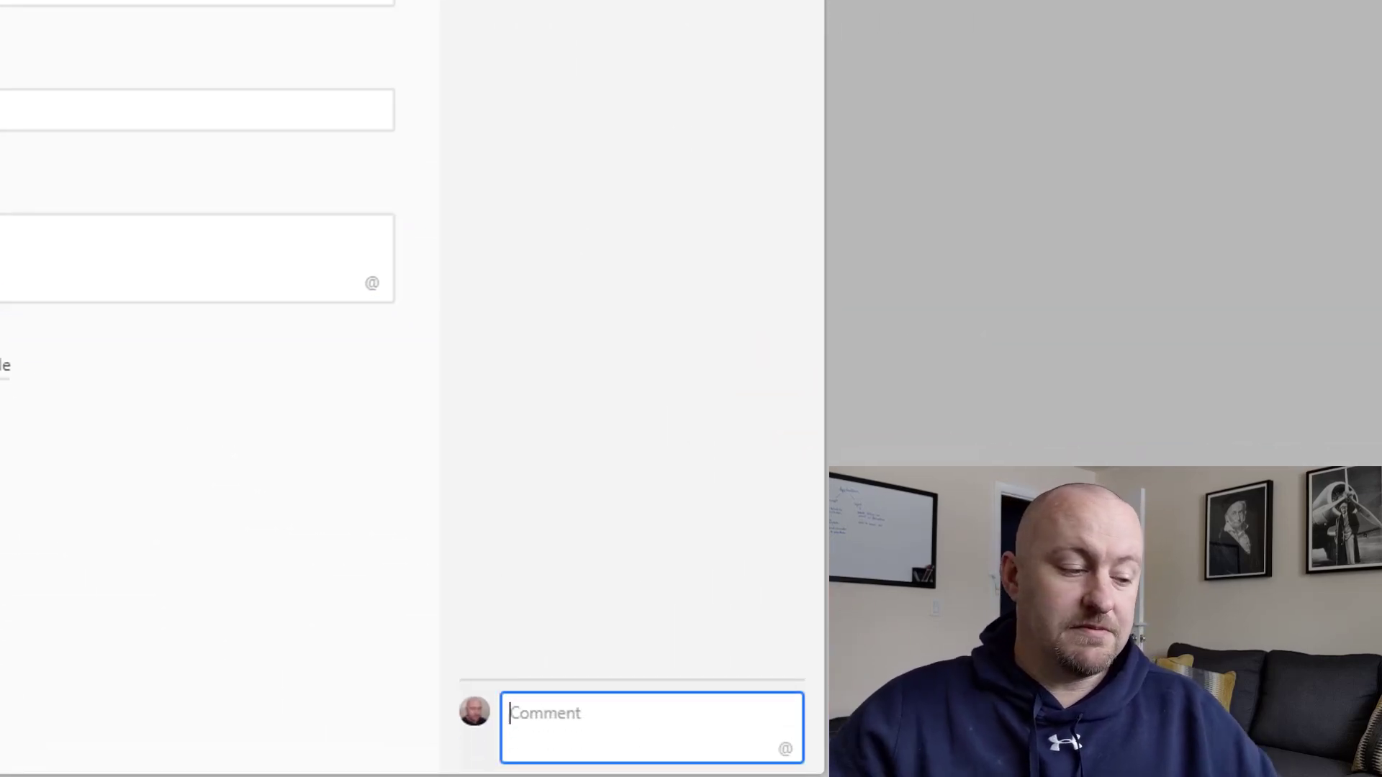
{"action": "type", "text": "1. hear"}
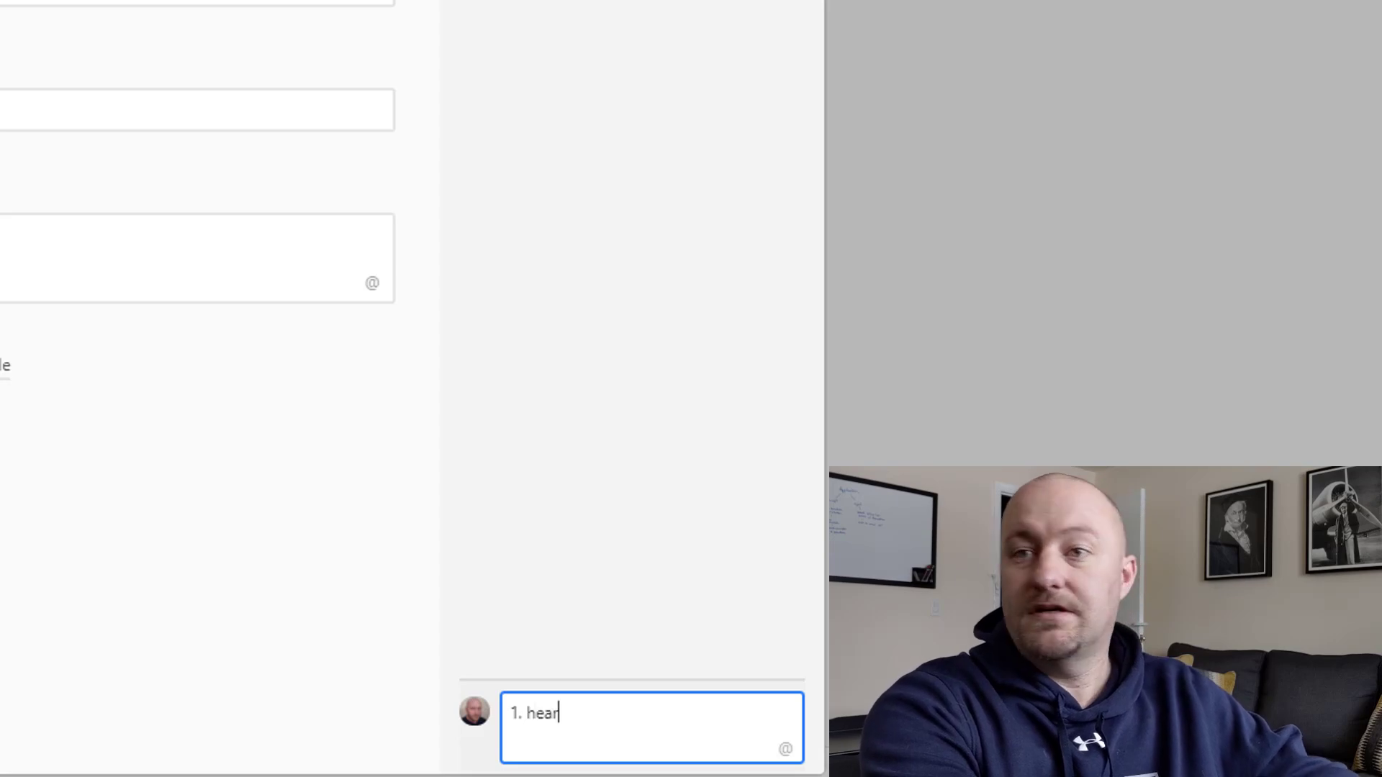
{"action": "key", "text": "BackSpace"}
{"action": "type", "text": "e"}
{"action": "key", "text": "BackSpace"}
{"action": "type", "text": "ree"}
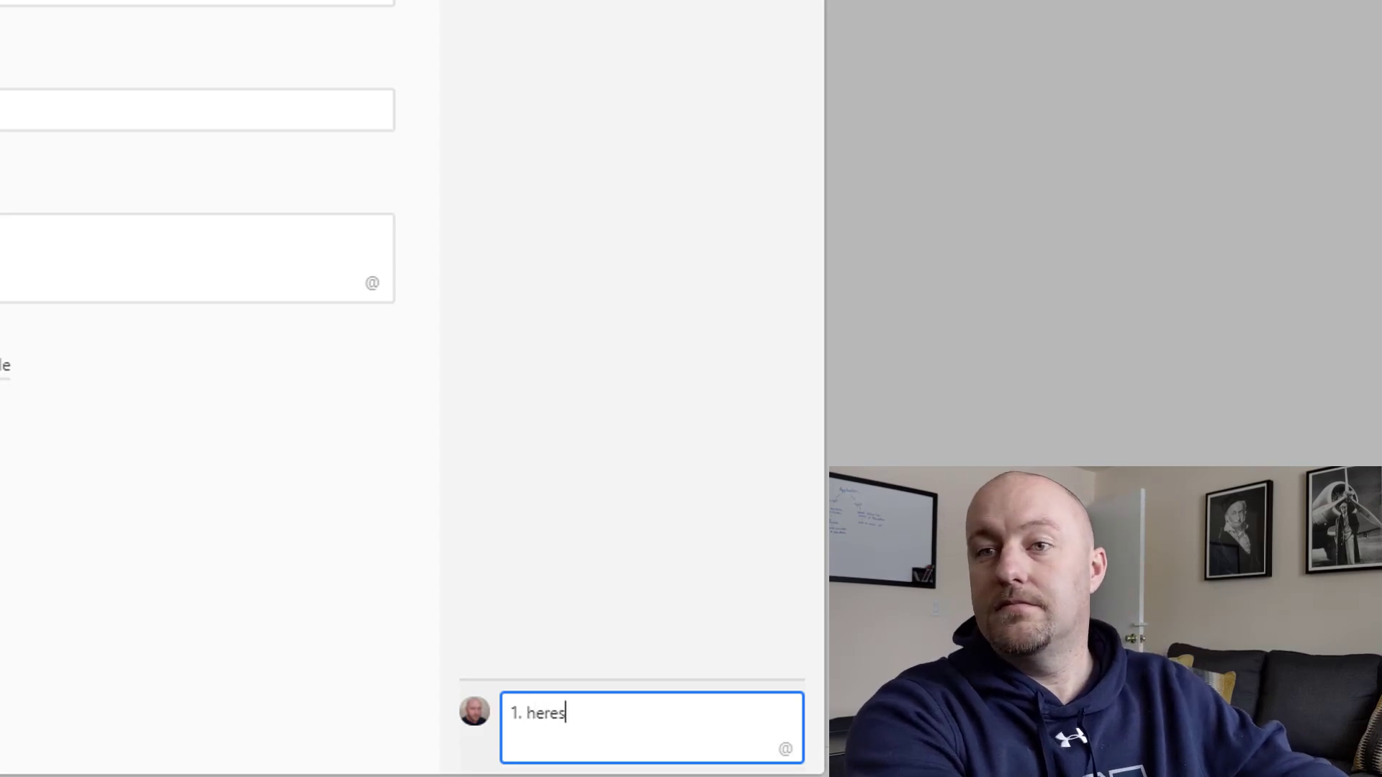
{"action": "key", "text": "BackSpace"}
{"action": "type", "text": "'s a note"}
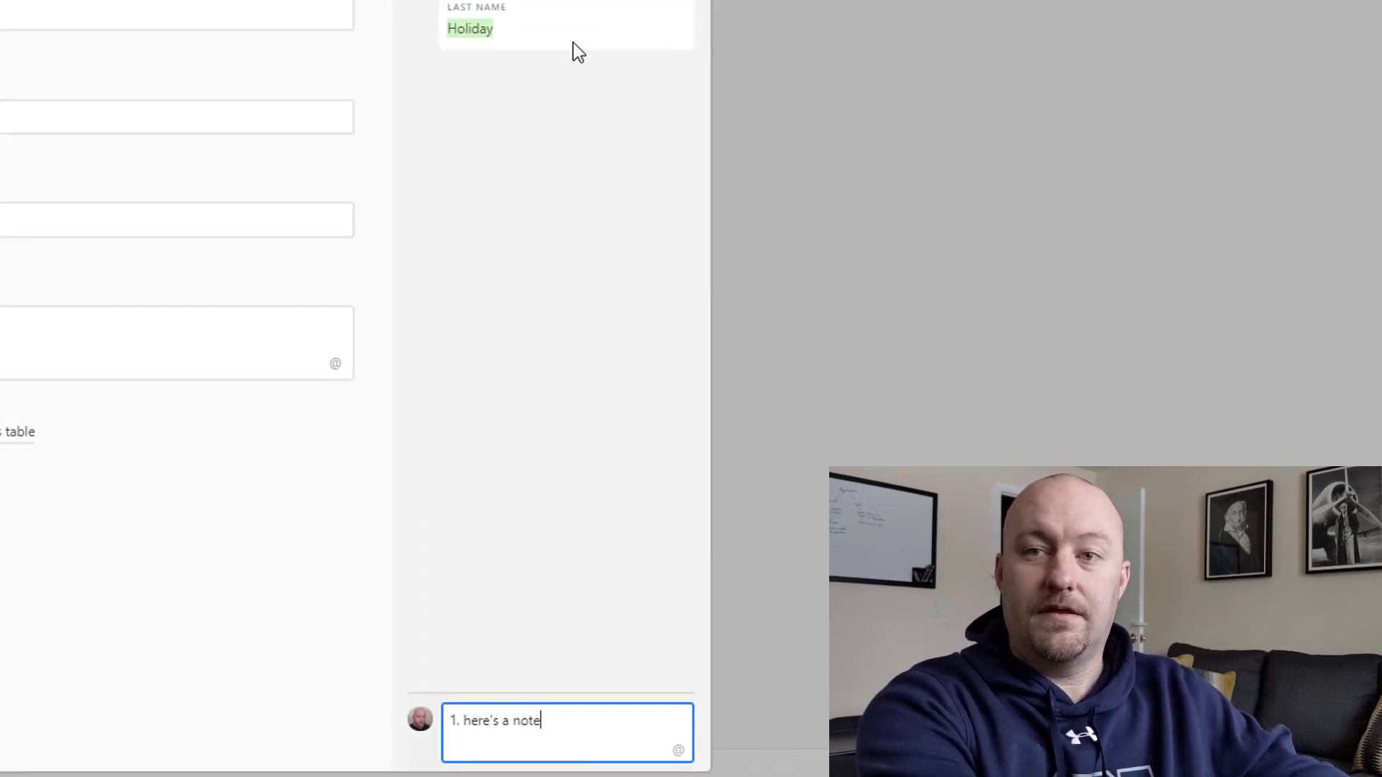
{"action": "key", "text": "Return"}
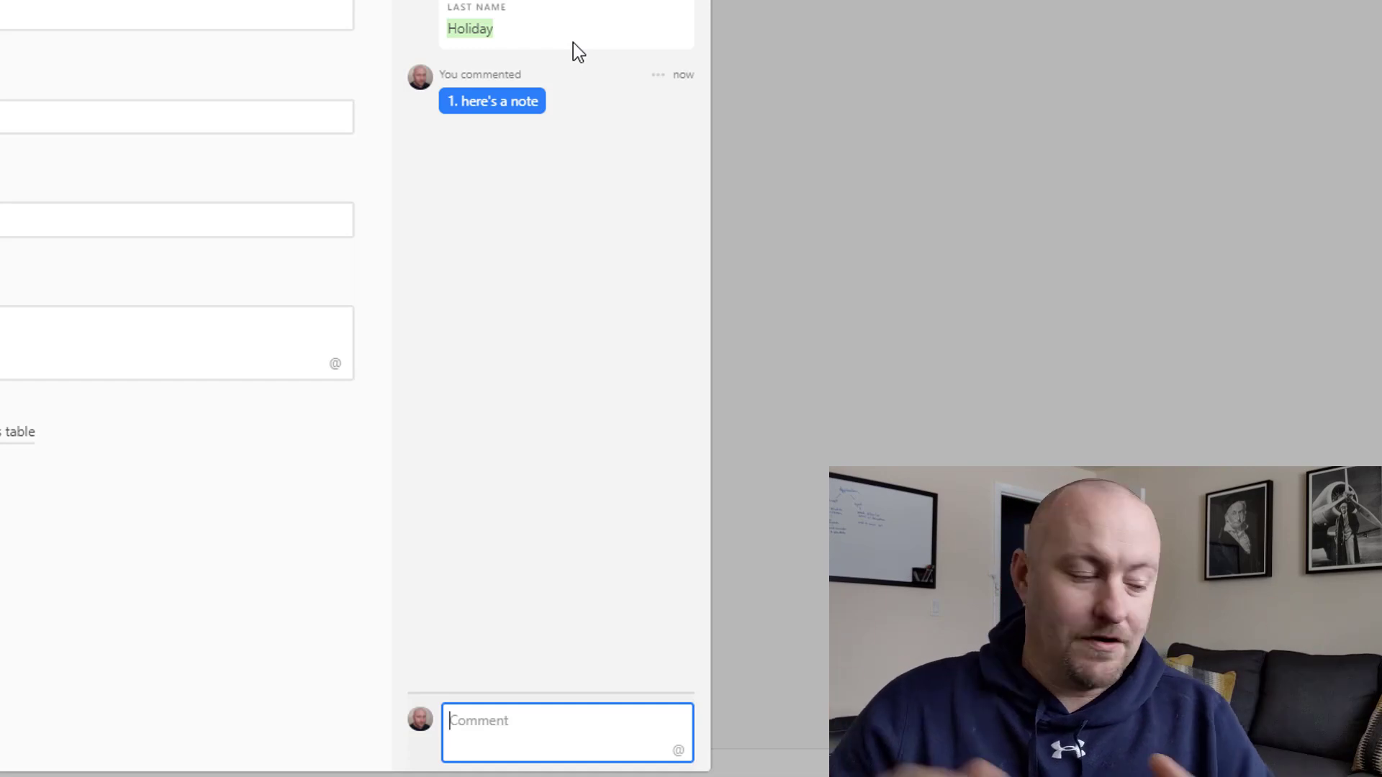
{"action": "type", "text": "2. another note"}
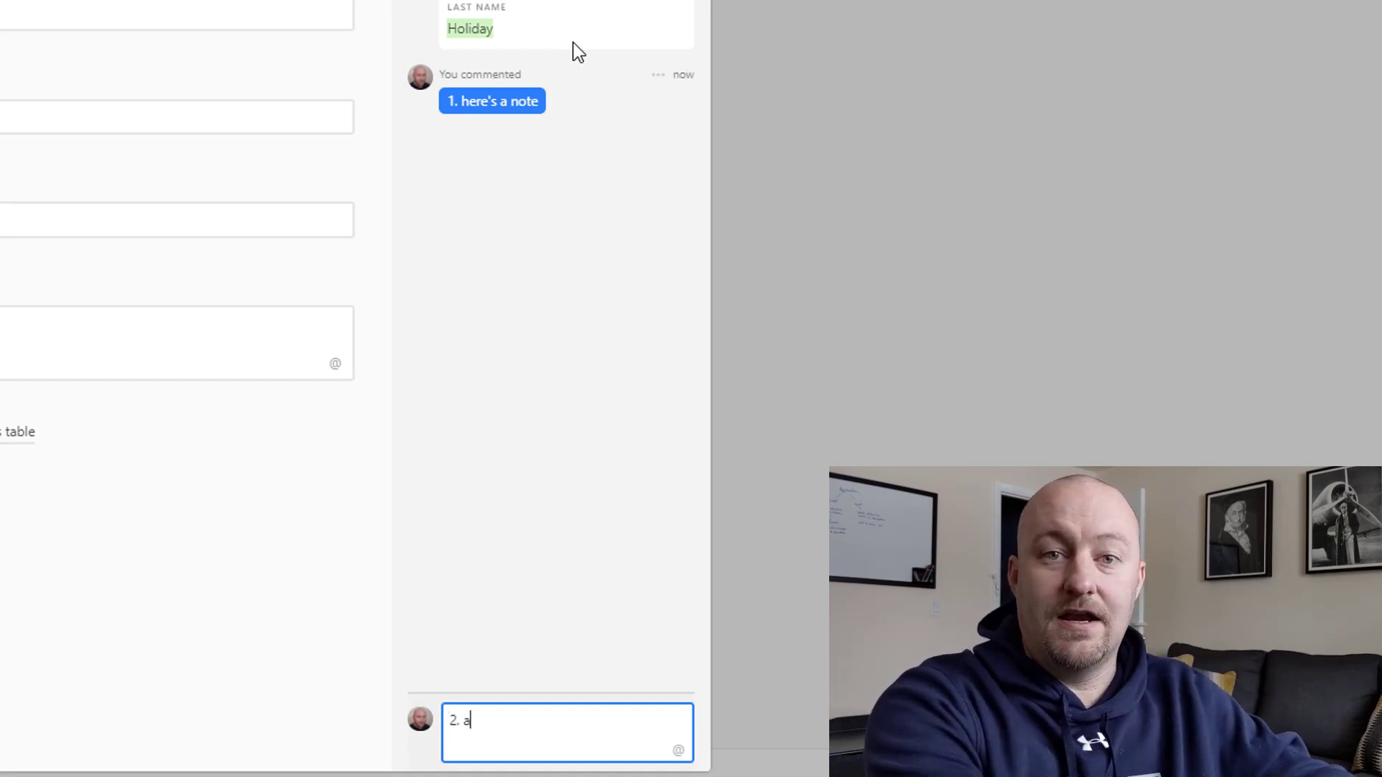
{"action": "key", "text": "Return"}
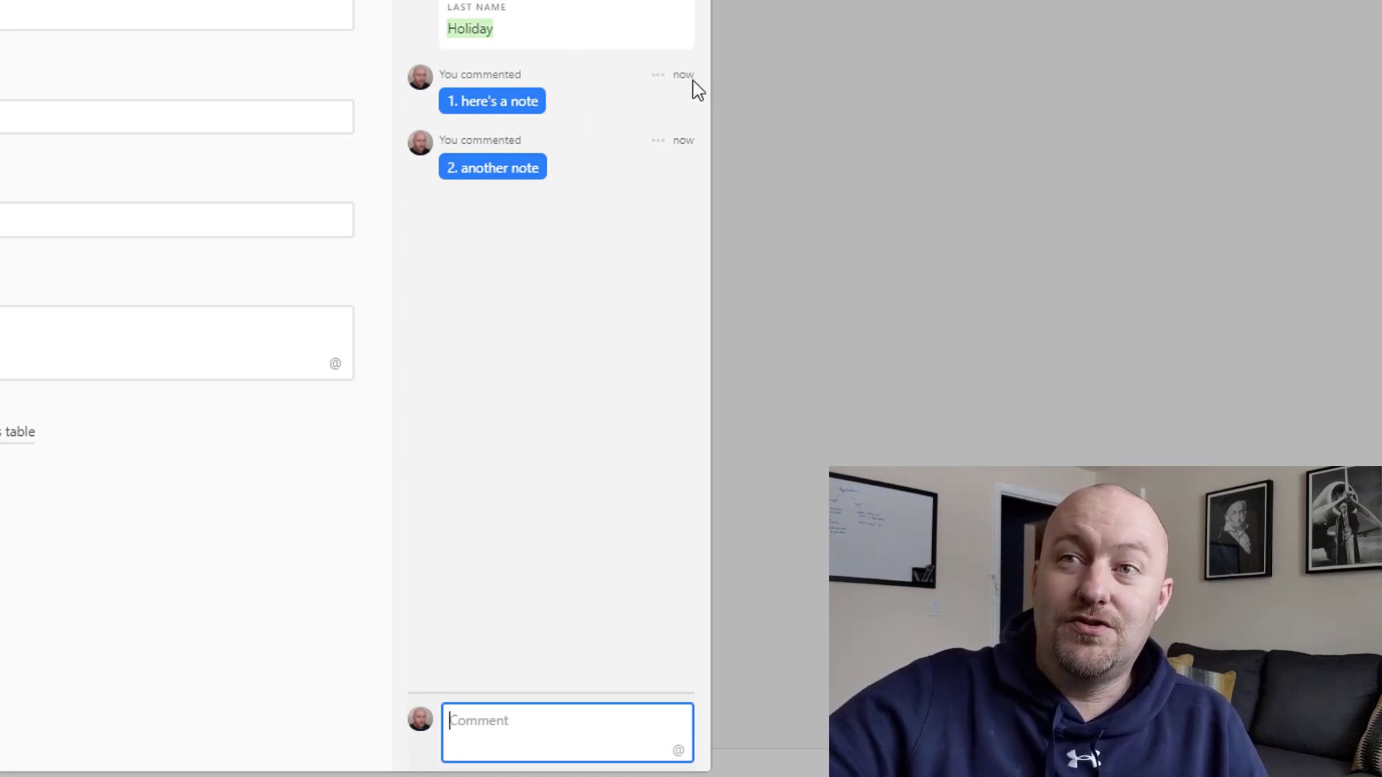
{"action": "mouse_move", "coordinate": [686, 75]}
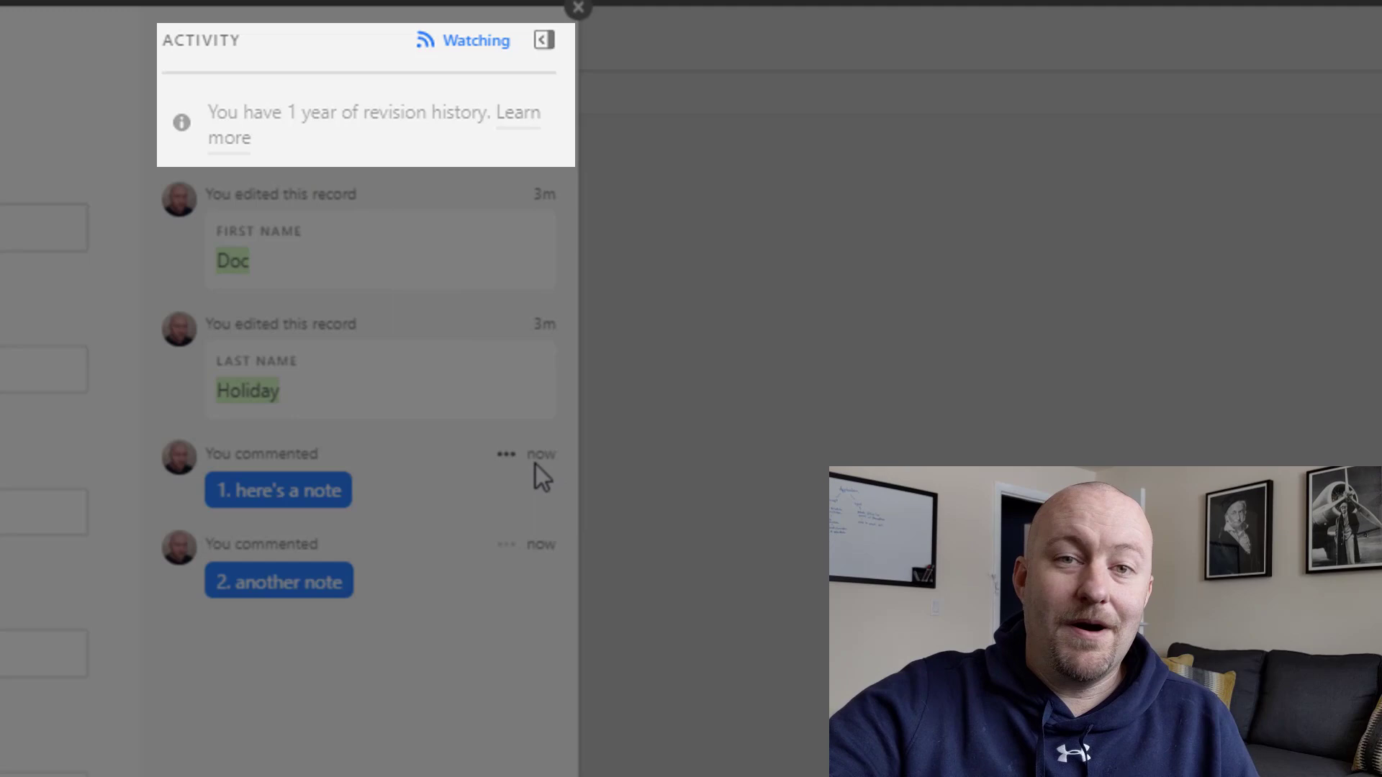
{"action": "mouse_move", "coordinate": [536, 465]}
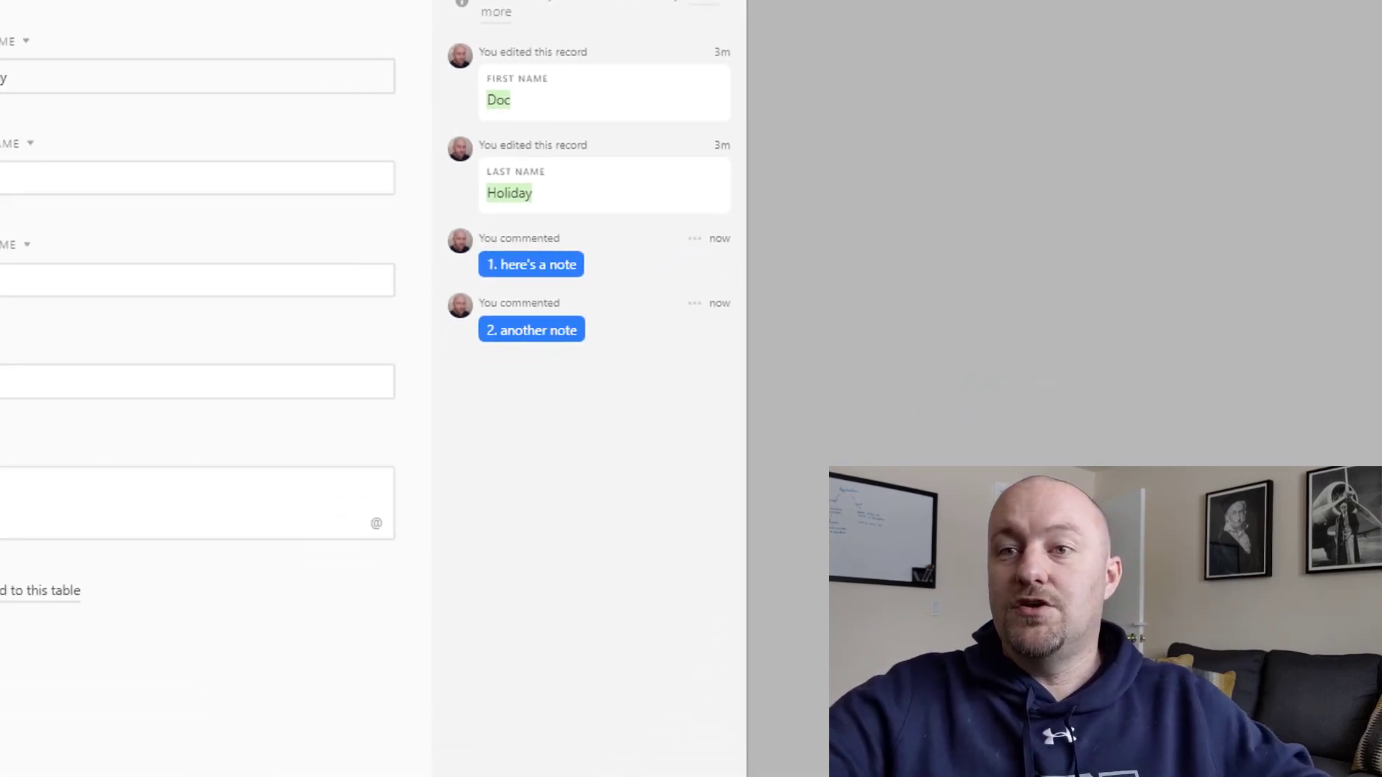
{"action": "type", "text": "@"}
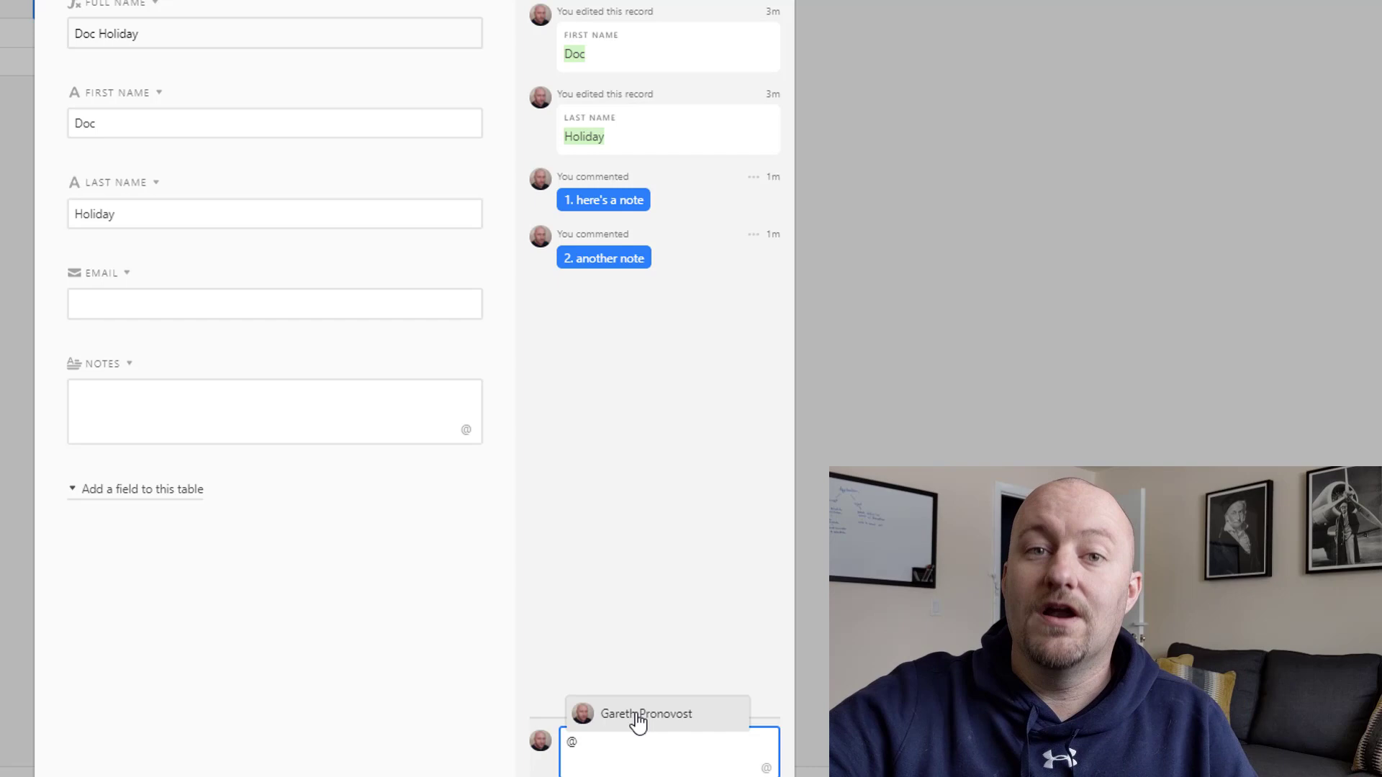
{"action": "left_click", "coordinate": [638, 717]}
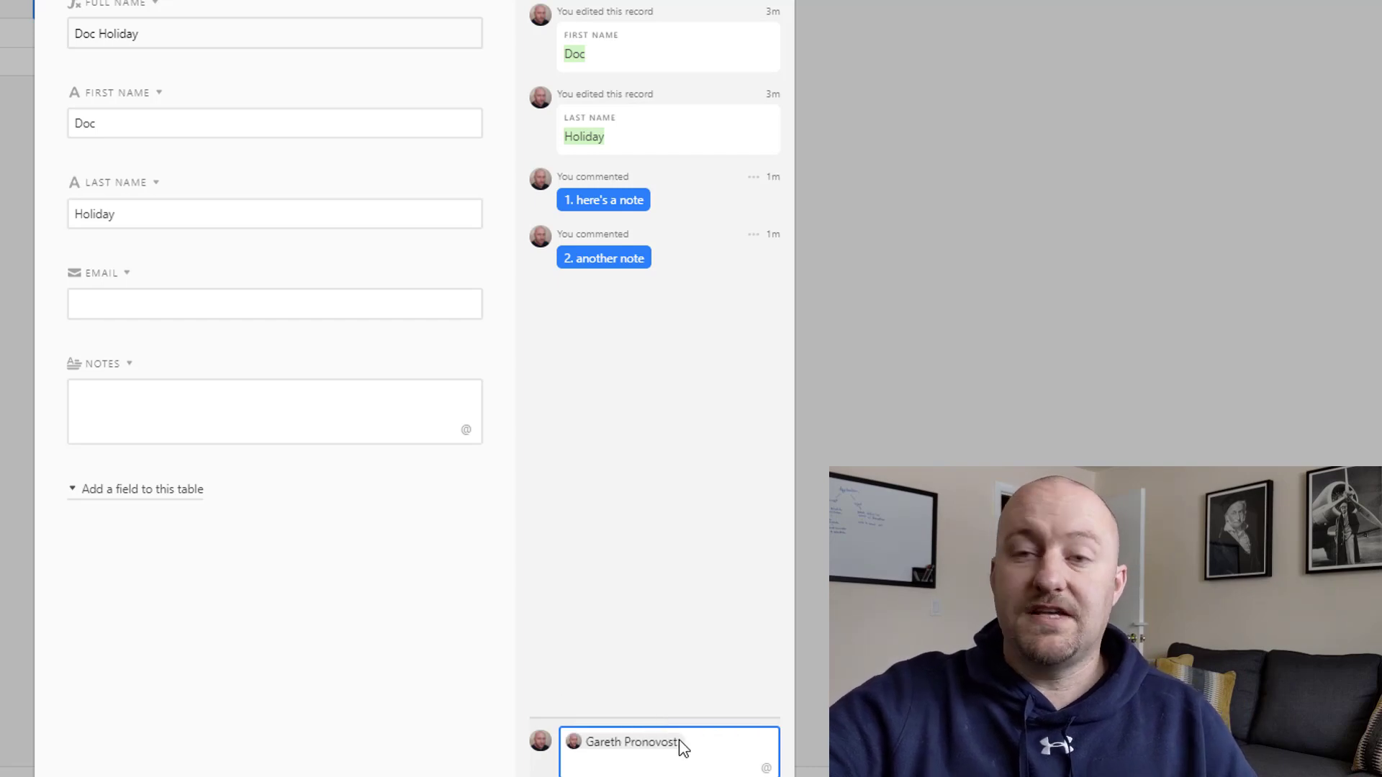
{"action": "mouse_move", "coordinate": [682, 747]}
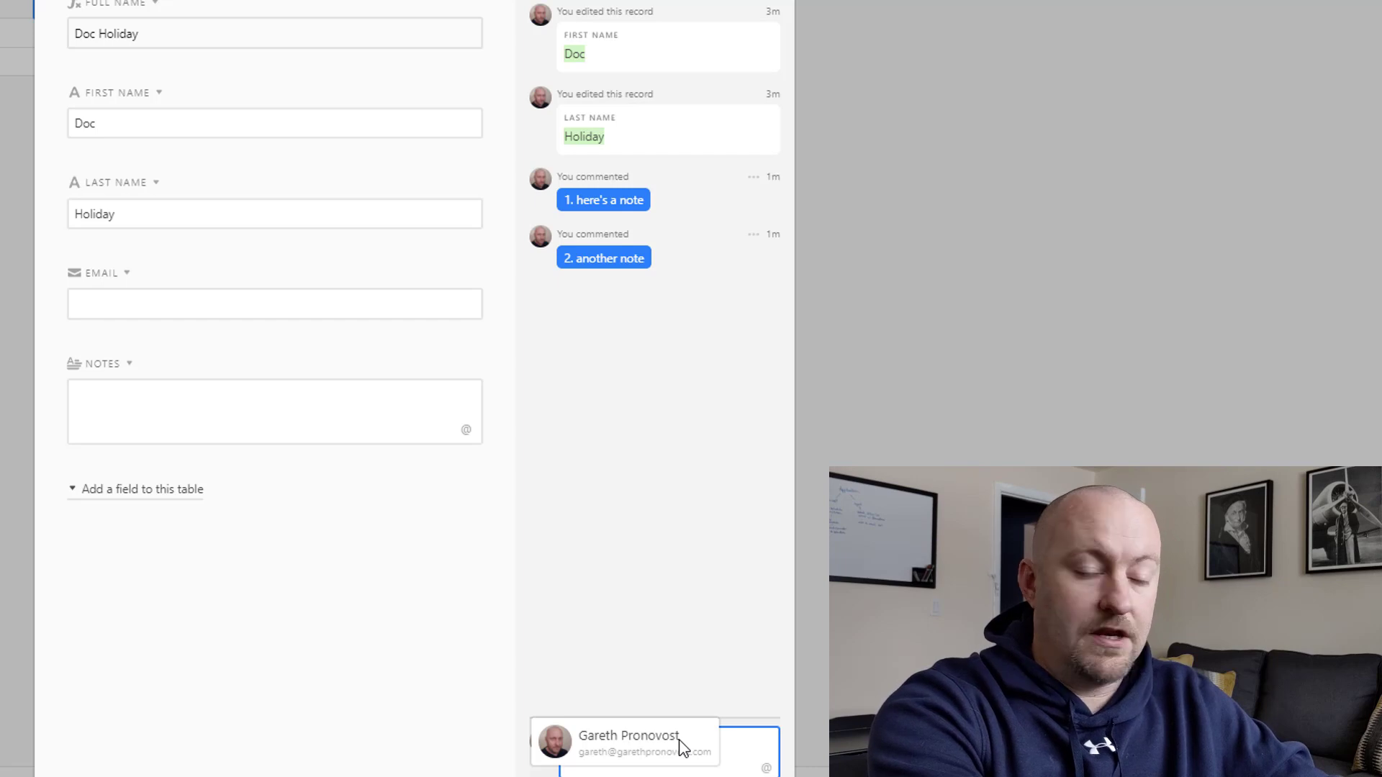
{"action": "type", "text": "check this clie"}
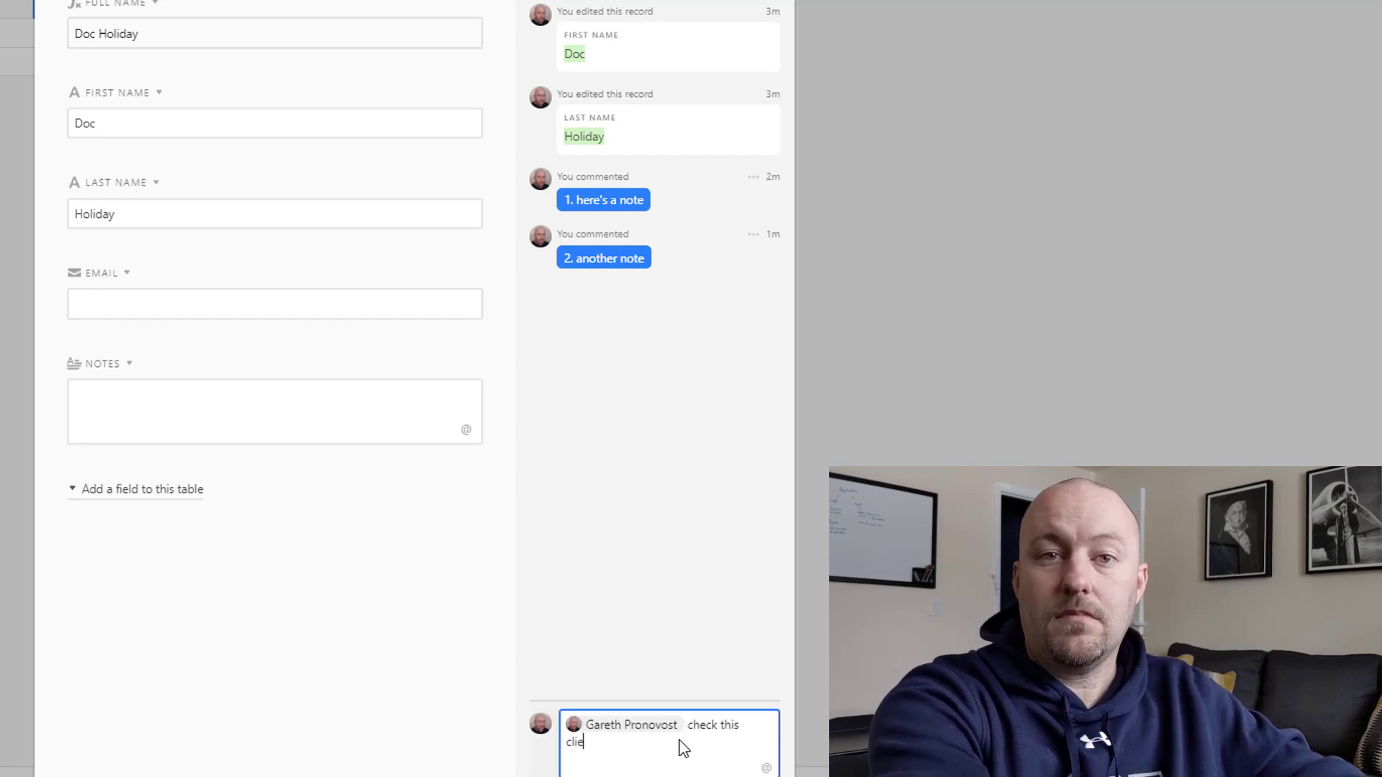
{"action": "type", "text": "nt ou"}
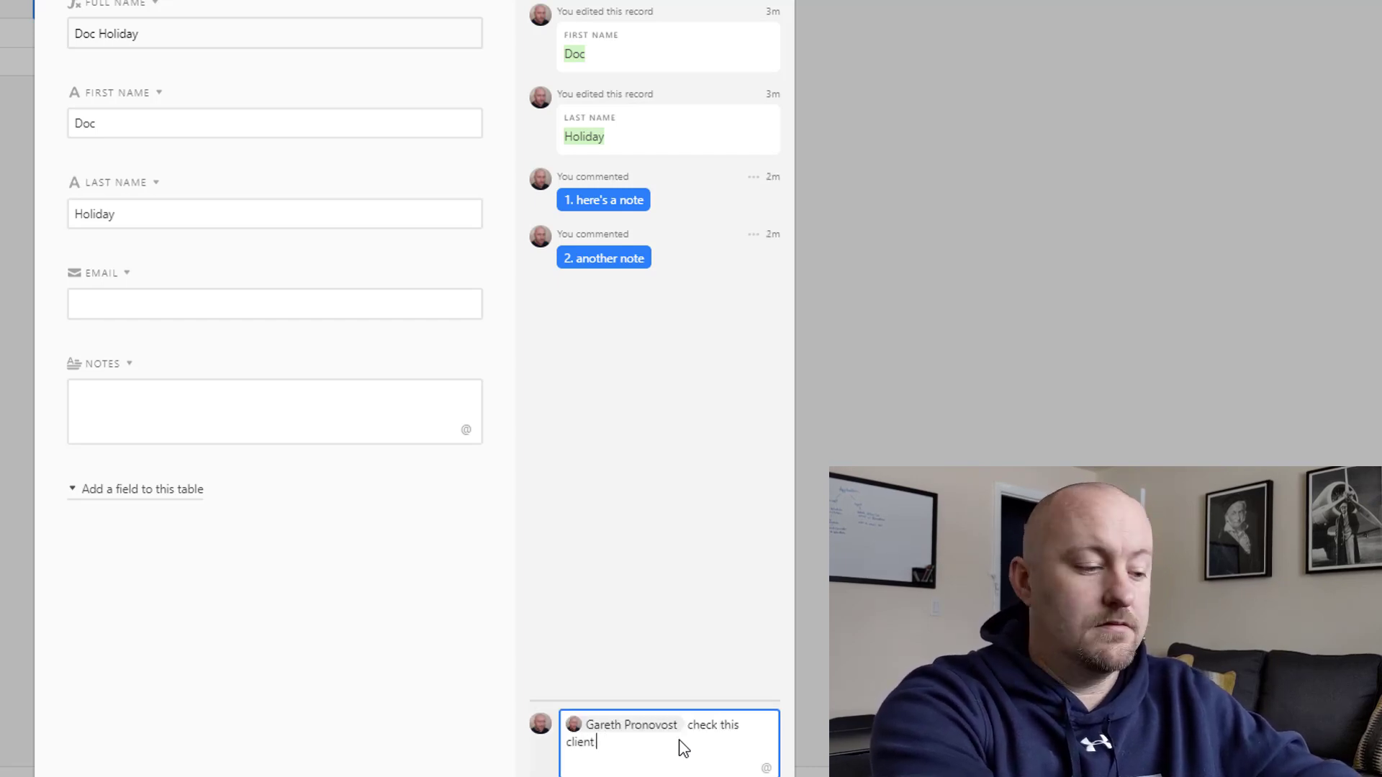
{"action": "type", "text": "t. needs"}
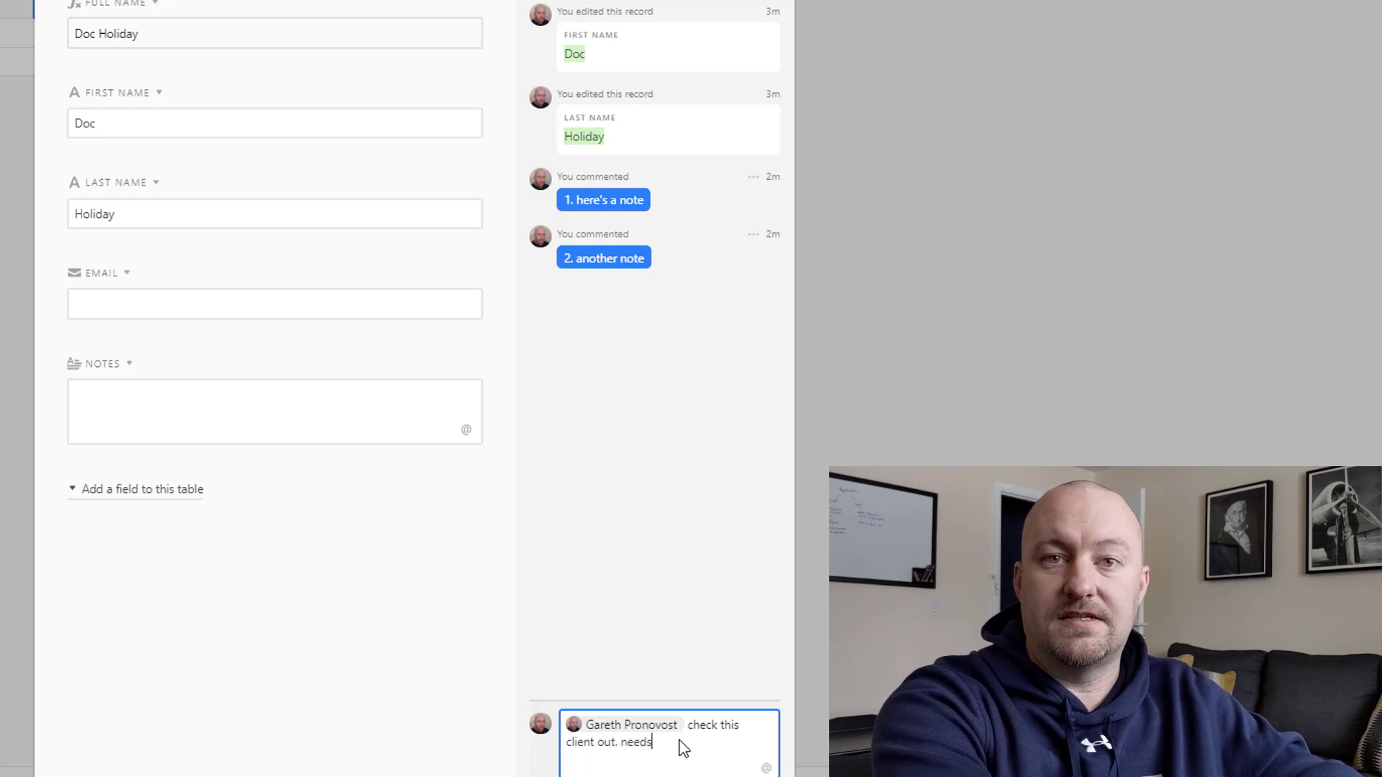
{"action": "type", "text": " some assistance"}
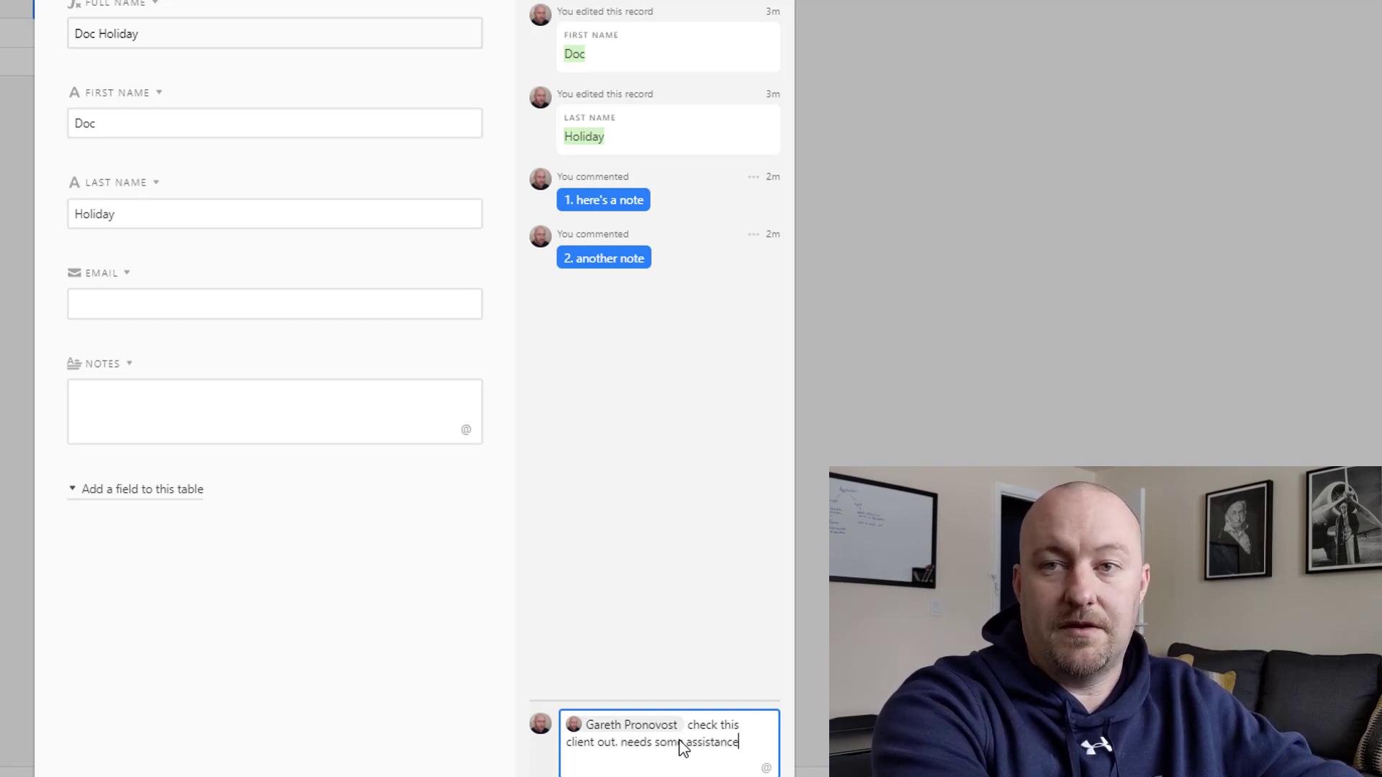
{"action": "key", "text": "Return"}
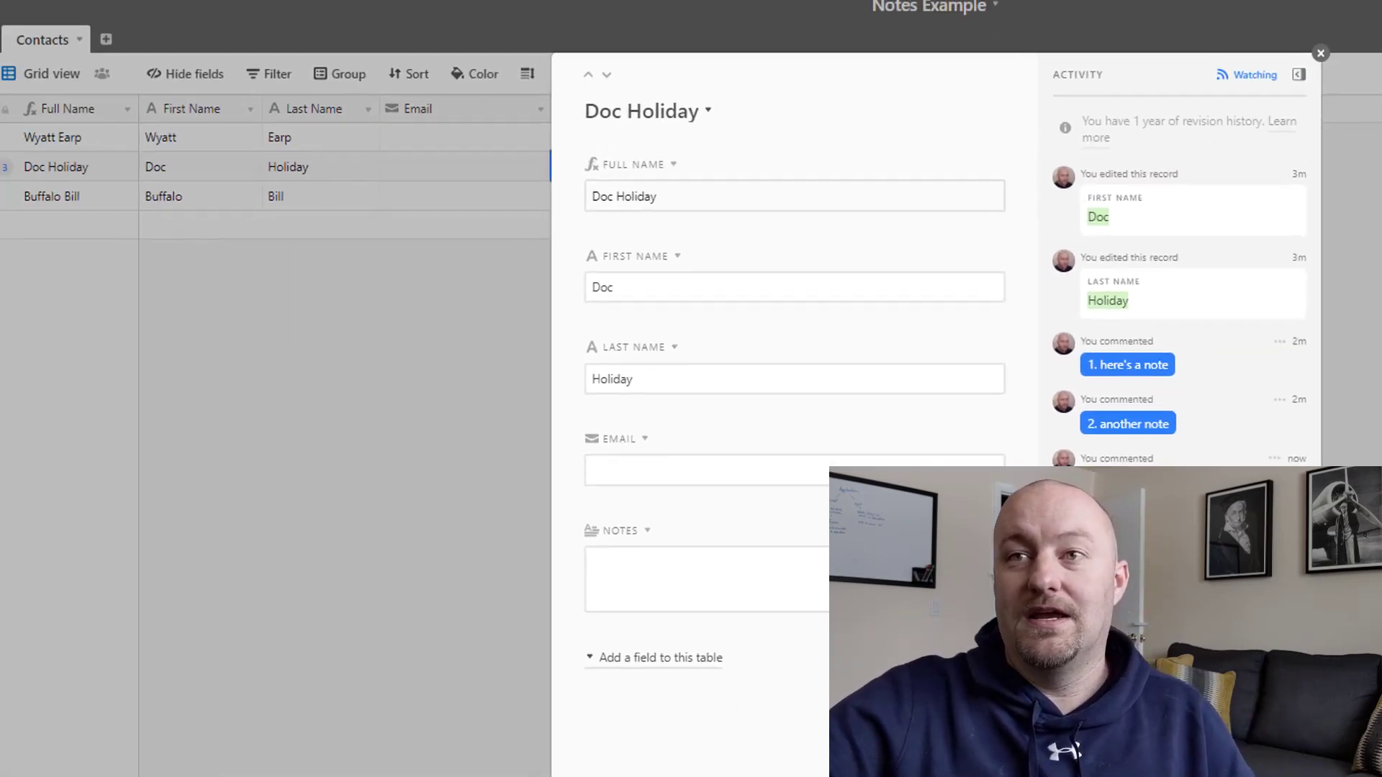
{"action": "key", "text": "Escape"}
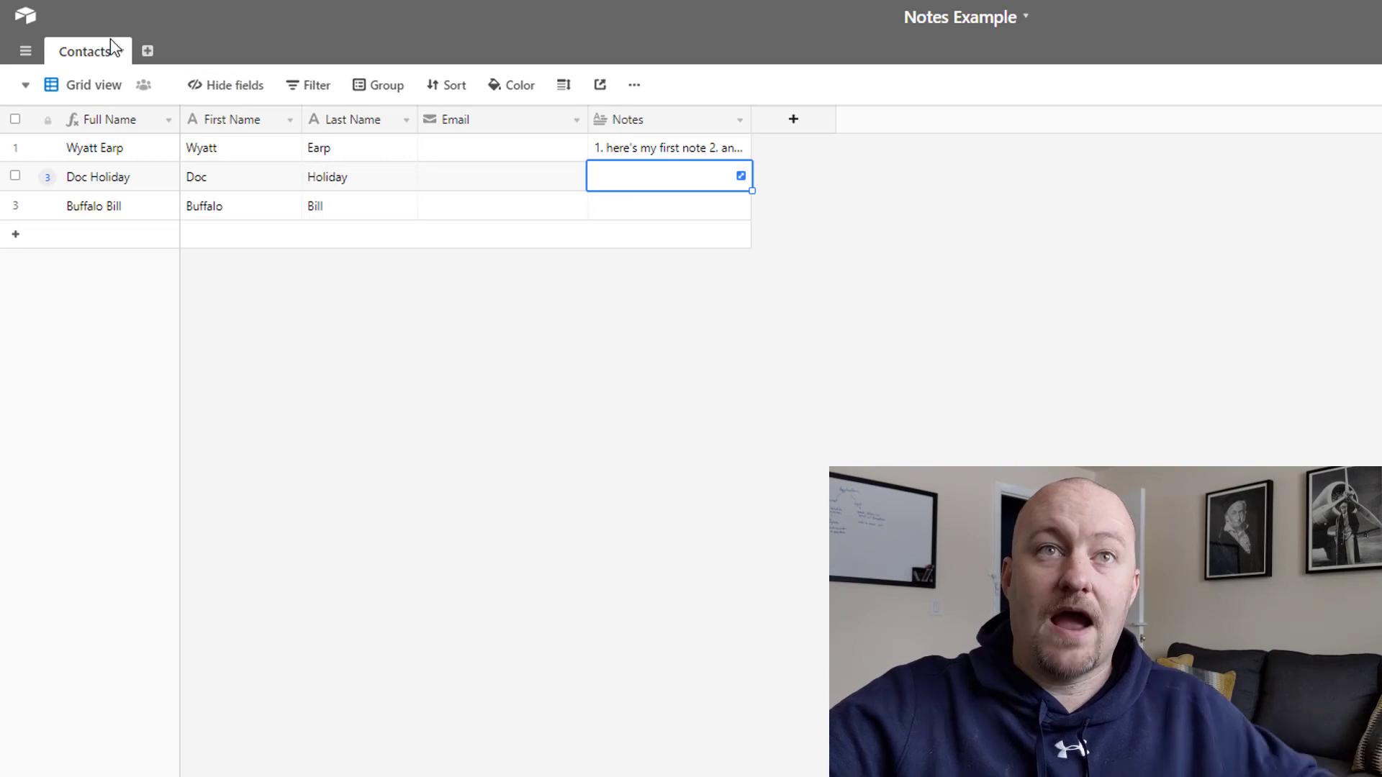
Create an empty table named Notes and delete its default Notes field
{"action": "left_click", "coordinate": [148, 50]}
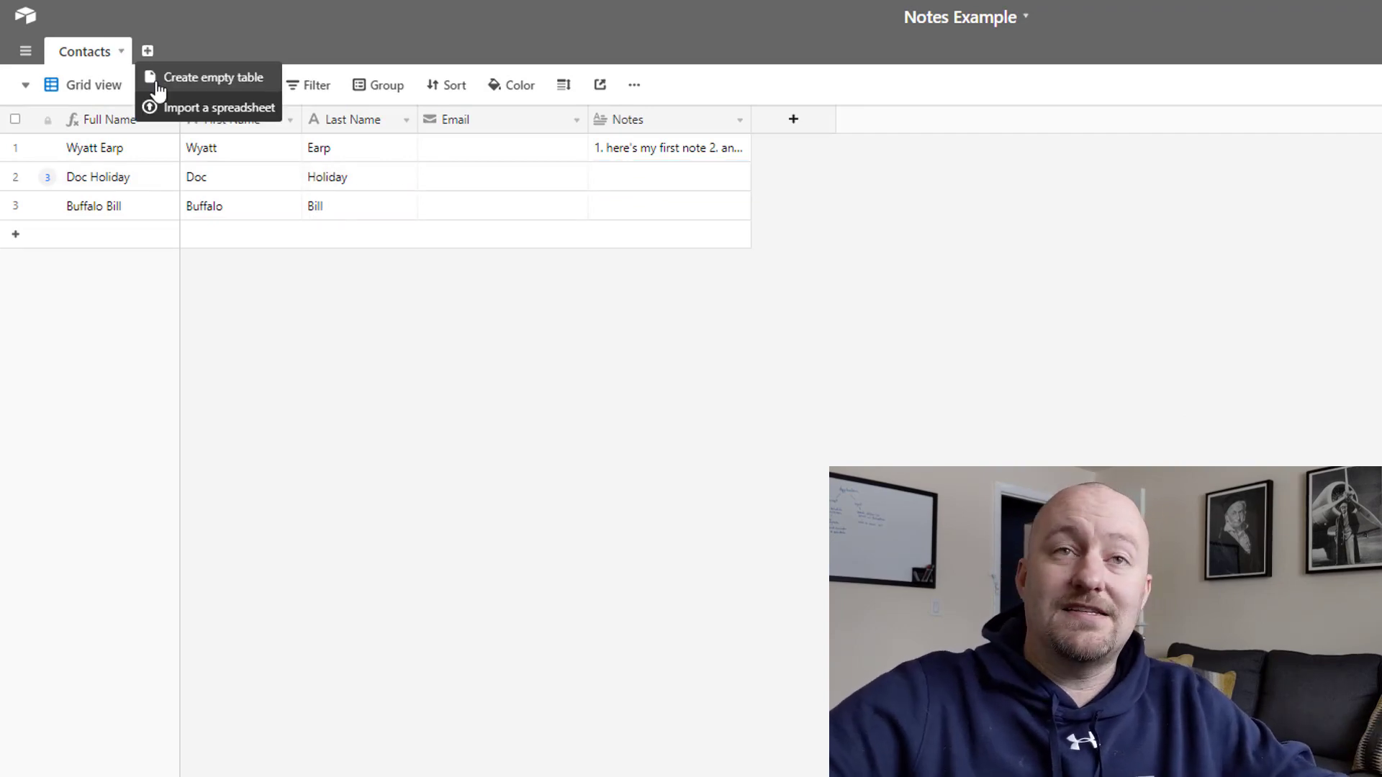
{"action": "left_click", "coordinate": [201, 79]}
{"action": "type", "text": "Note"}
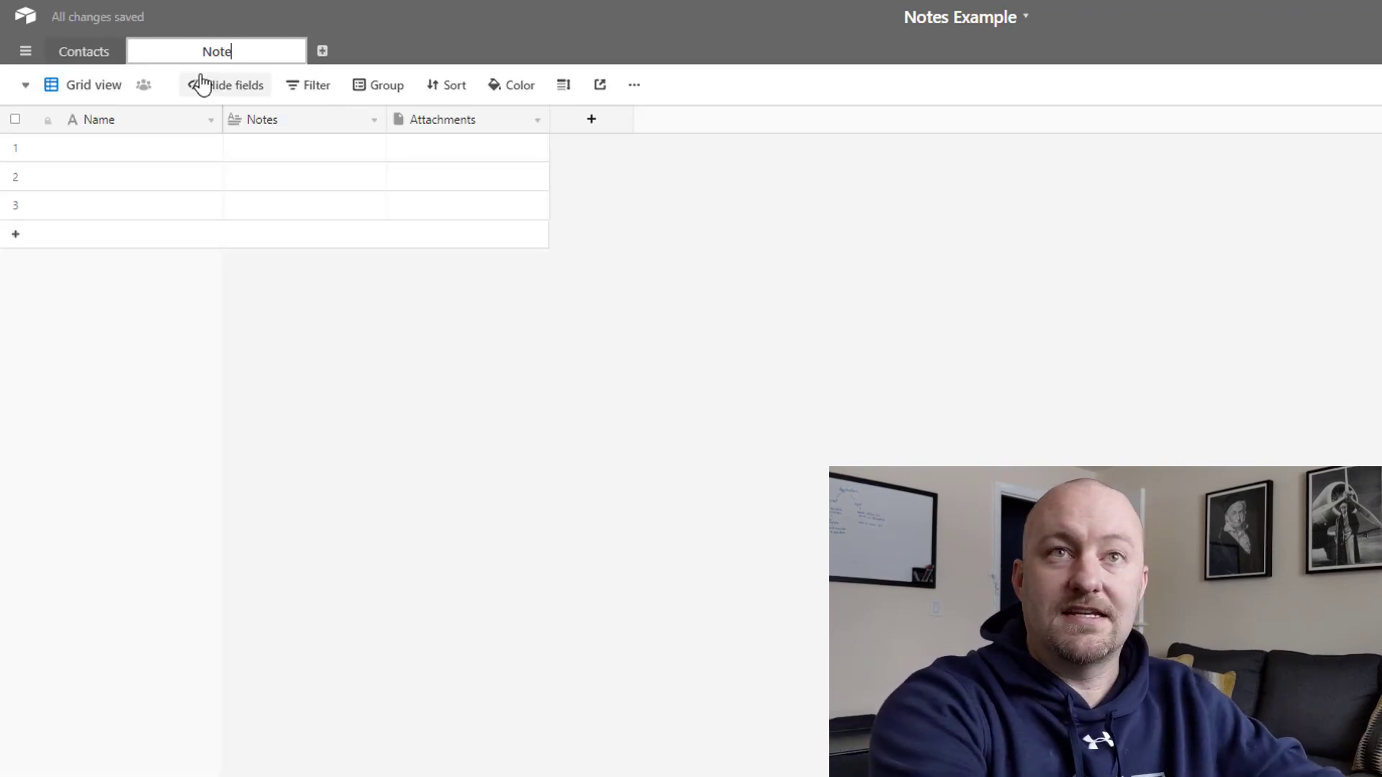
{"action": "type", "text": "s"}
{"action": "key", "text": "Return"}
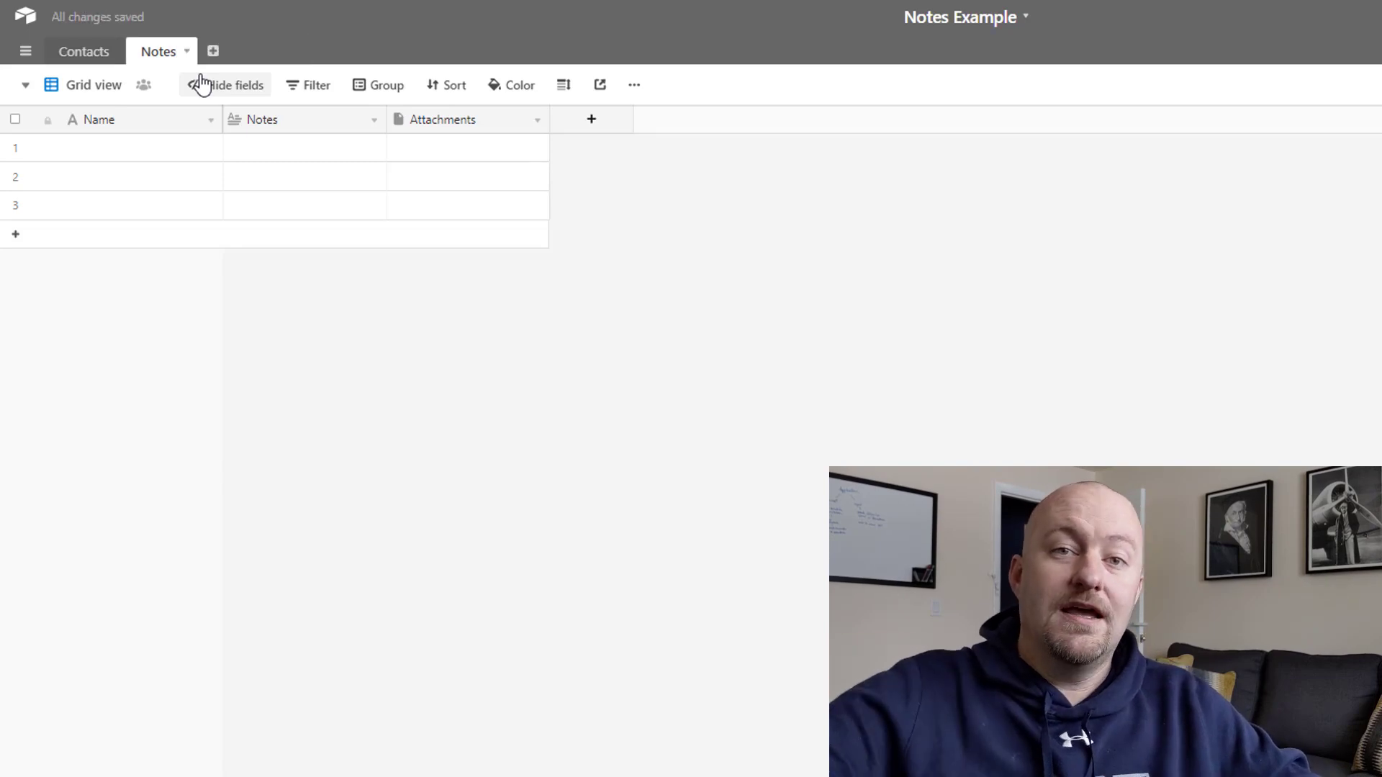
{"action": "right_click", "coordinate": [283, 124]}
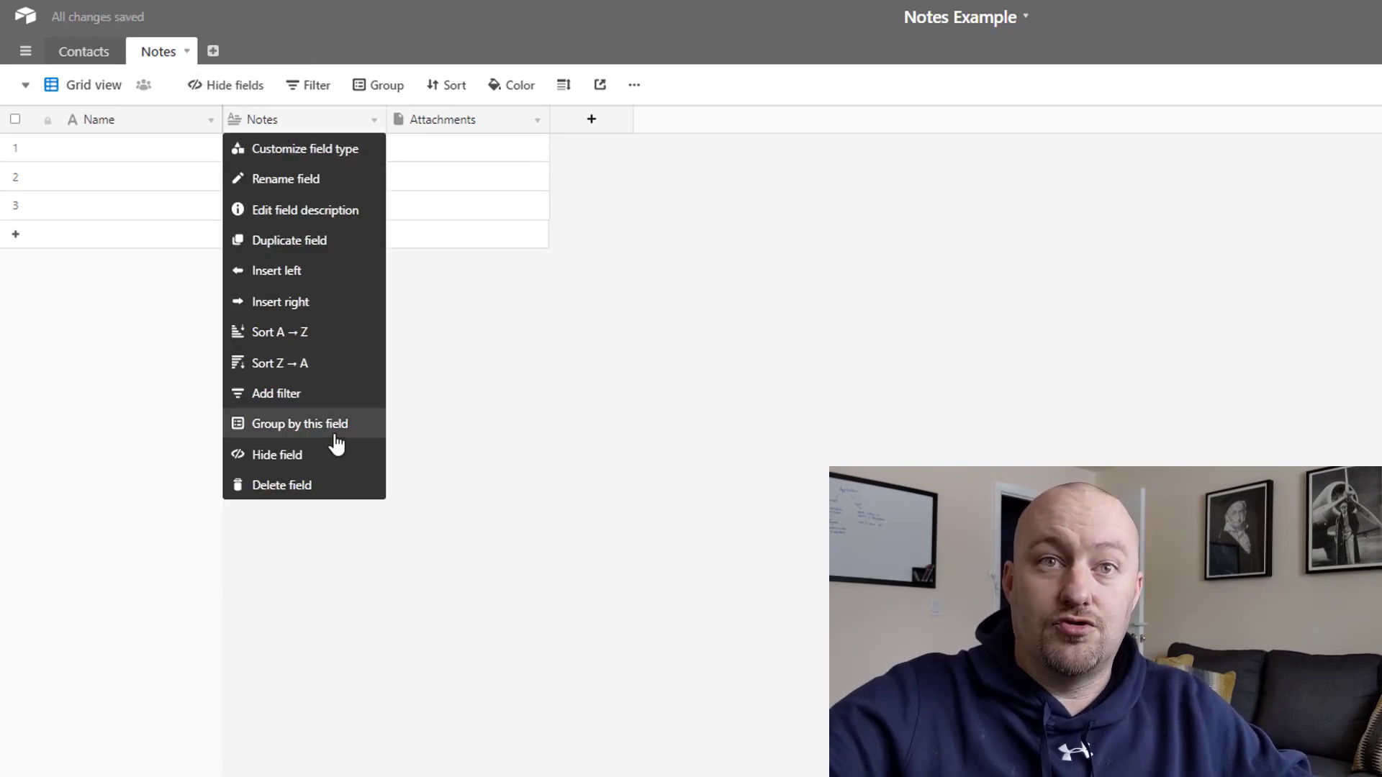
{"action": "left_click", "coordinate": [303, 487]}
Turn the Attachments field into a Contacts field linking to a single Contacts record
{"action": "right_click", "coordinate": [281, 124]}
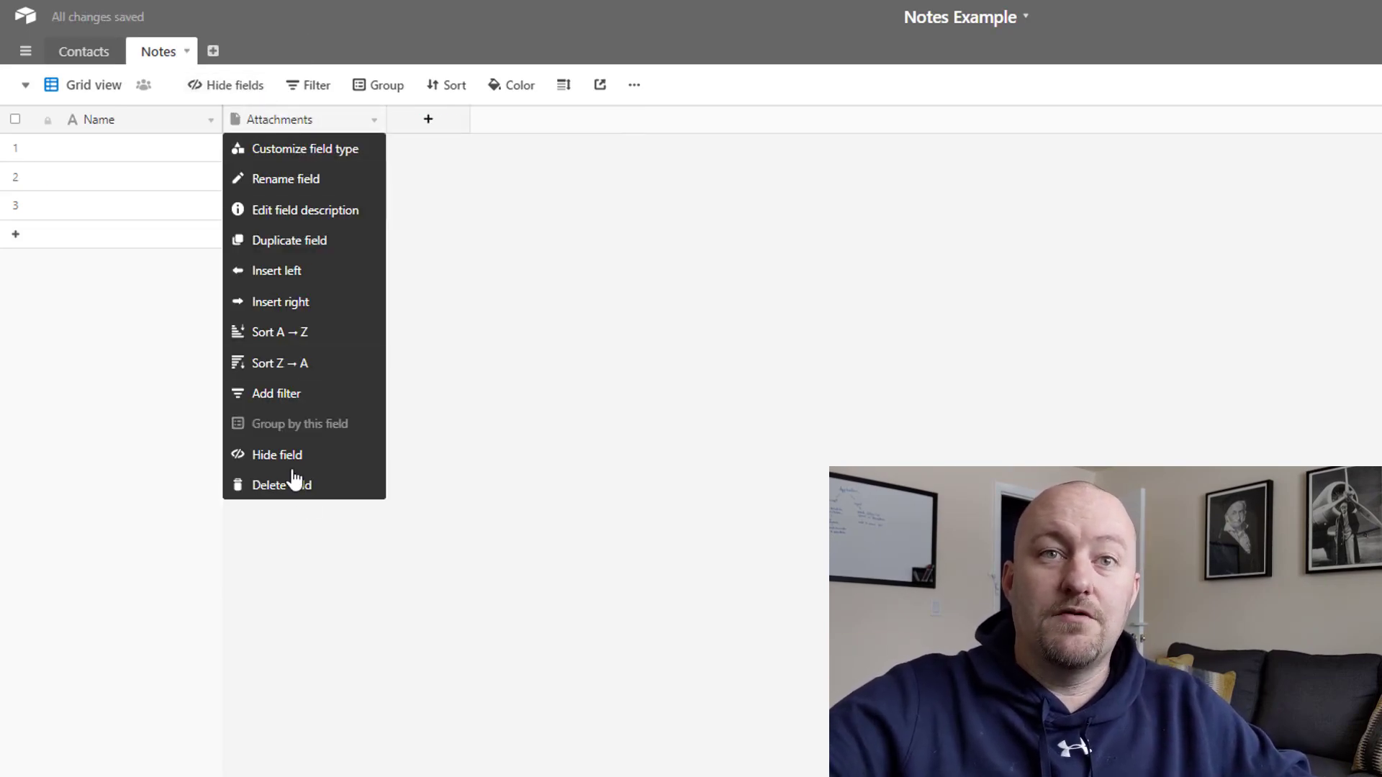
{"action": "left_click", "coordinate": [371, 149]}
{"action": "double_click", "coordinate": [311, 162]}
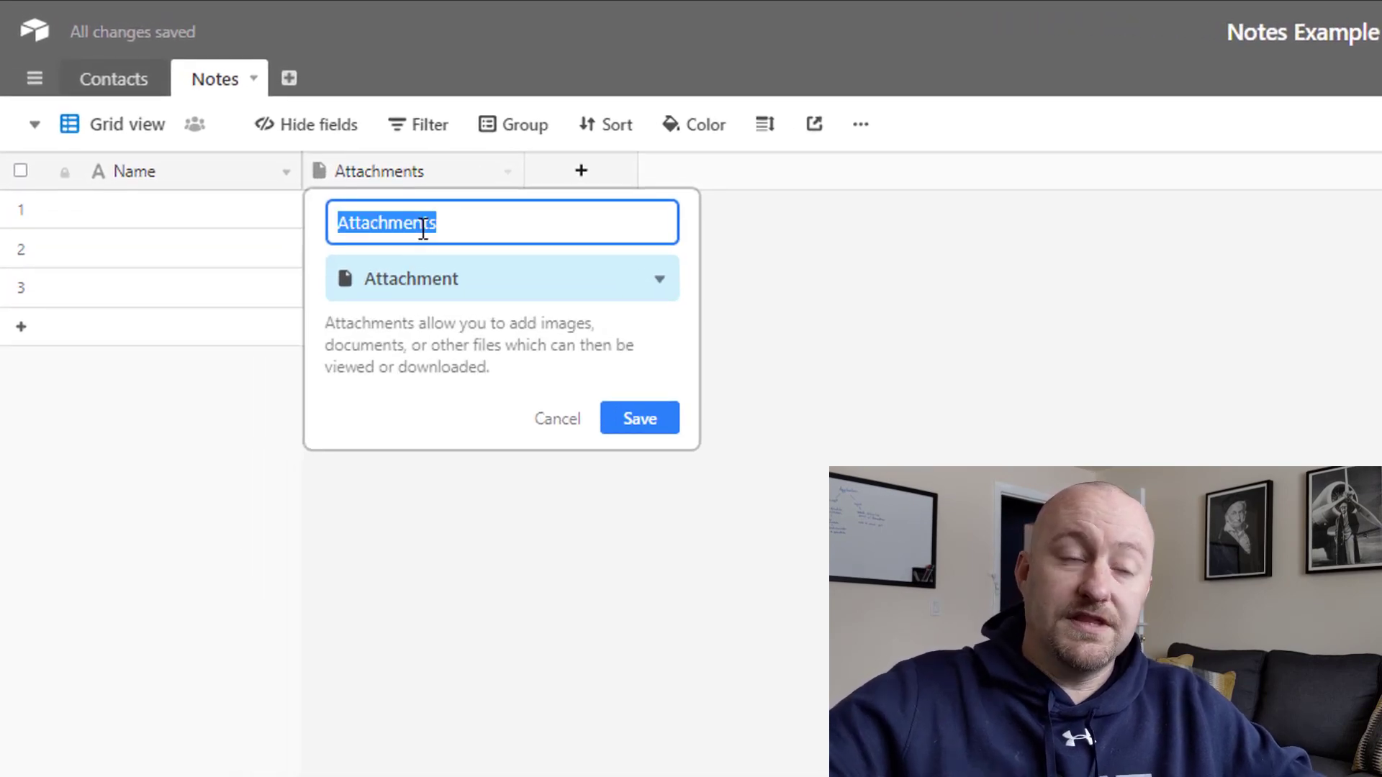
{"action": "type", "text": "Contacts"}
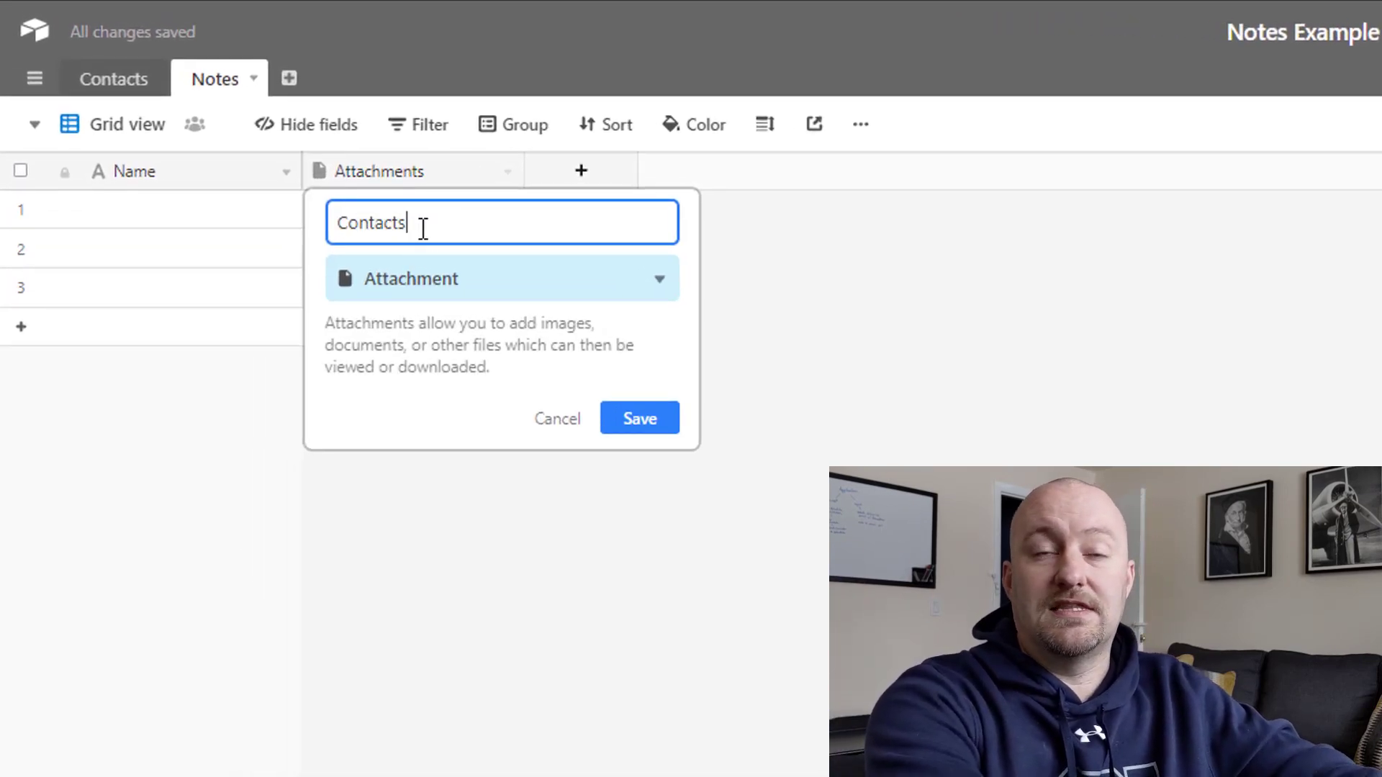
{"action": "key", "text": "Tab"}
{"action": "type", "text": "lin"}
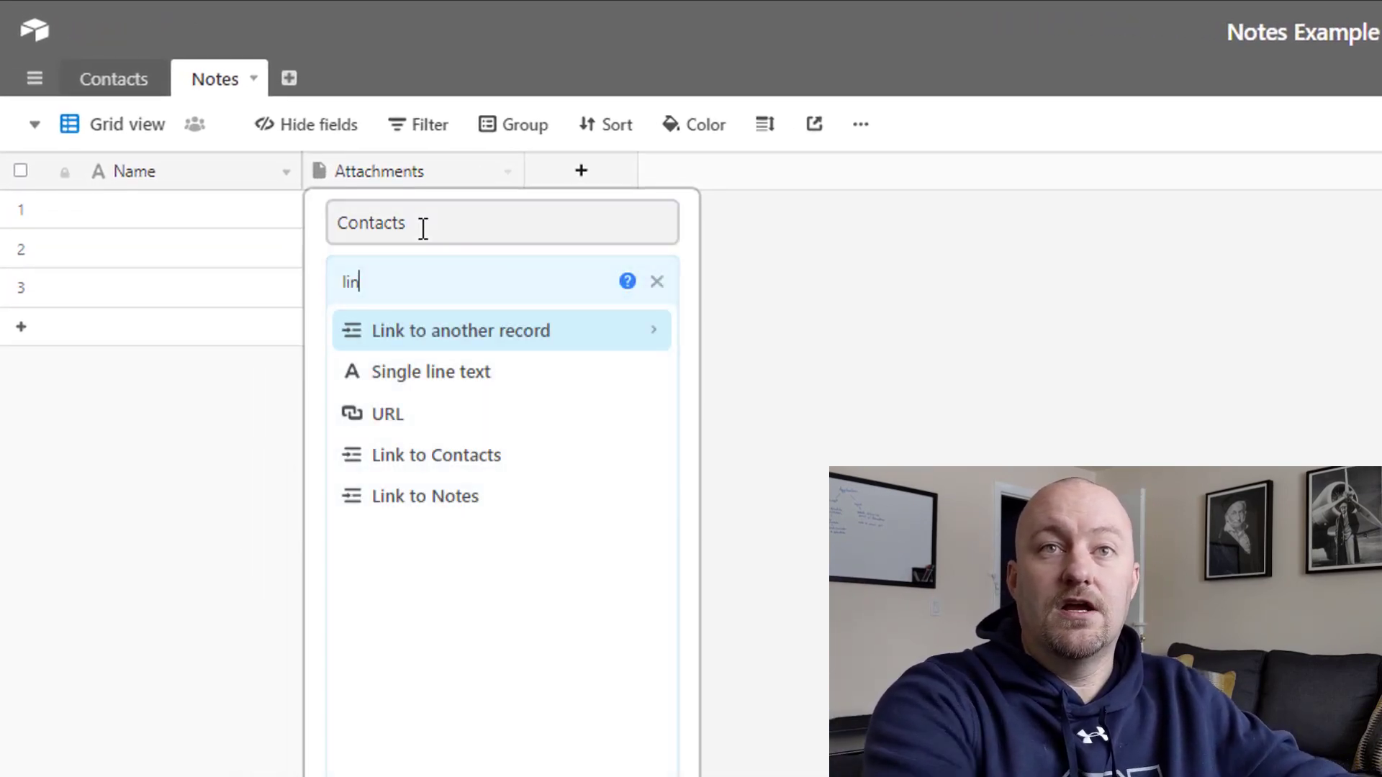
{"action": "left_click", "coordinate": [466, 461]}
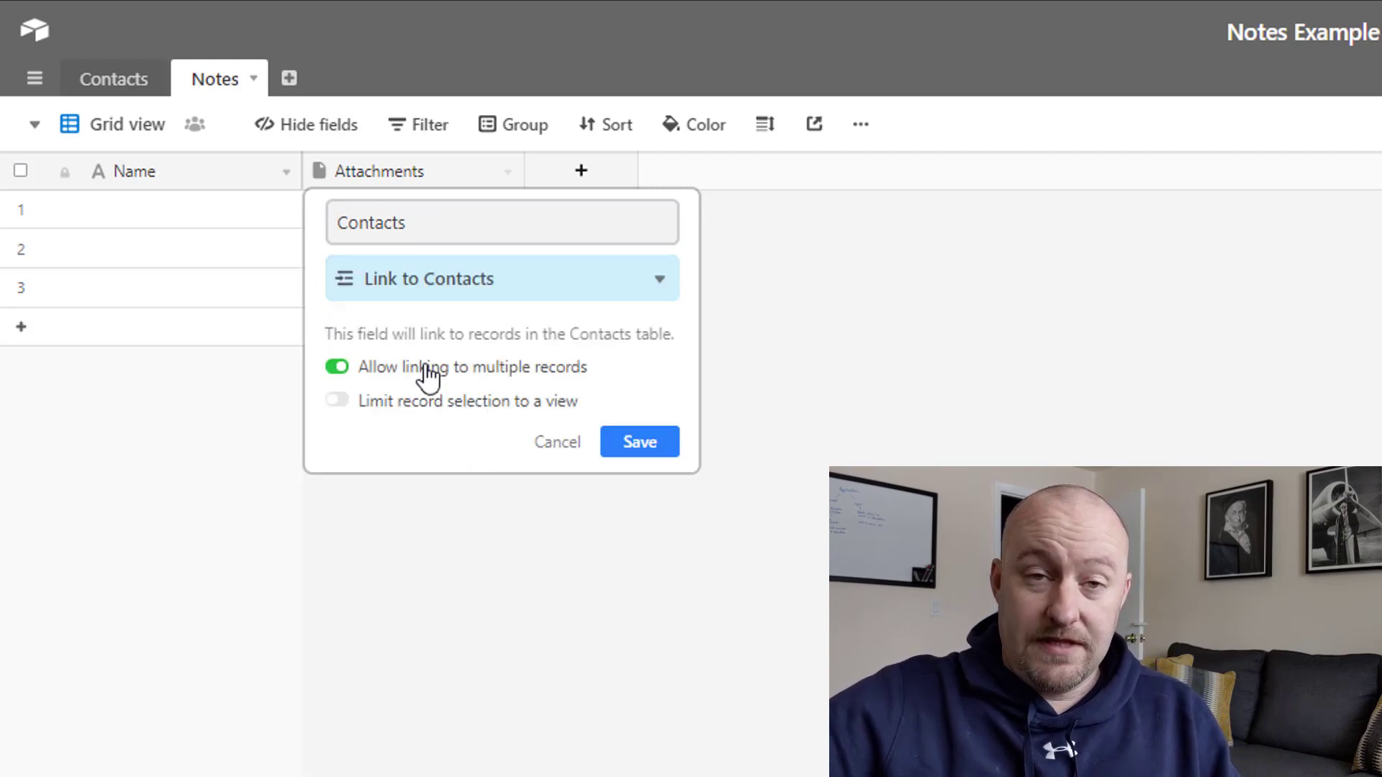
{"action": "left_click", "coordinate": [651, 454]}
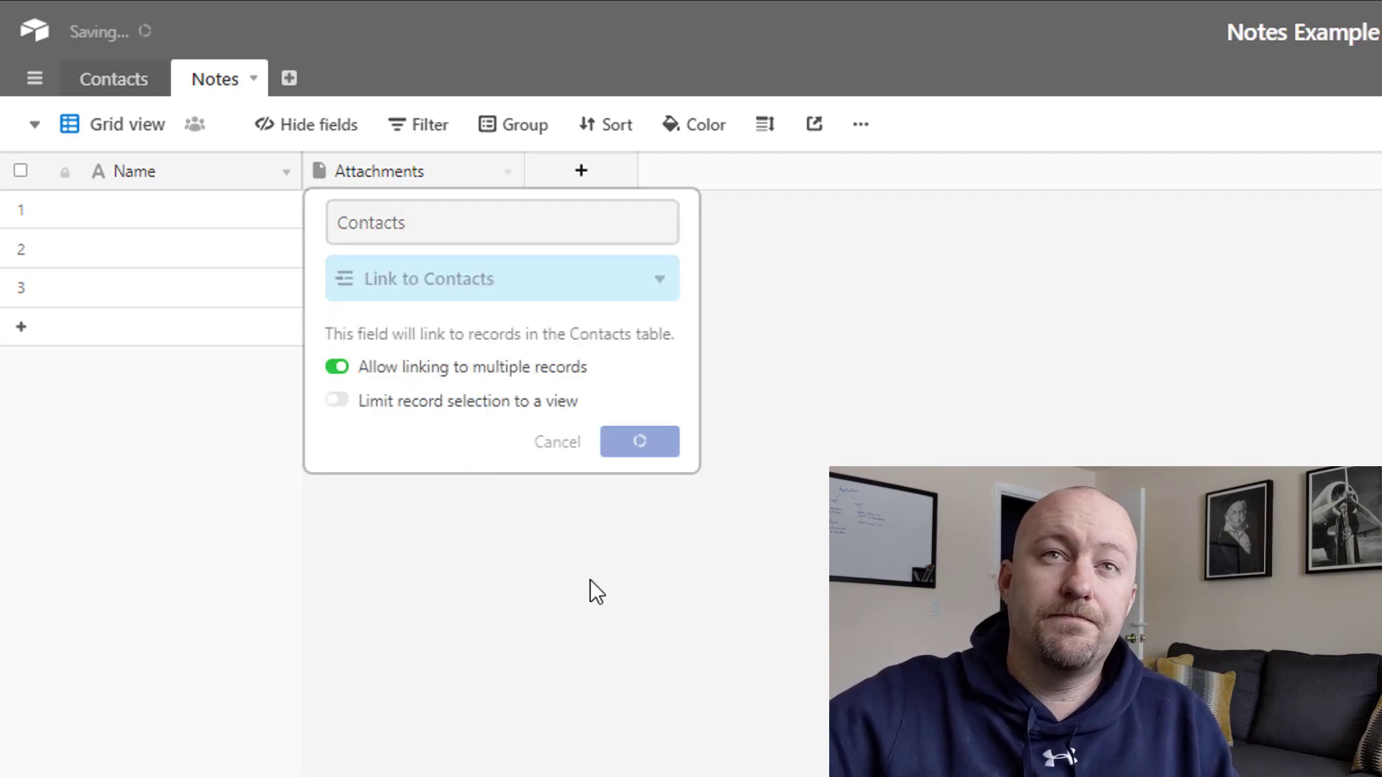
{"action": "double_click", "coordinate": [384, 180]}
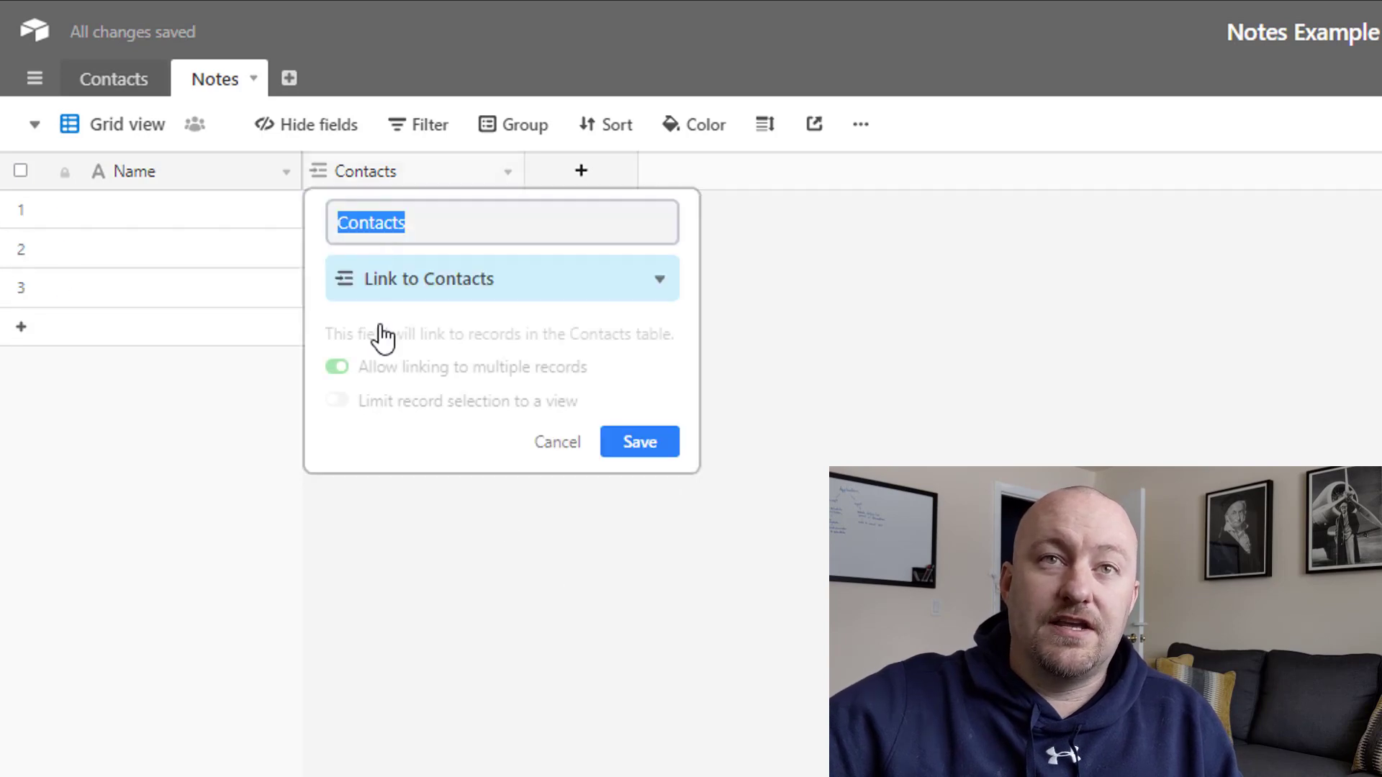
{"action": "left_click", "coordinate": [374, 368]}
{"action": "left_click", "coordinate": [642, 445]}
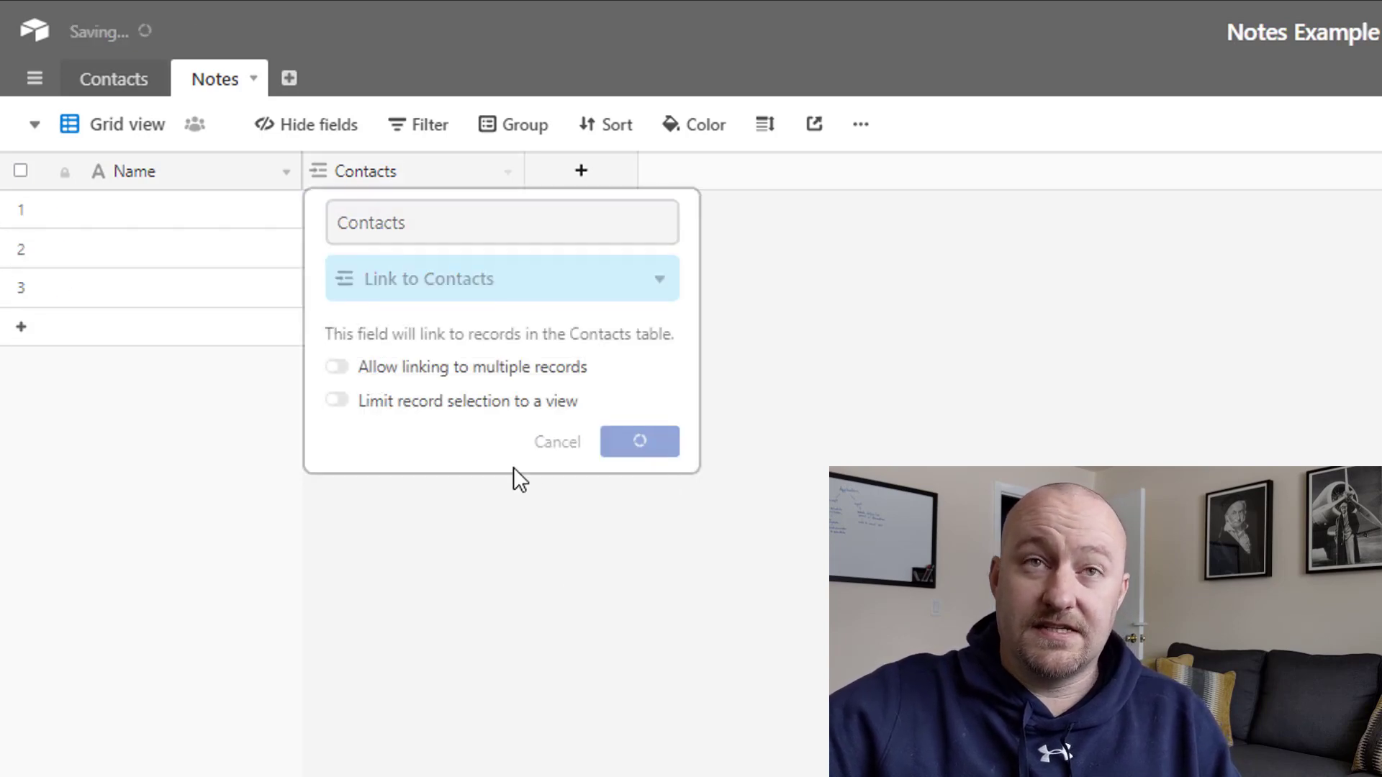
Rename the Contacts table's Notes 2 link field to Notes*
{"action": "left_click", "coordinate": [131, 82]}
{"action": "double_click", "coordinate": [1092, 174]}
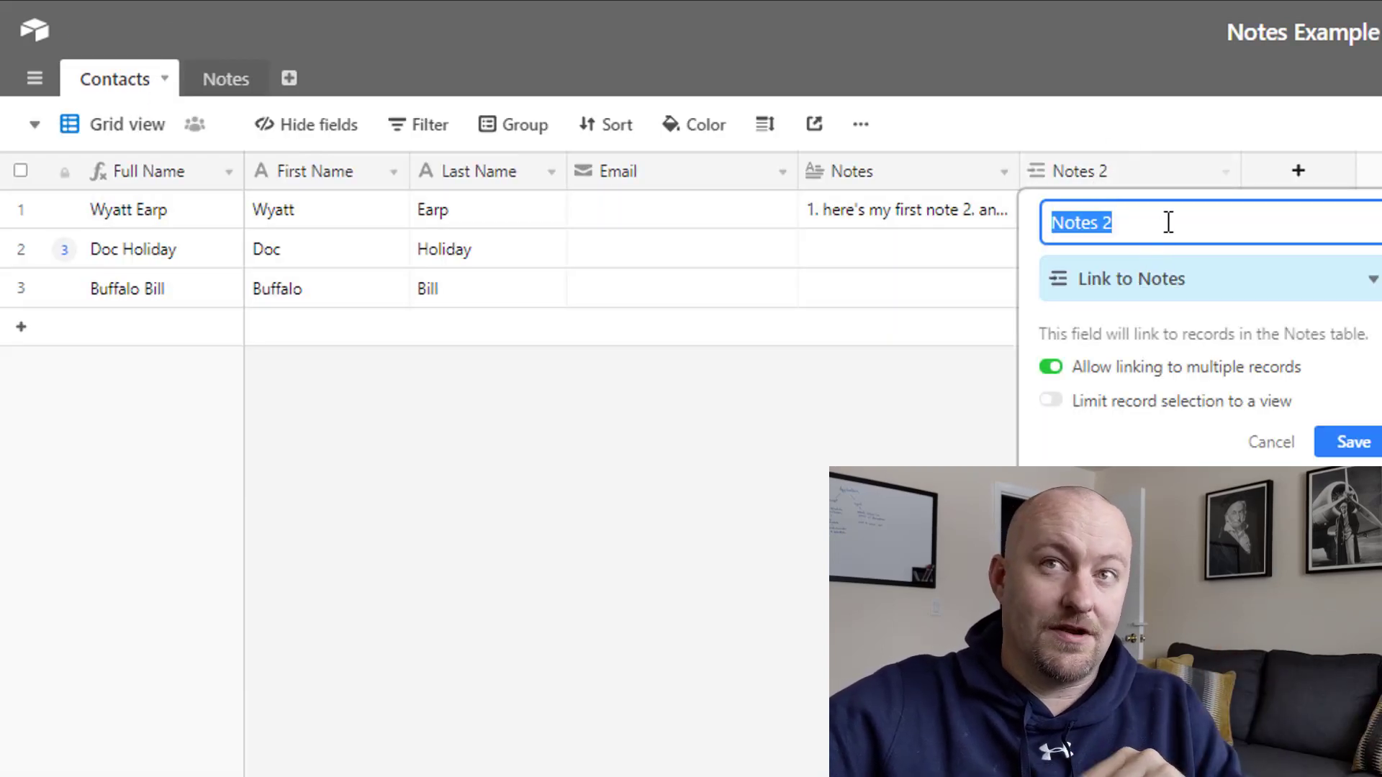
{"action": "left_click", "coordinate": [1137, 226]}
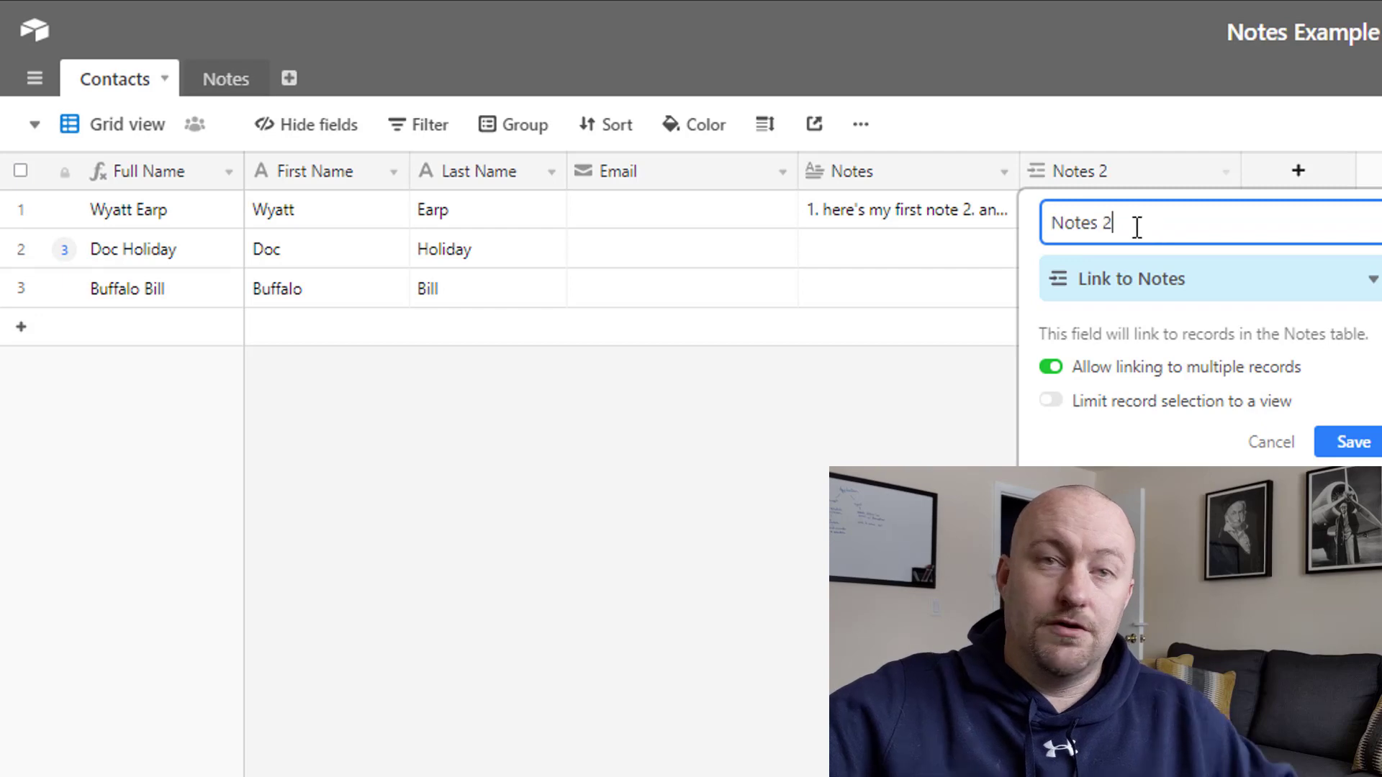
{"action": "key", "text": "BackSpace"}
{"action": "key", "text": "BackSpace"}
{"action": "type", "text": "*"}
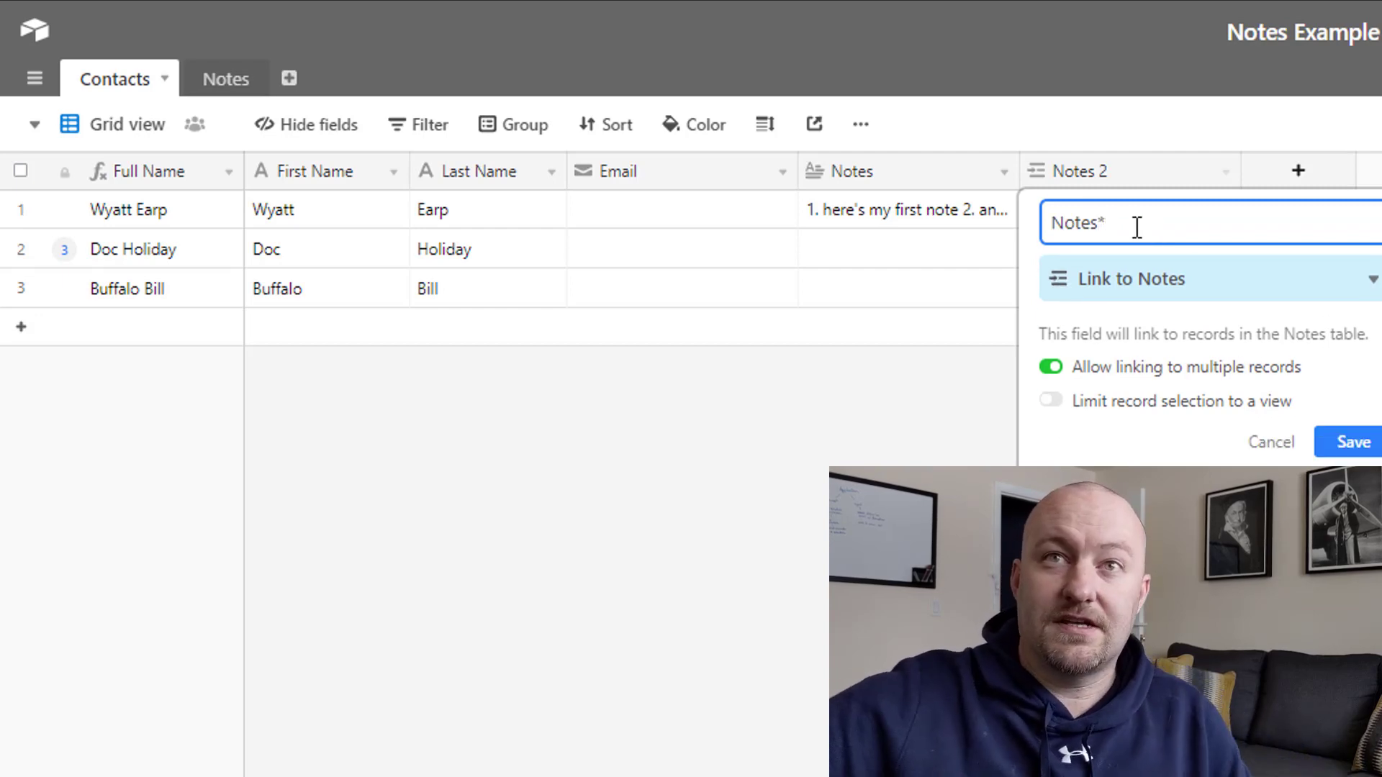
{"action": "left_click", "coordinate": [1374, 442]}
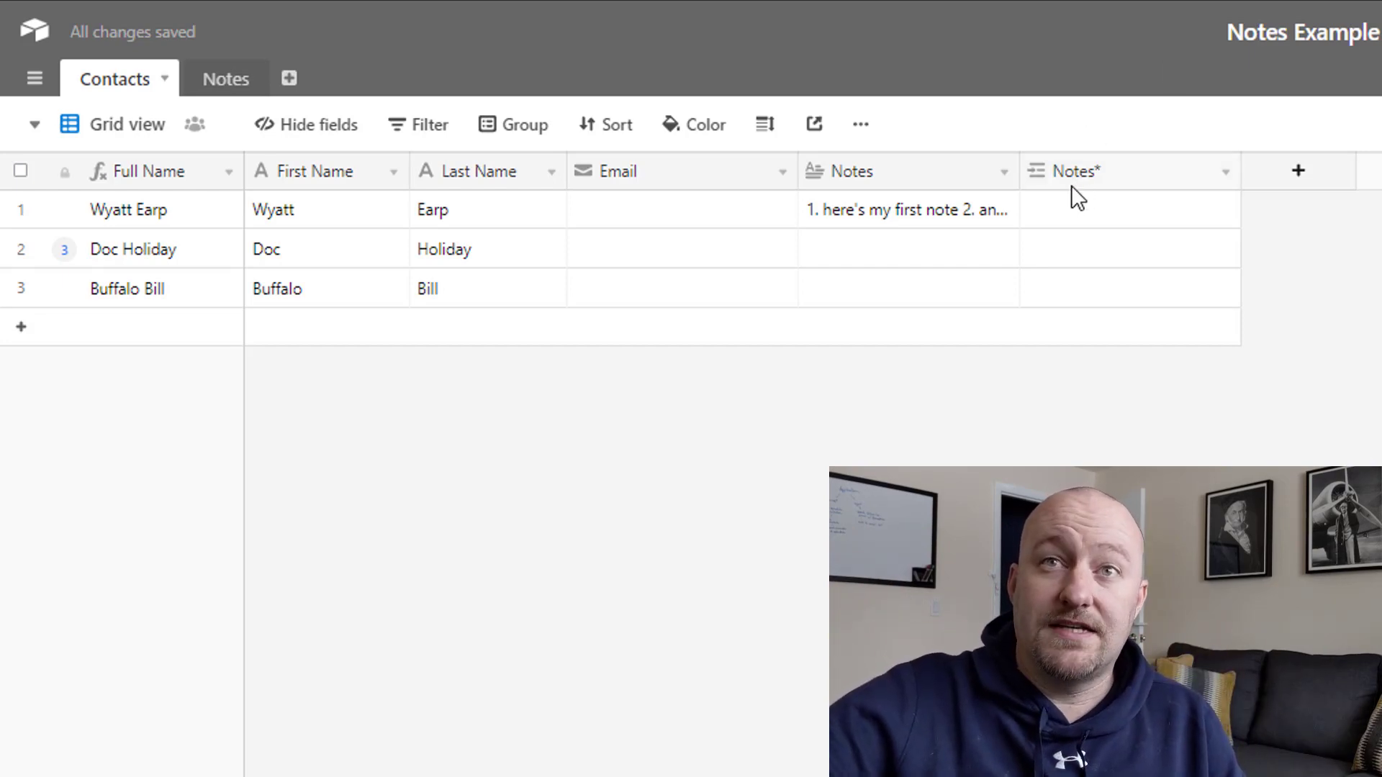
Link Wyatt Earp to the first record of the Notes table
{"action": "left_click", "coordinate": [227, 79]}
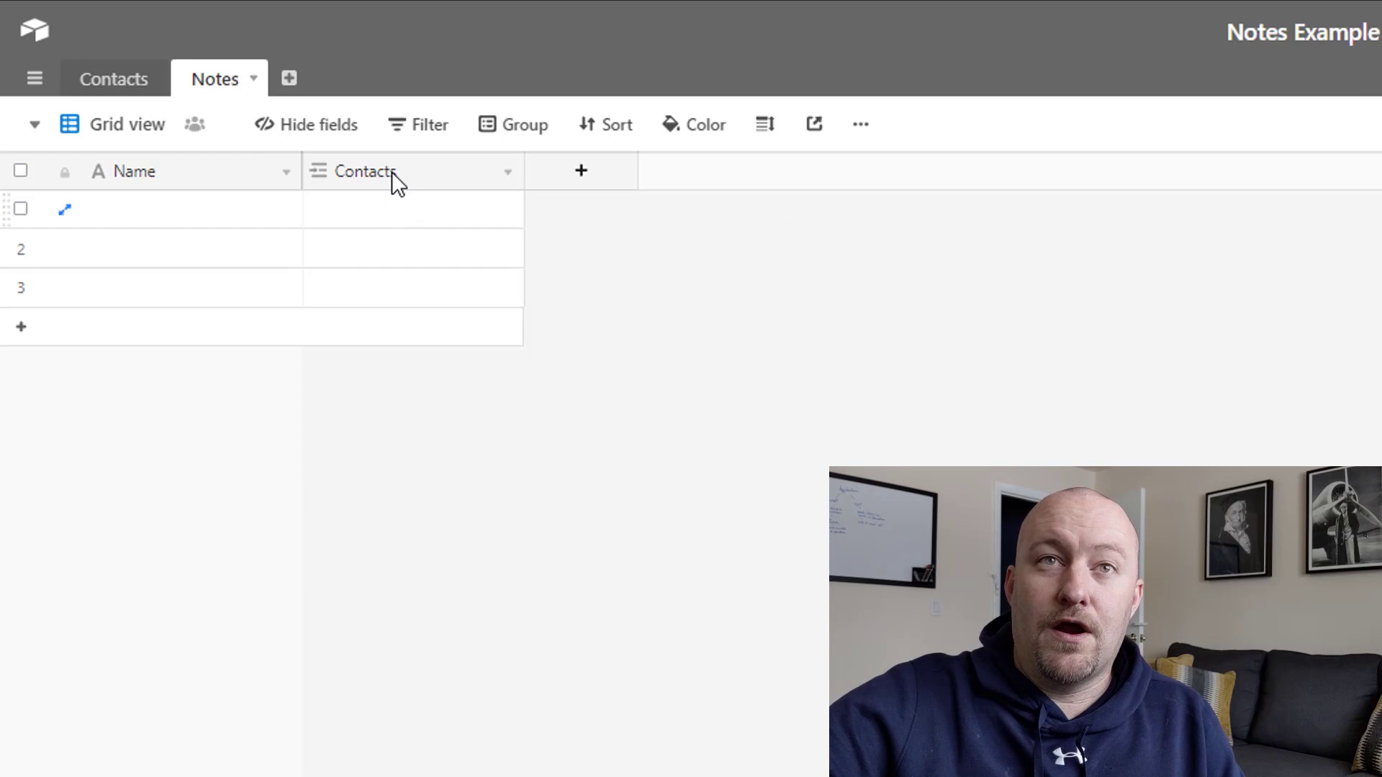
{"action": "left_click", "coordinate": [327, 210]}
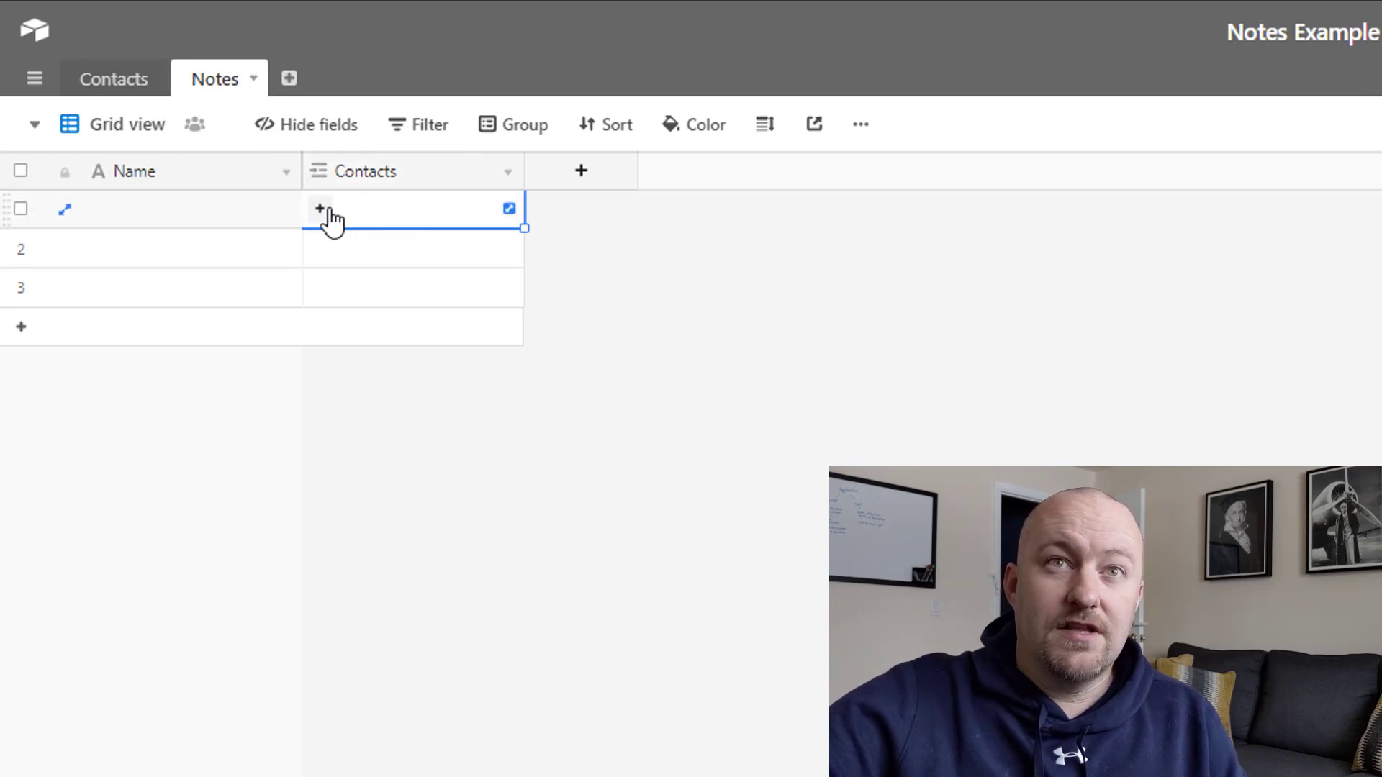
{"action": "left_click", "coordinate": [319, 208]}
{"action": "left_click", "coordinate": [140, 148]}
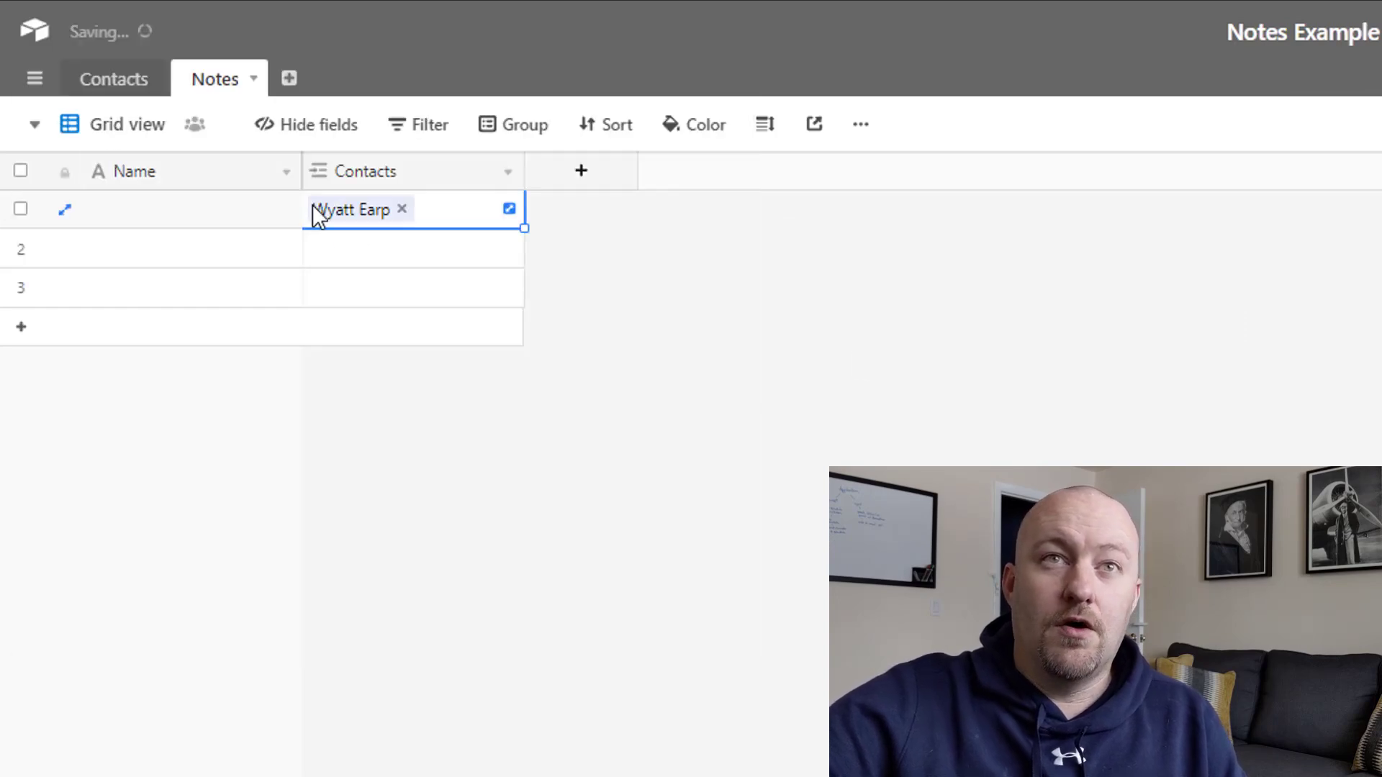
Add a Long text field named Notes to the Notes table
{"action": "left_click", "coordinate": [600, 180]}
{"action": "type", "text": "Notes"}
{"action": "key", "text": "Tab"}
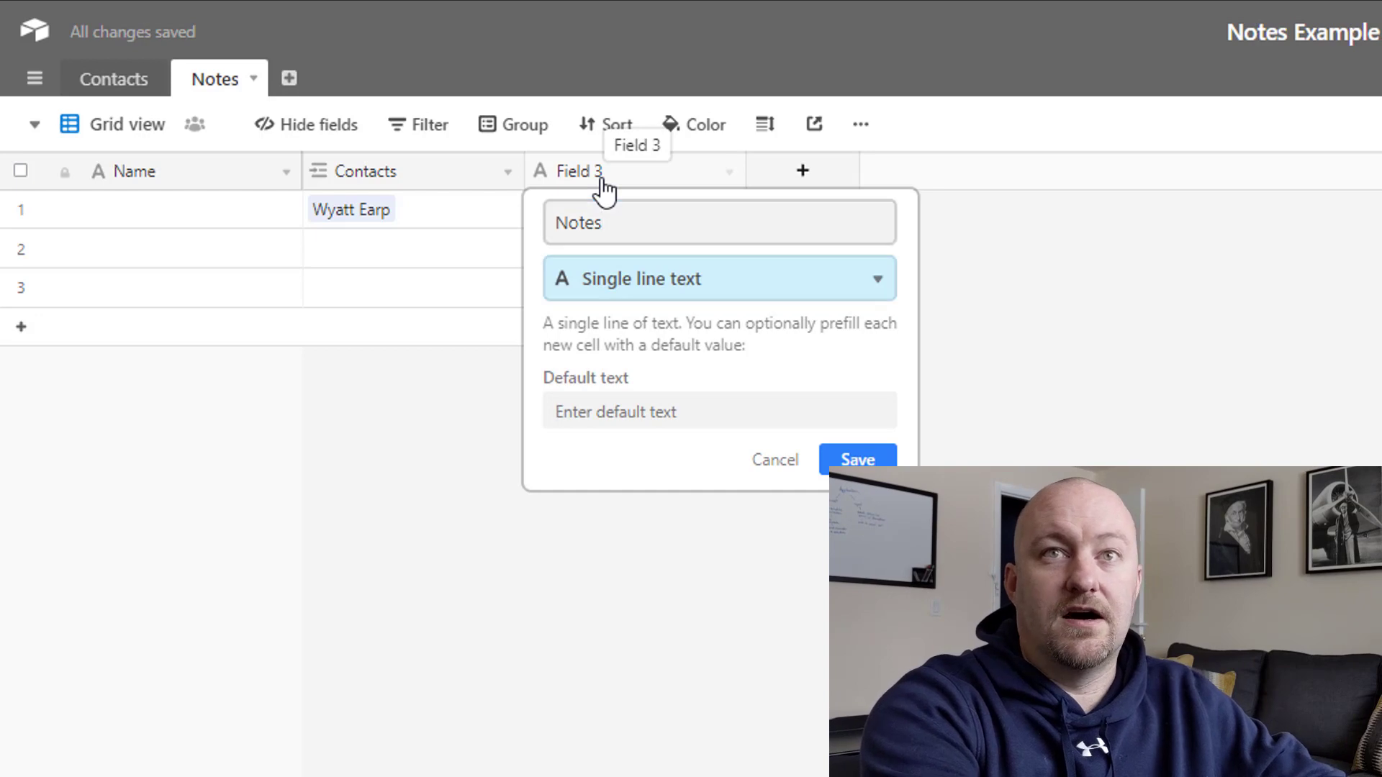
{"action": "type", "text": "lo"}
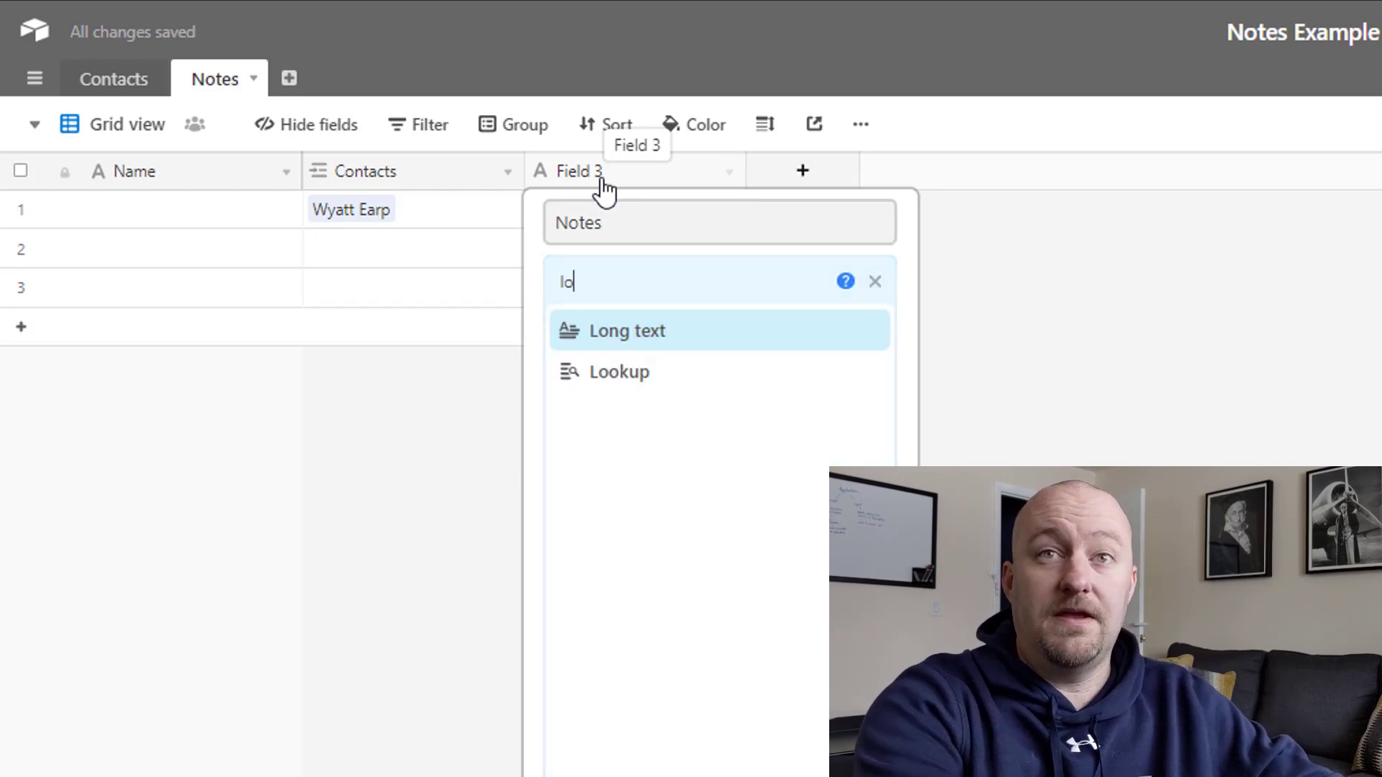
{"action": "key", "text": "Return"}
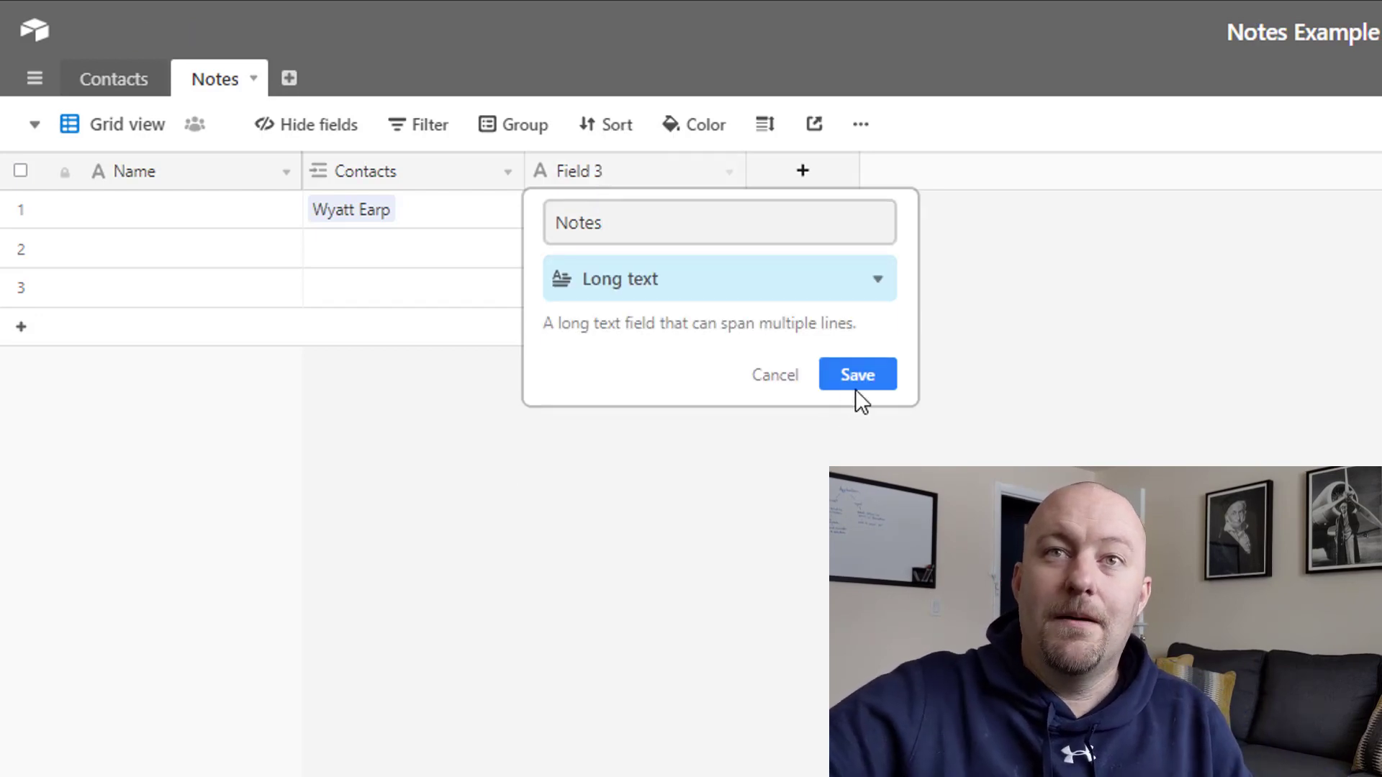
{"action": "left_click", "coordinate": [855, 385]}
Enter '1. example note' in the first record's Notes cell
{"action": "left_click", "coordinate": [561, 211]}
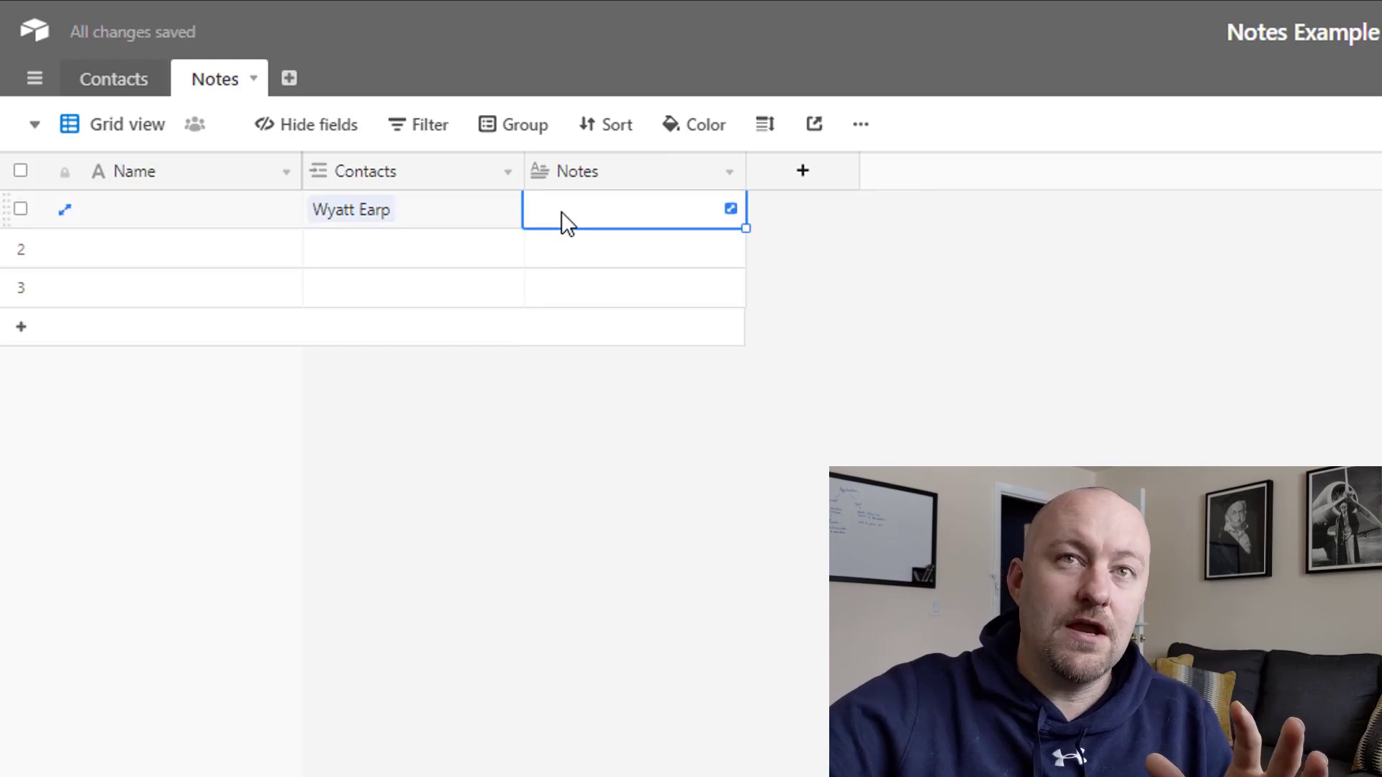
{"action": "type", "text": "1."}
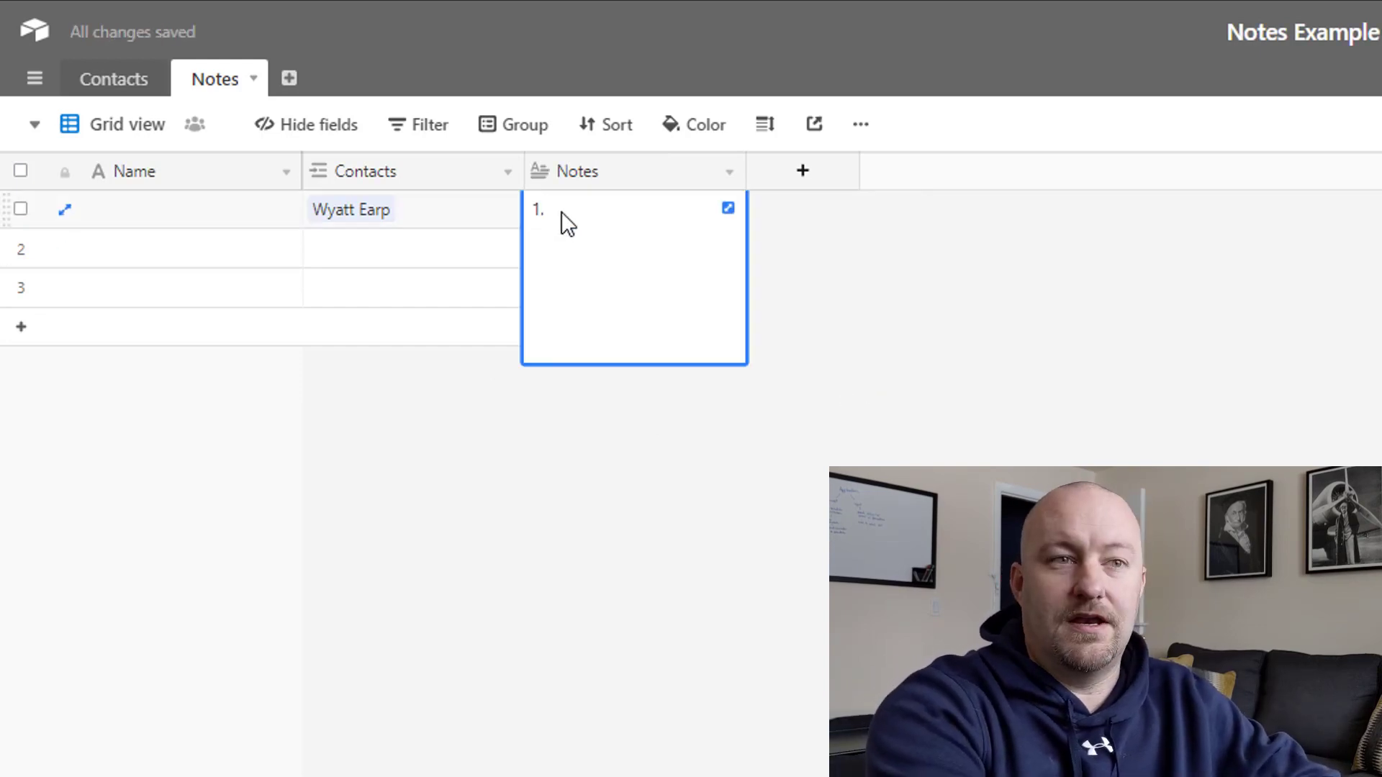
{"action": "type", "text": " exampl"}
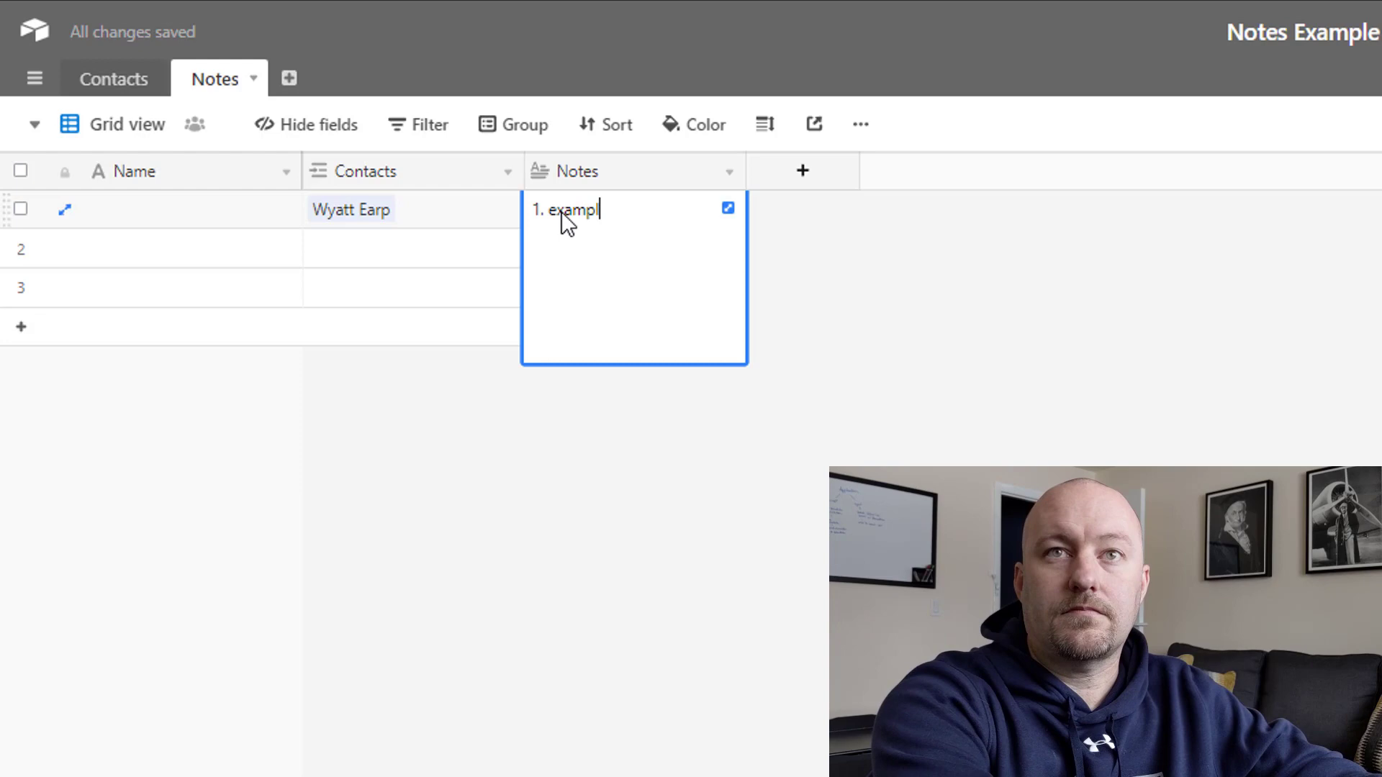
{"action": "type", "text": "e note"}
{"action": "key", "text": "Return"}
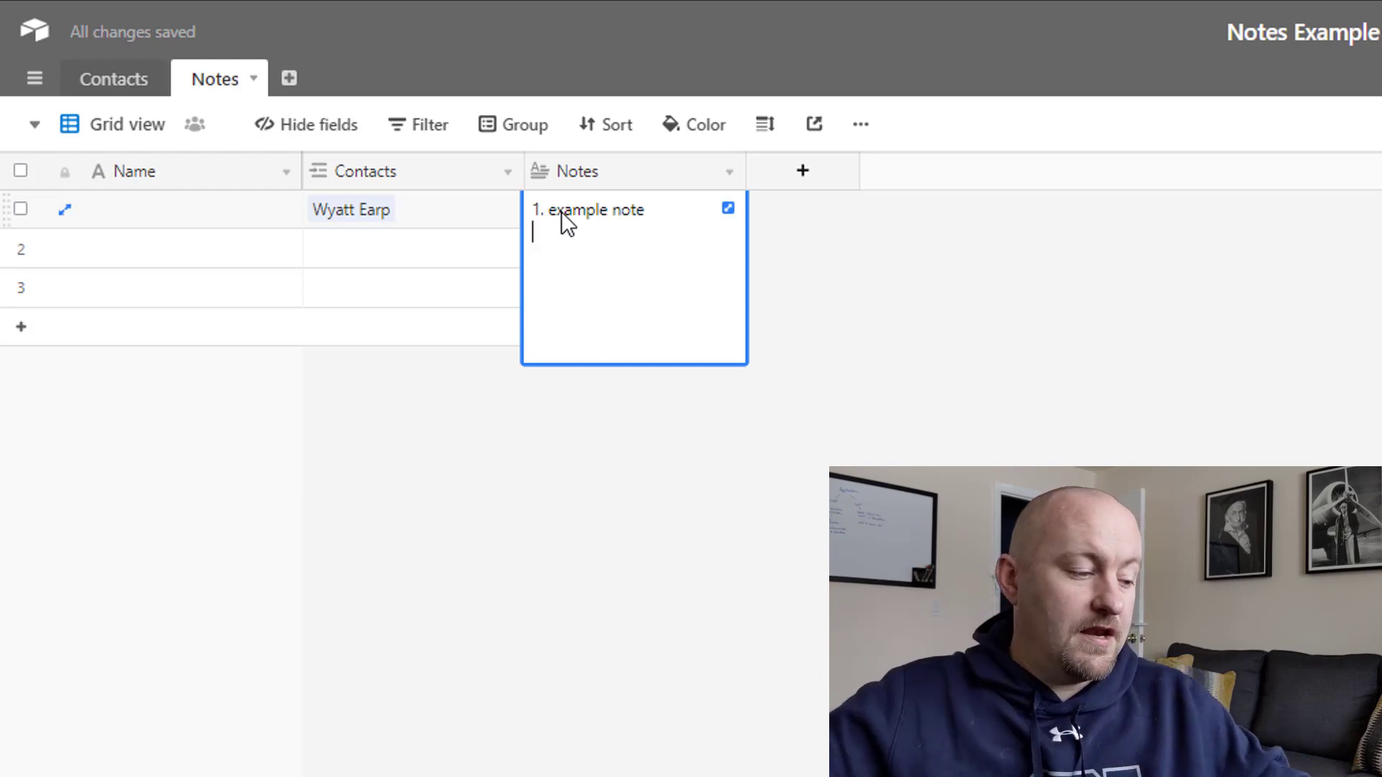
{"action": "key", "text": "shift+Tab"}
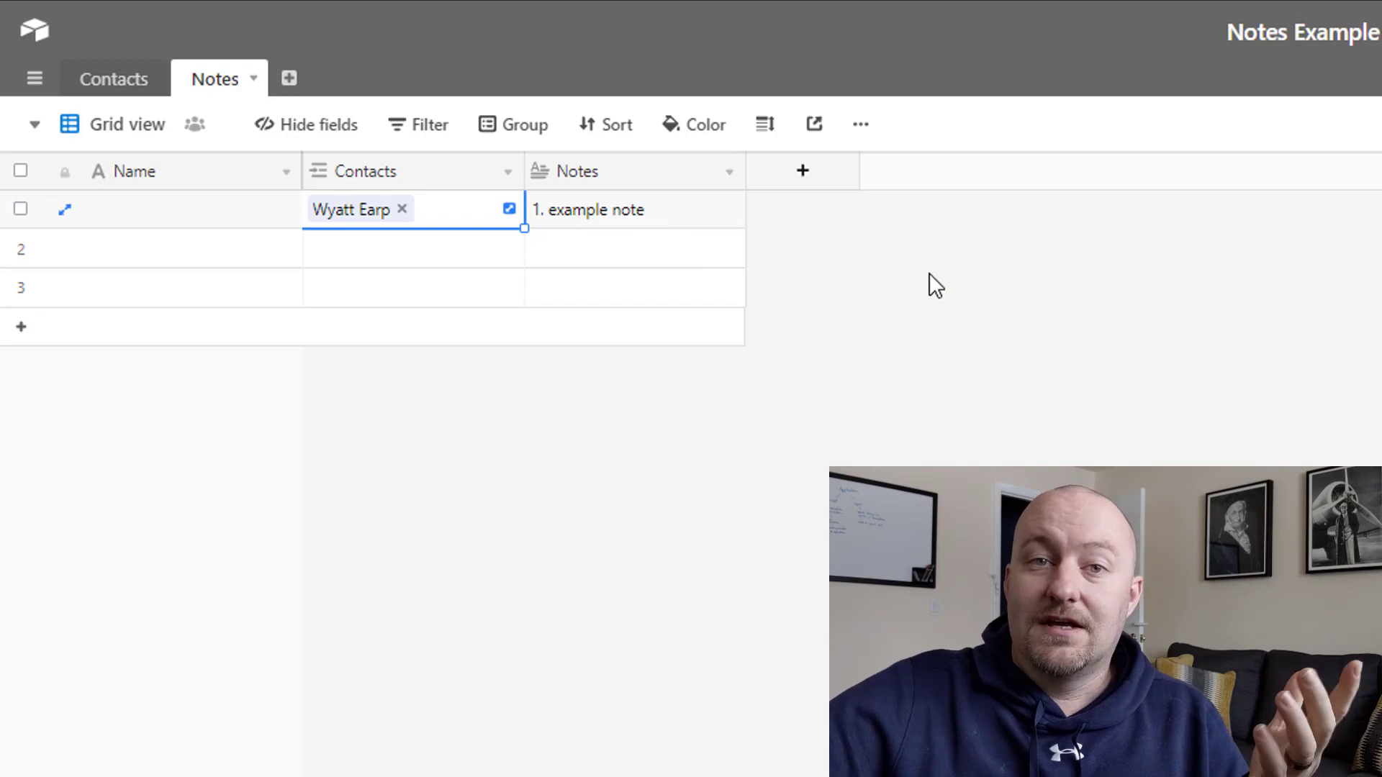
Add a Created time field named Created Time to the Notes table
{"action": "left_click", "coordinate": [798, 180]}
{"action": "type", "text": "Created Teime"}
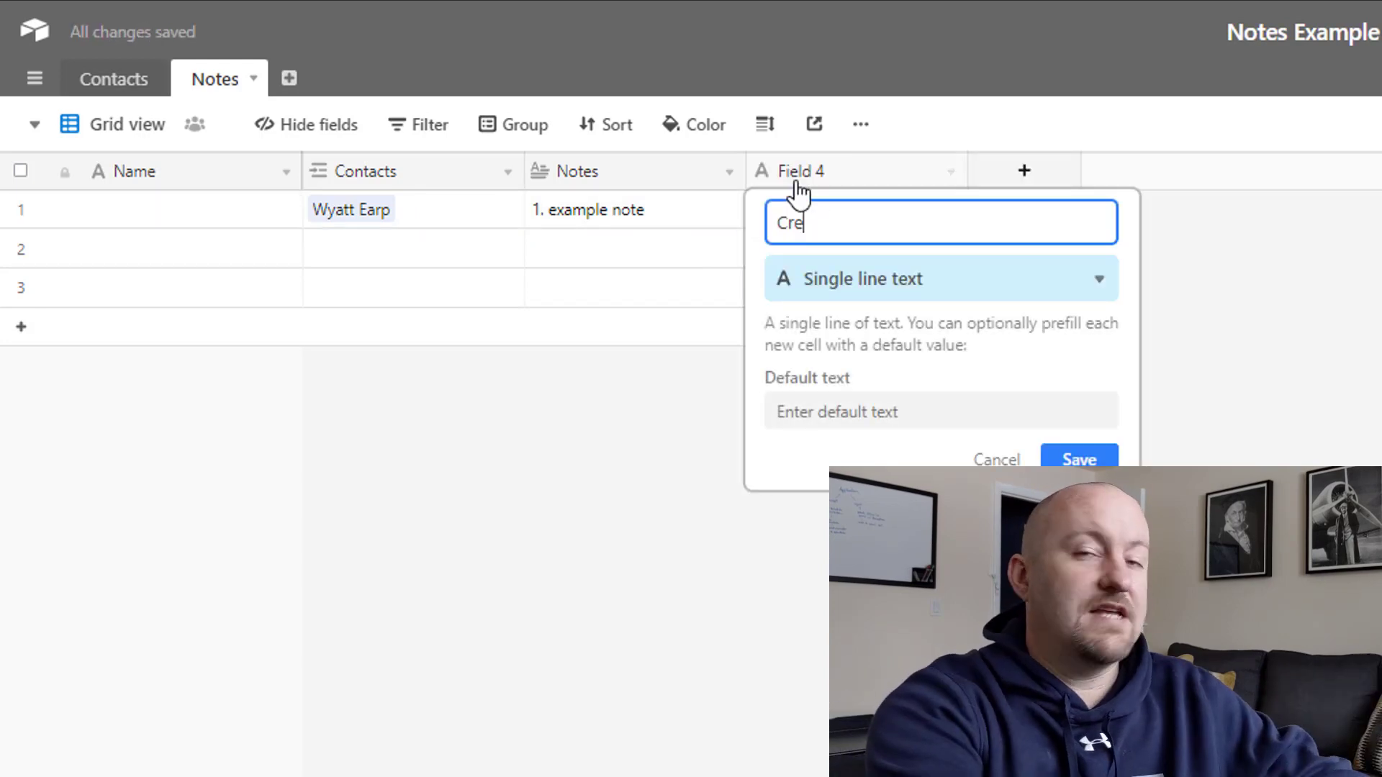
{"action": "key", "text": "BackSpace"}
{"action": "key", "text": "BackSpace"}
{"action": "key", "text": "BackSpace"}
{"action": "key", "text": "BackSpace"}
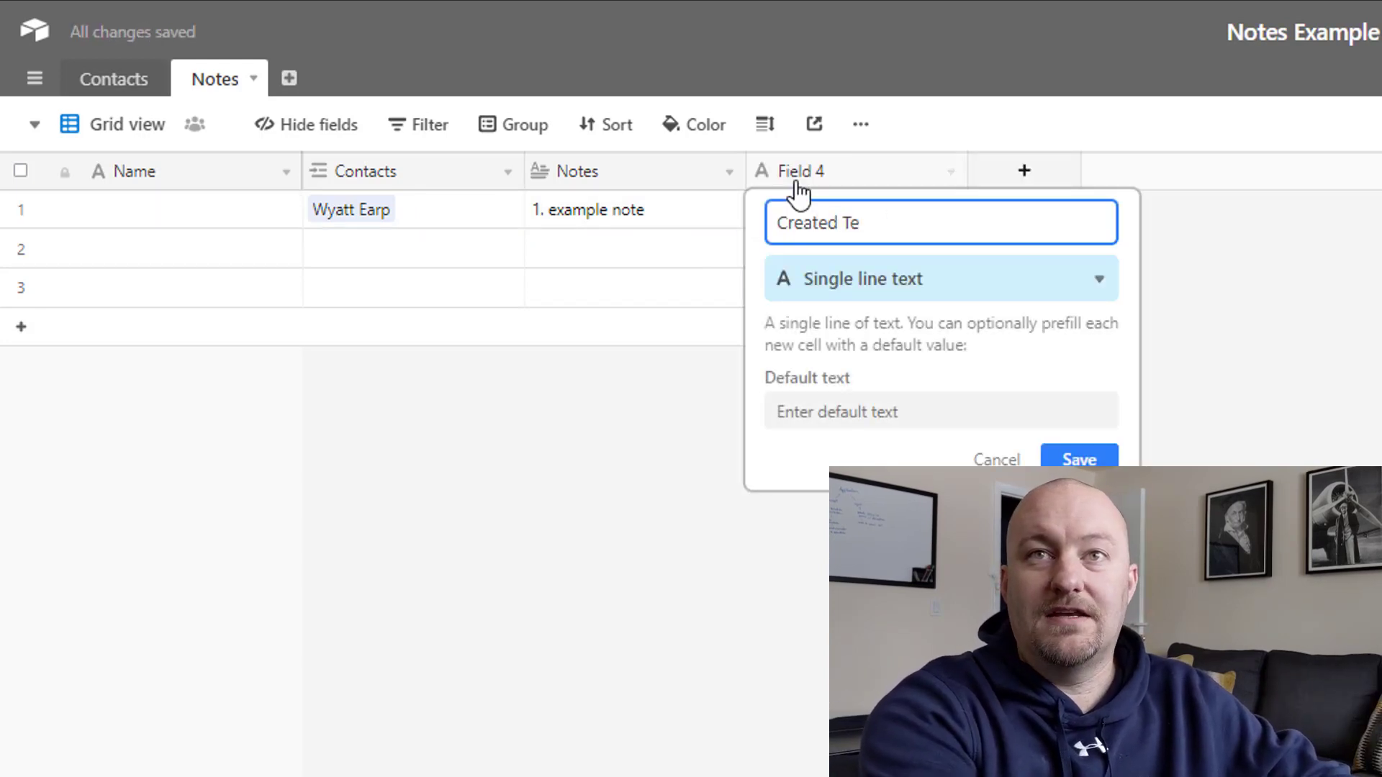
{"action": "type", "text": "ime"}
{"action": "key", "text": "Tab"}
{"action": "type", "text": "cre"}
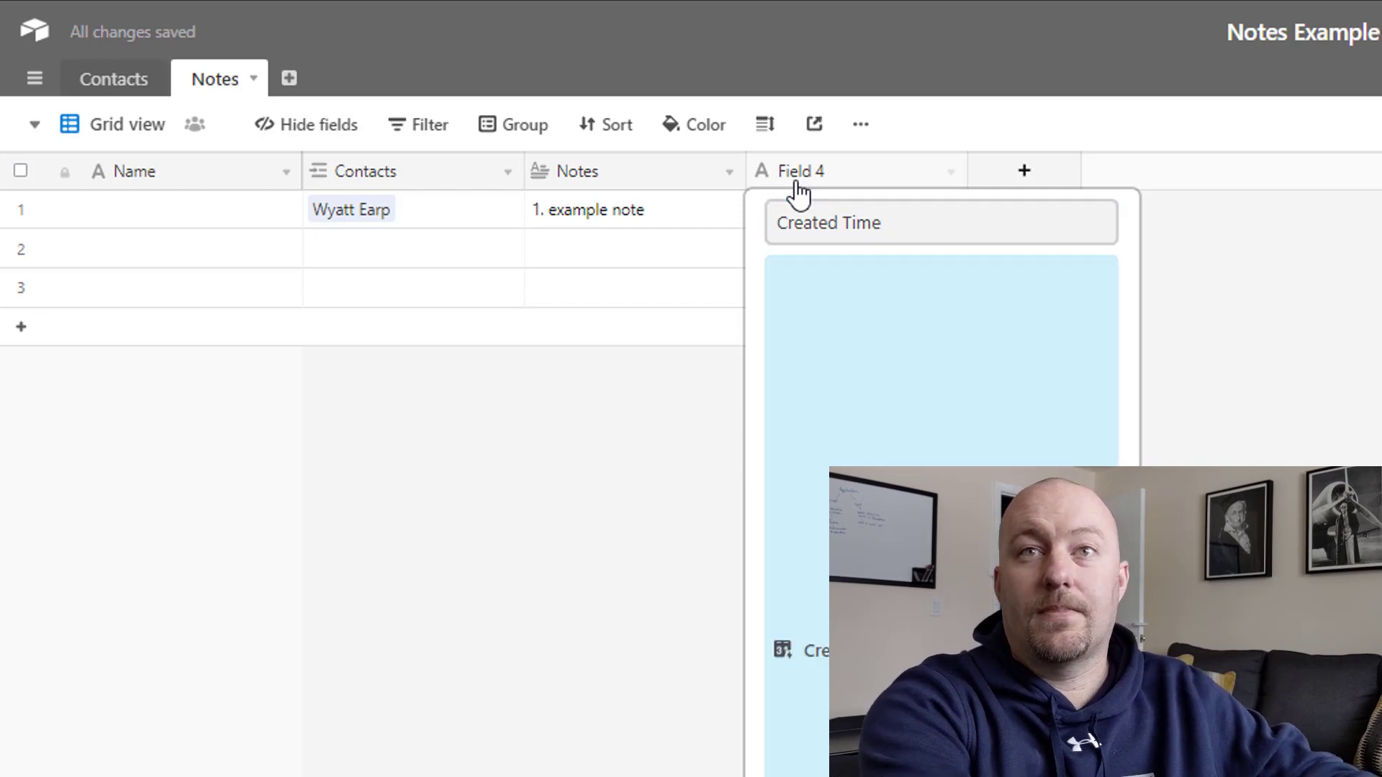
{"action": "key", "text": "Return"}
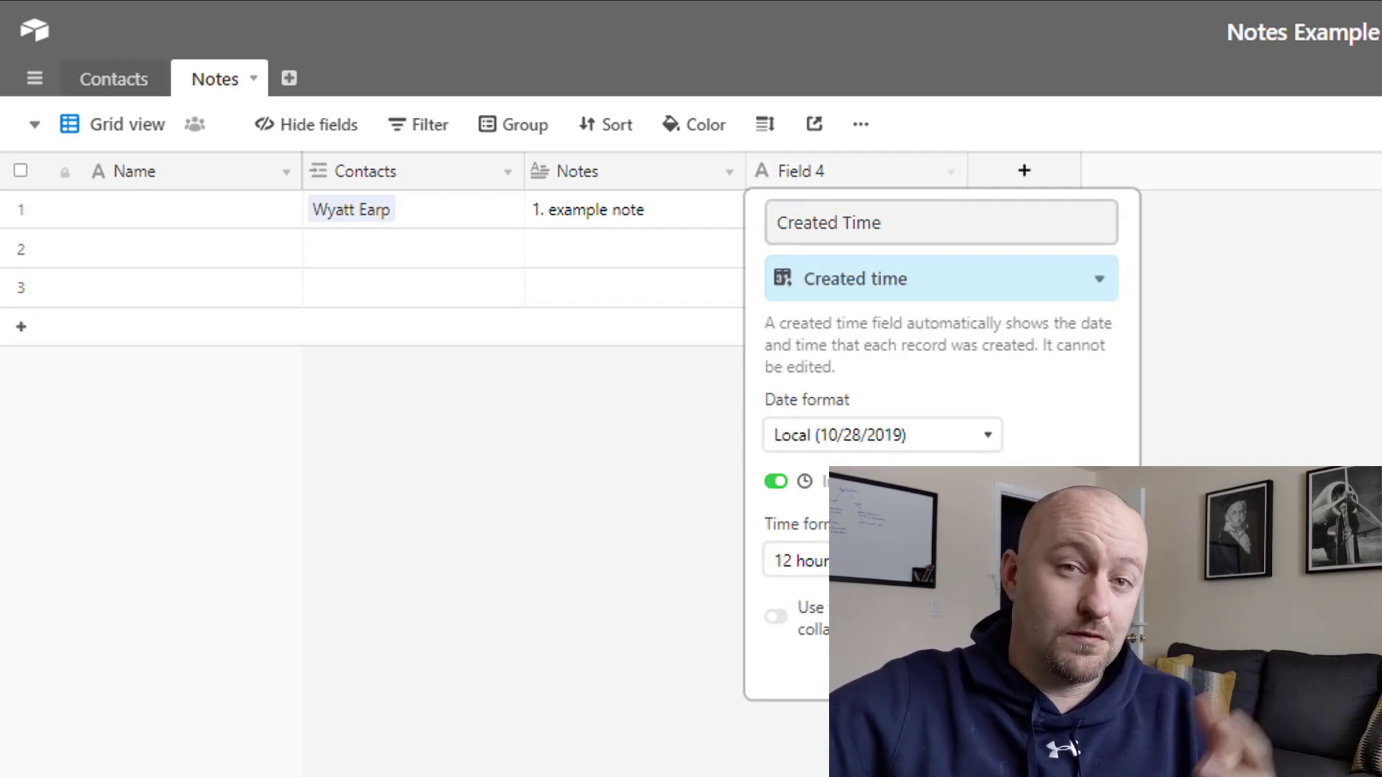
{"action": "key", "text": "Return"}
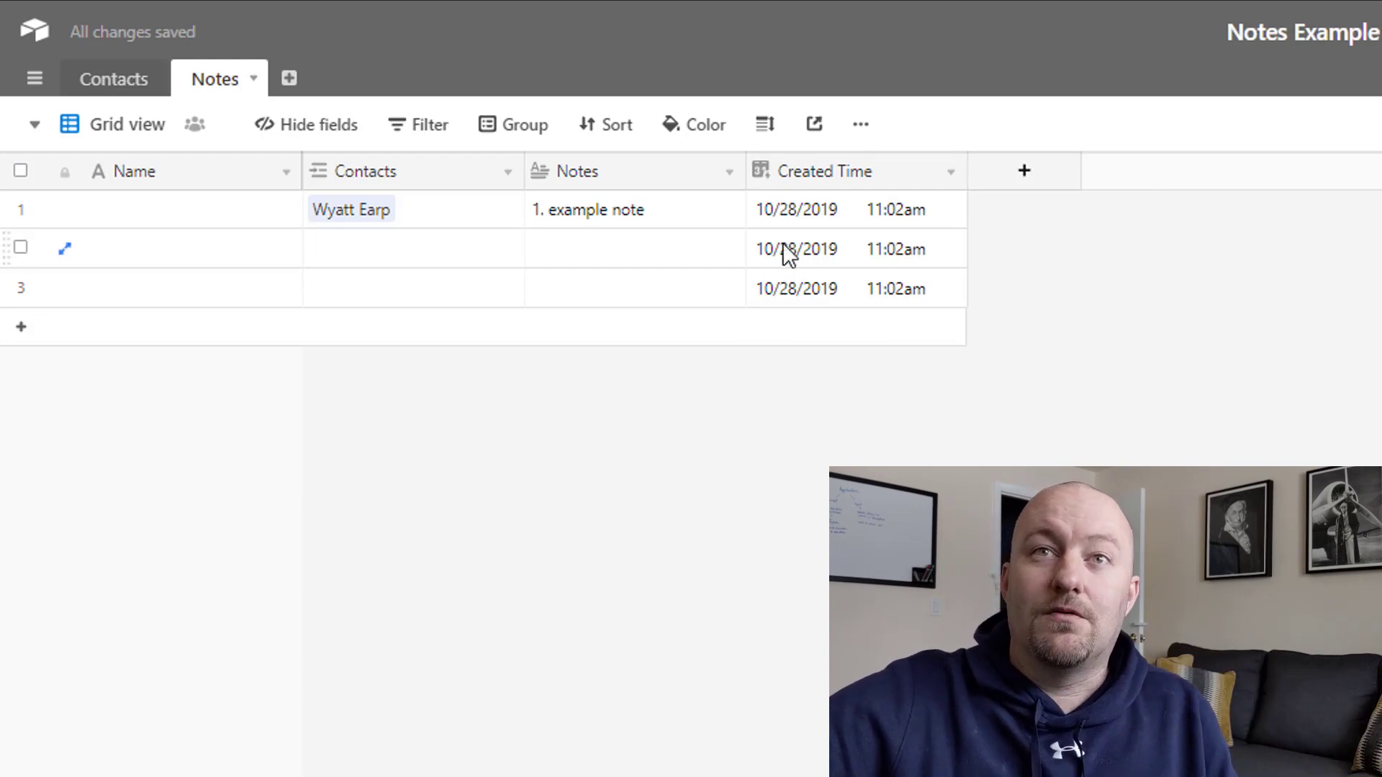
Delete the empty second and third records
{"action": "left_click", "coordinate": [20, 247]}
{"action": "left_click", "coordinate": [21, 288]}
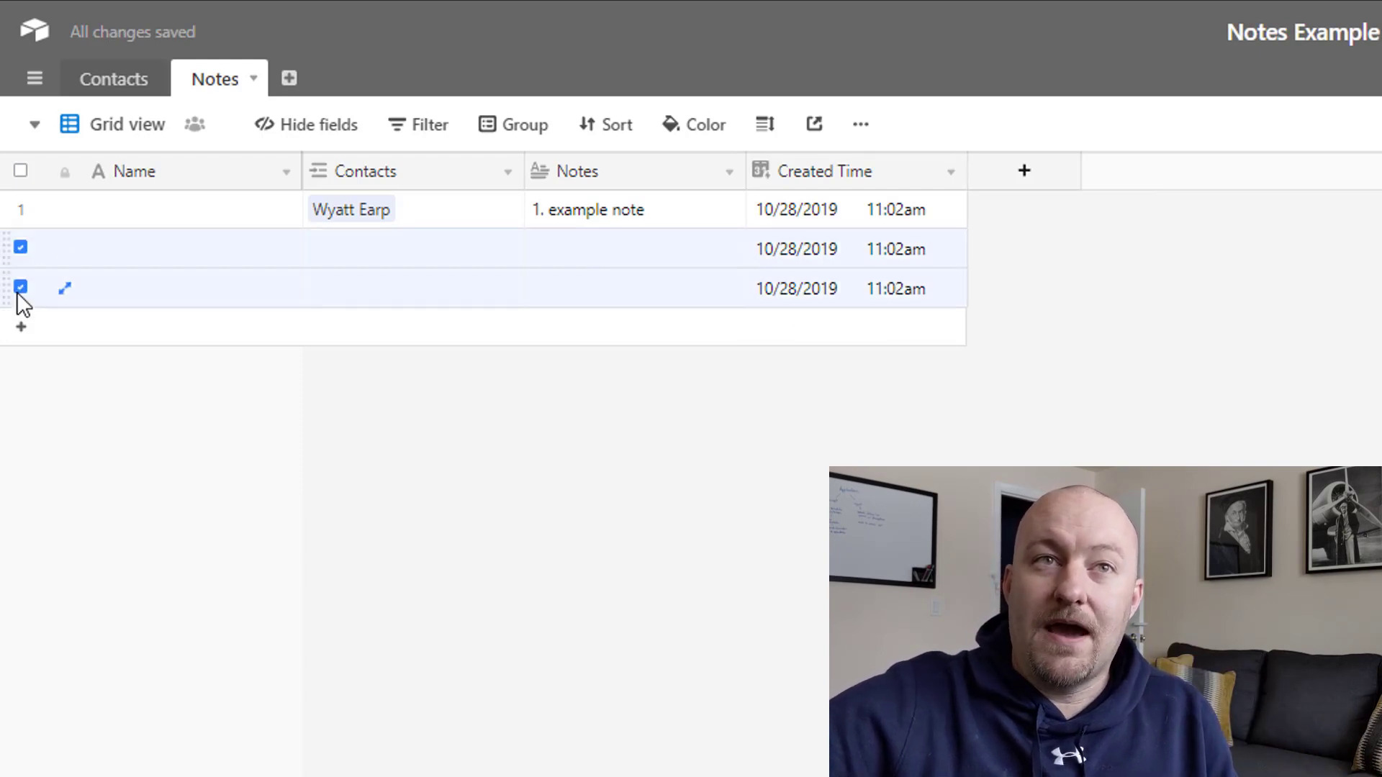
{"action": "right_click", "coordinate": [21, 292]}
{"action": "left_click", "coordinate": [119, 358]}
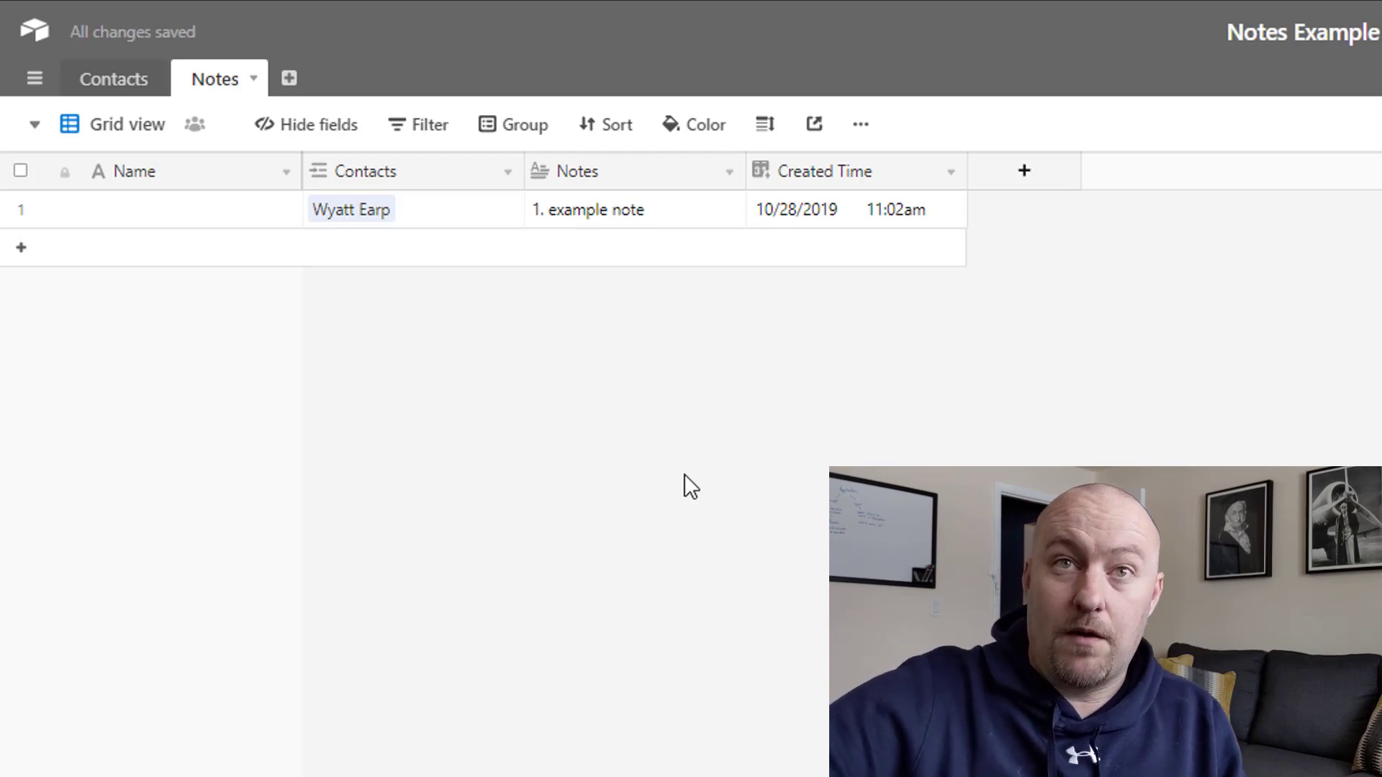
Add a record linked to the second contact with the note 'another note'
{"action": "left_click", "coordinate": [615, 259]}
{"action": "left_click", "coordinate": [355, 252]}
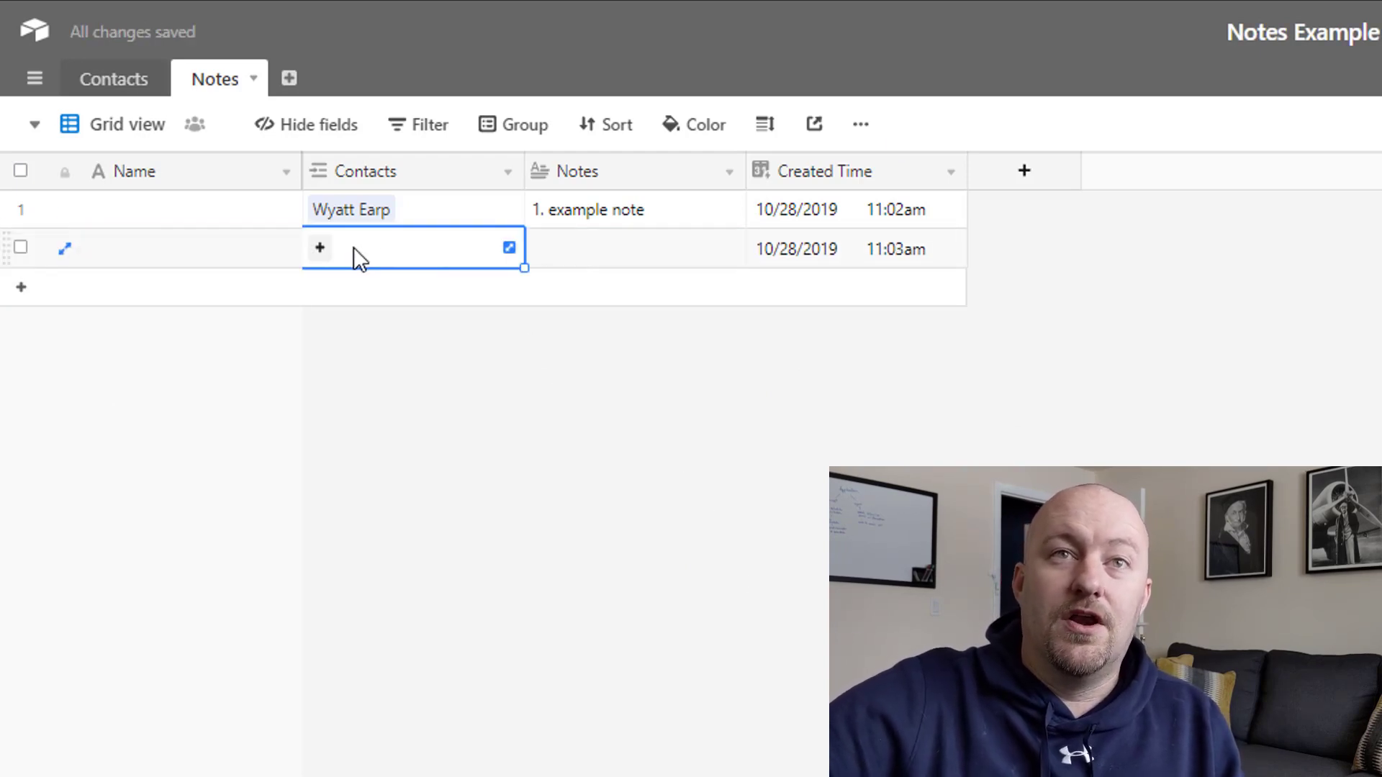
{"action": "left_click", "coordinate": [328, 246]}
{"action": "left_click", "coordinate": [356, 251]}
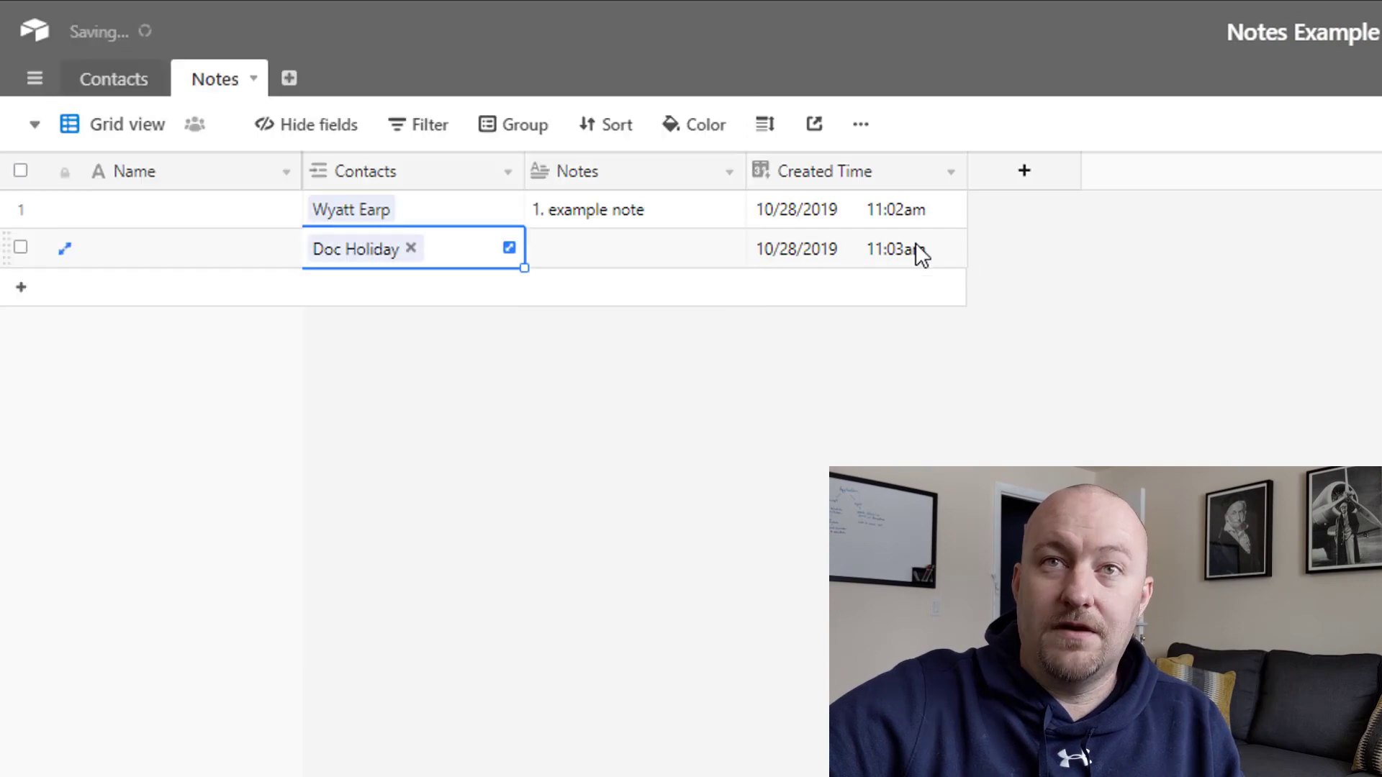
{"action": "left_click", "coordinate": [915, 245]}
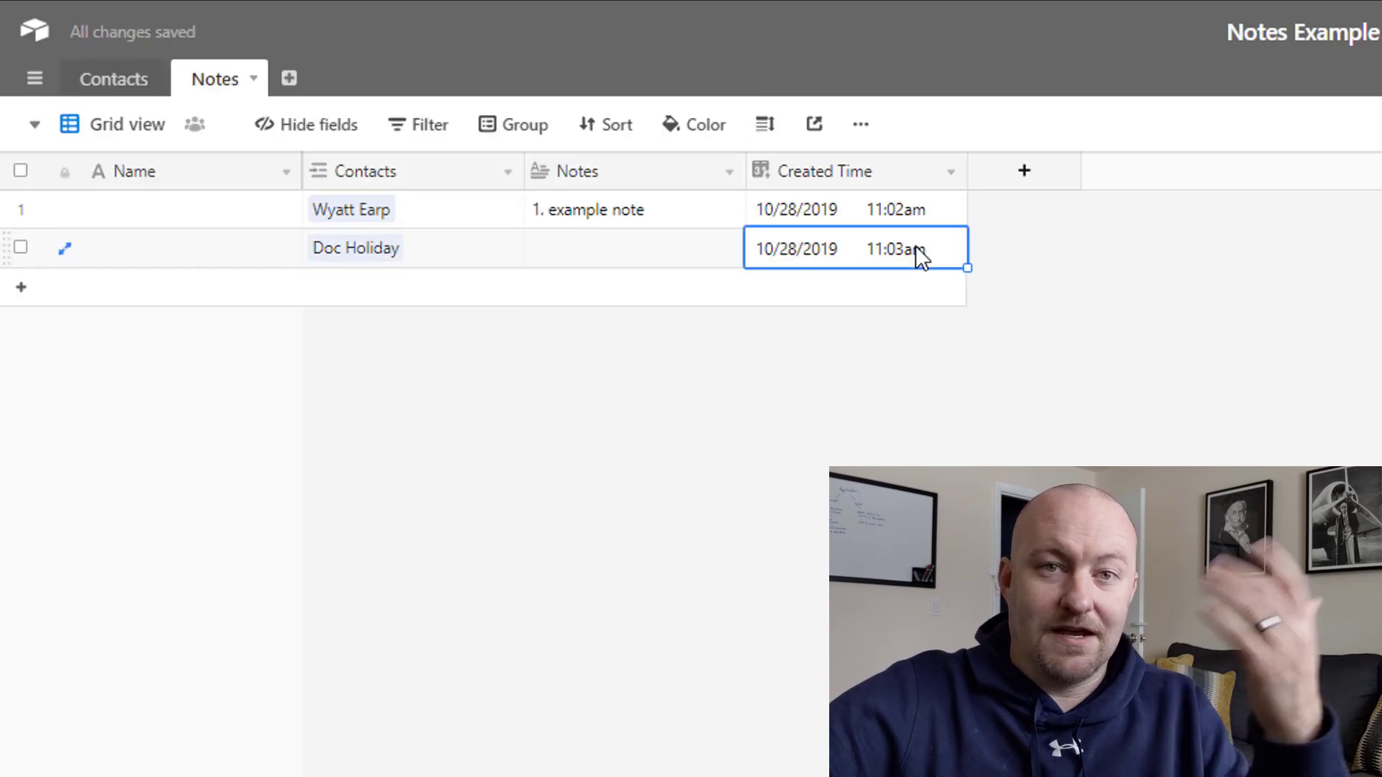
{"action": "left_click", "coordinate": [923, 209]}
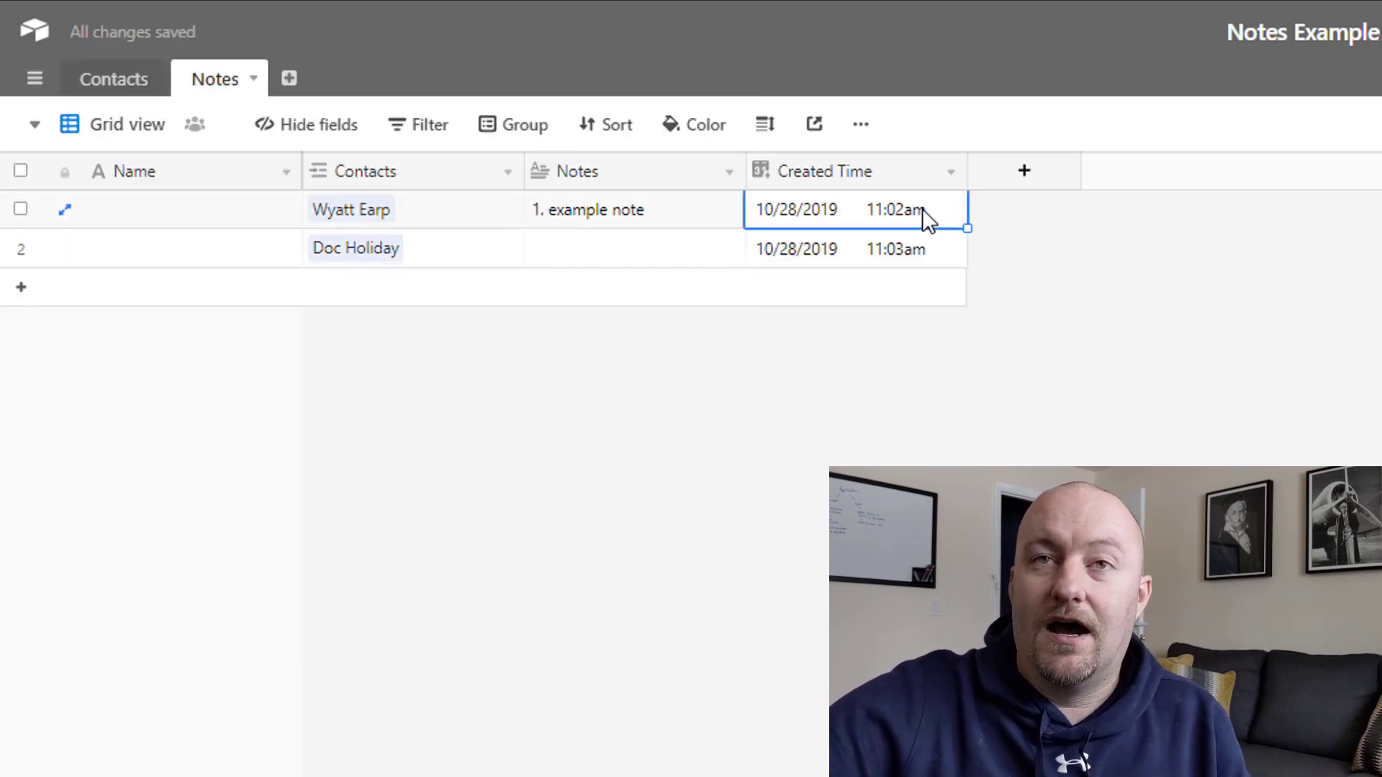
{"action": "left_click", "coordinate": [628, 259]}
{"action": "type", "text": "another note"}
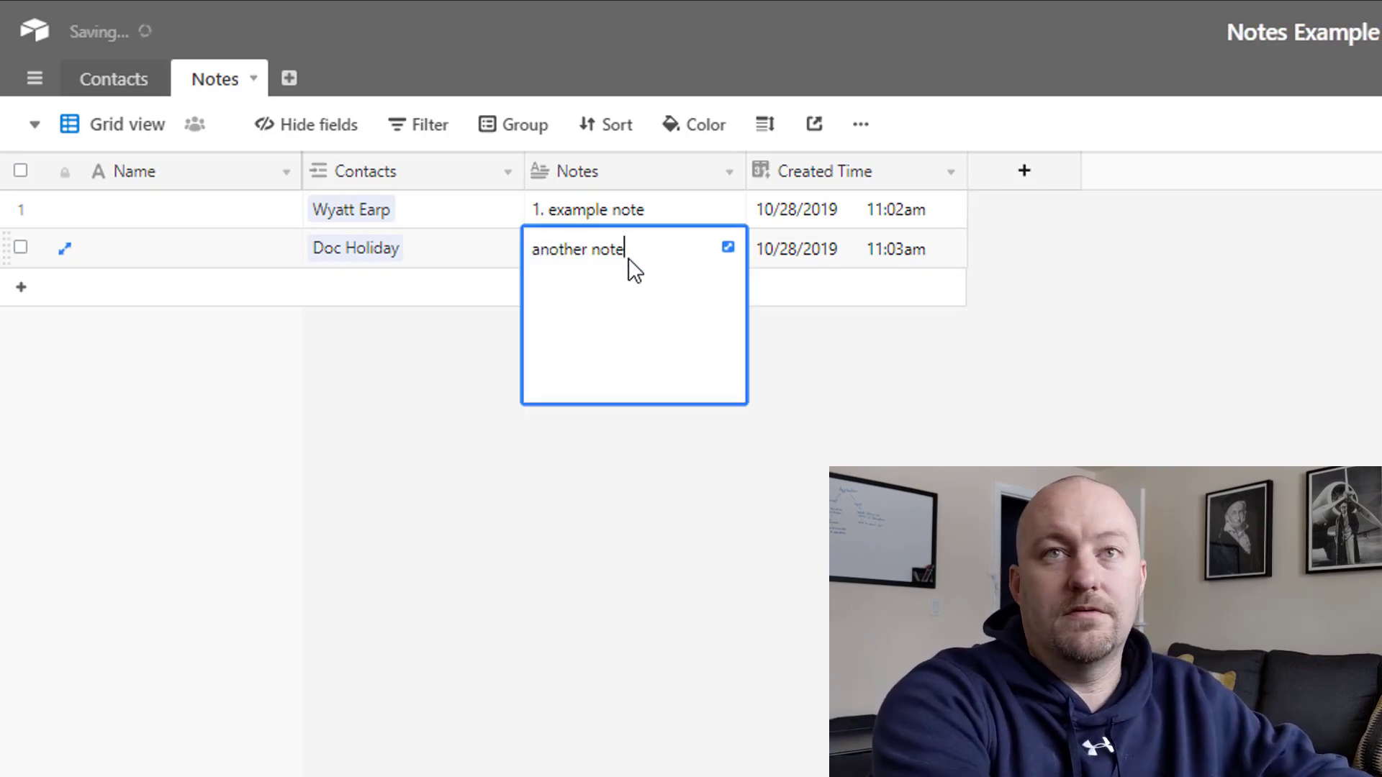
{"action": "key", "text": "Tab"}
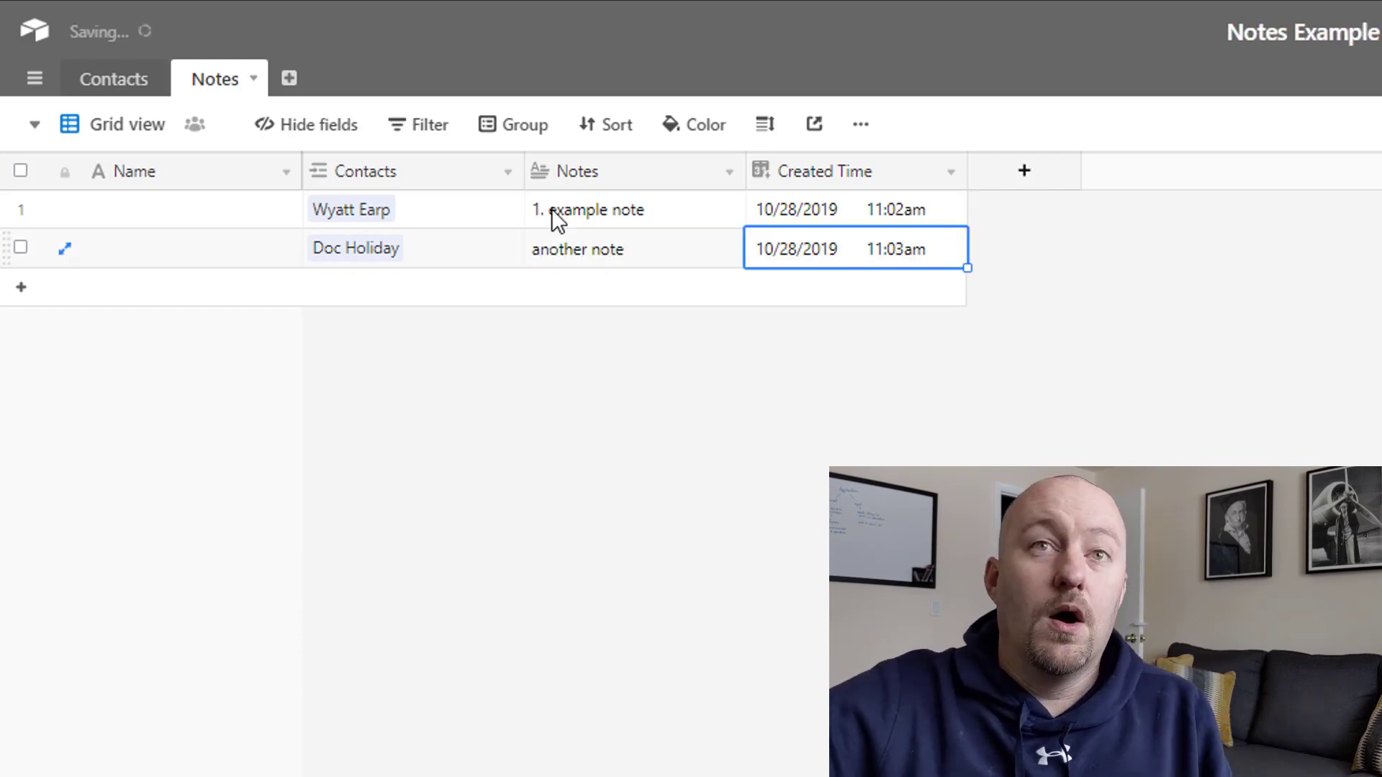
{"action": "left_click", "coordinate": [120, 84]}
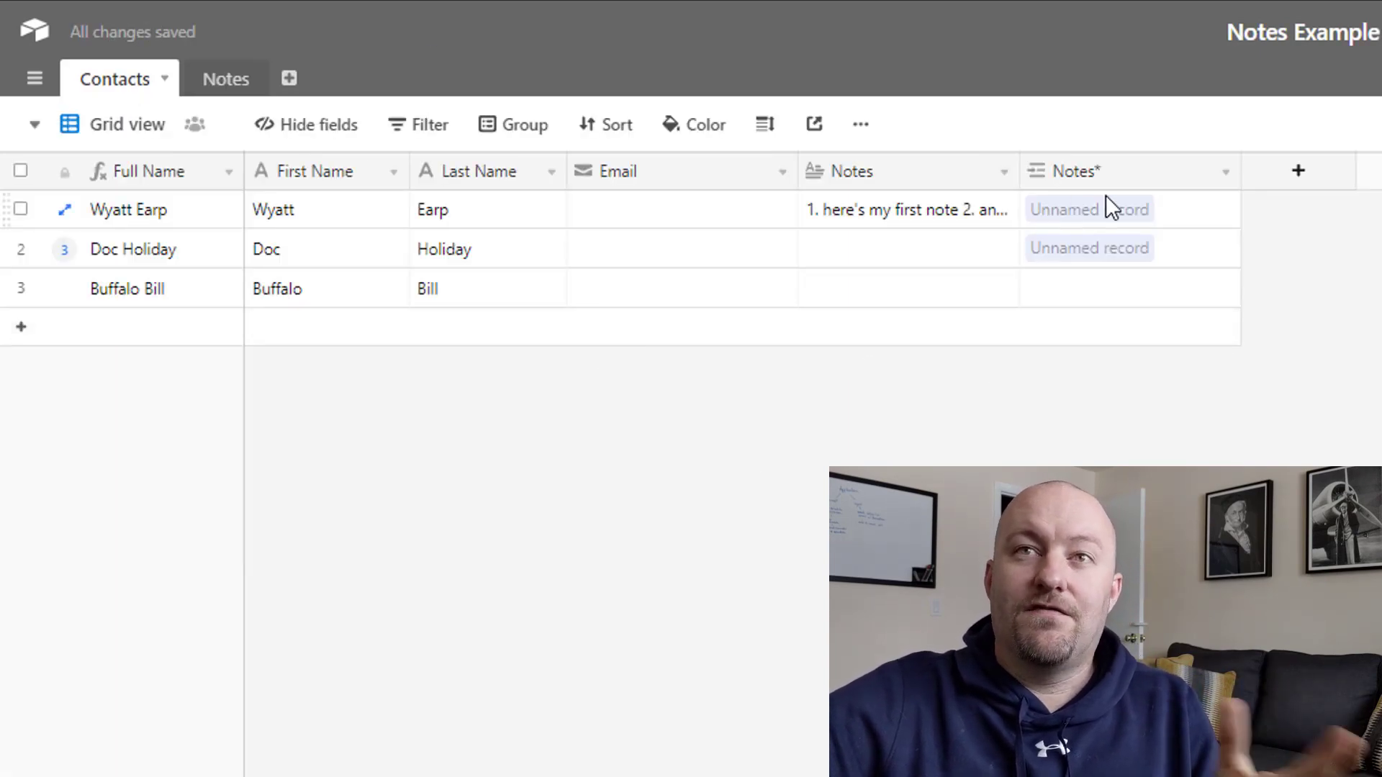
Rename the Notes table's primary field to Note ID and make it a Formula field
{"action": "left_click", "coordinate": [225, 82]}
{"action": "double_click", "coordinate": [148, 166]}
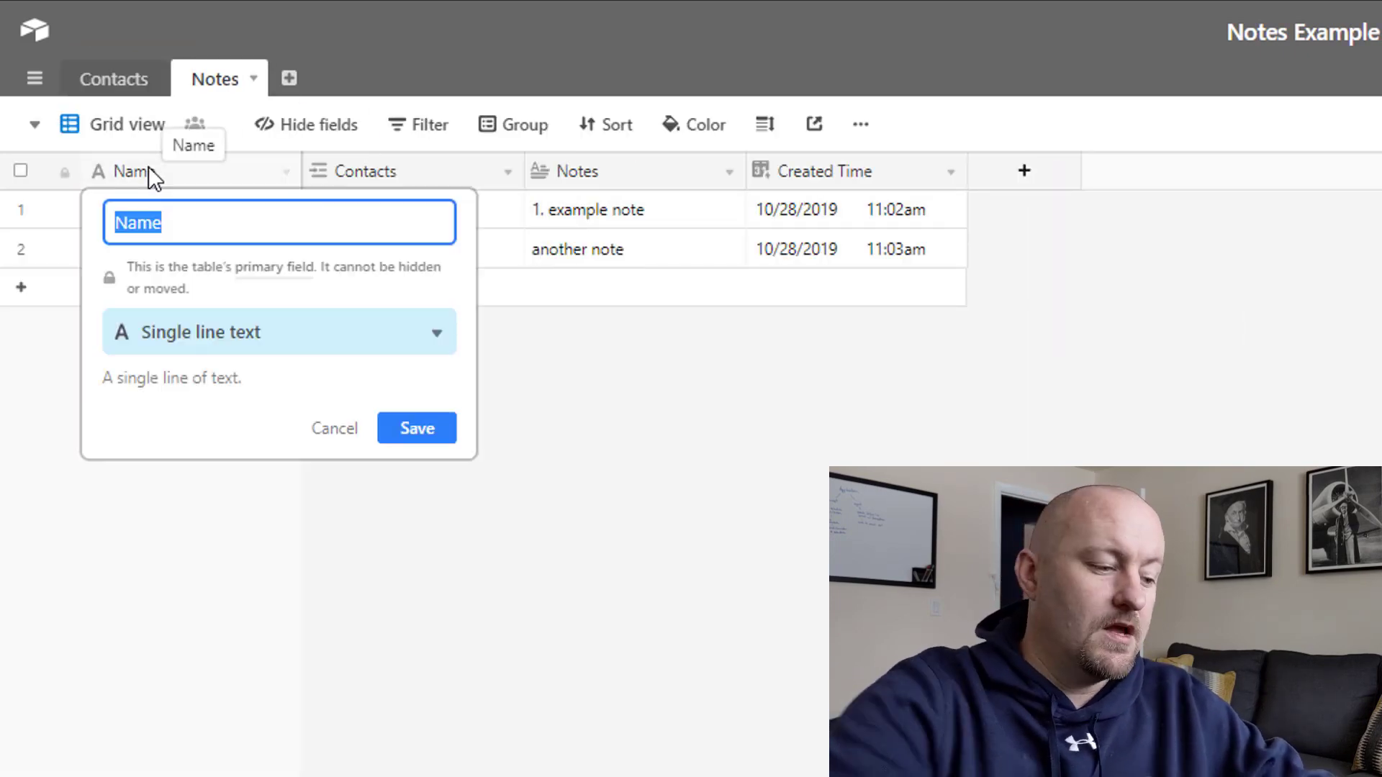
{"action": "type", "text": "Not"}
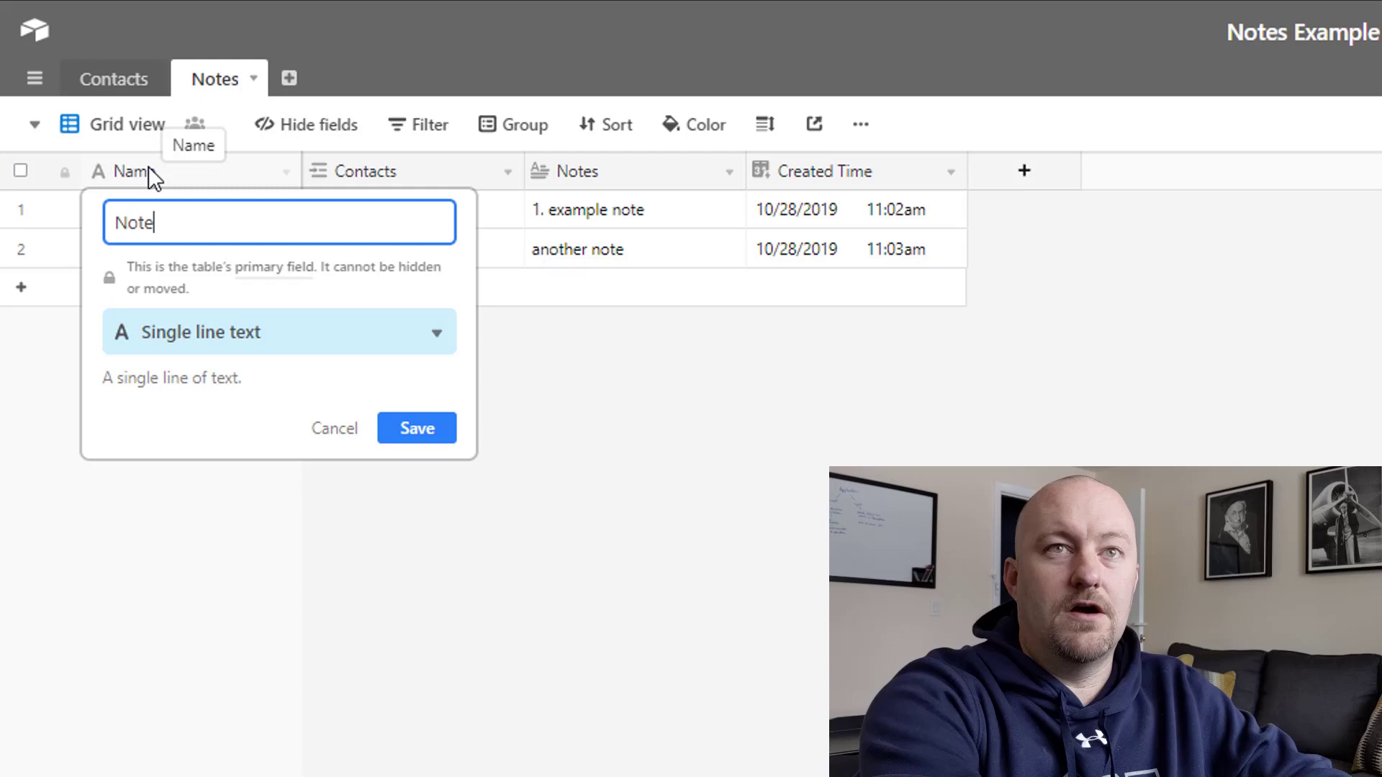
{"action": "type", "text": "ID"}
{"action": "key", "text": "Tab"}
{"action": "type", "text": "formula"}
{"action": "key", "text": "Return"}
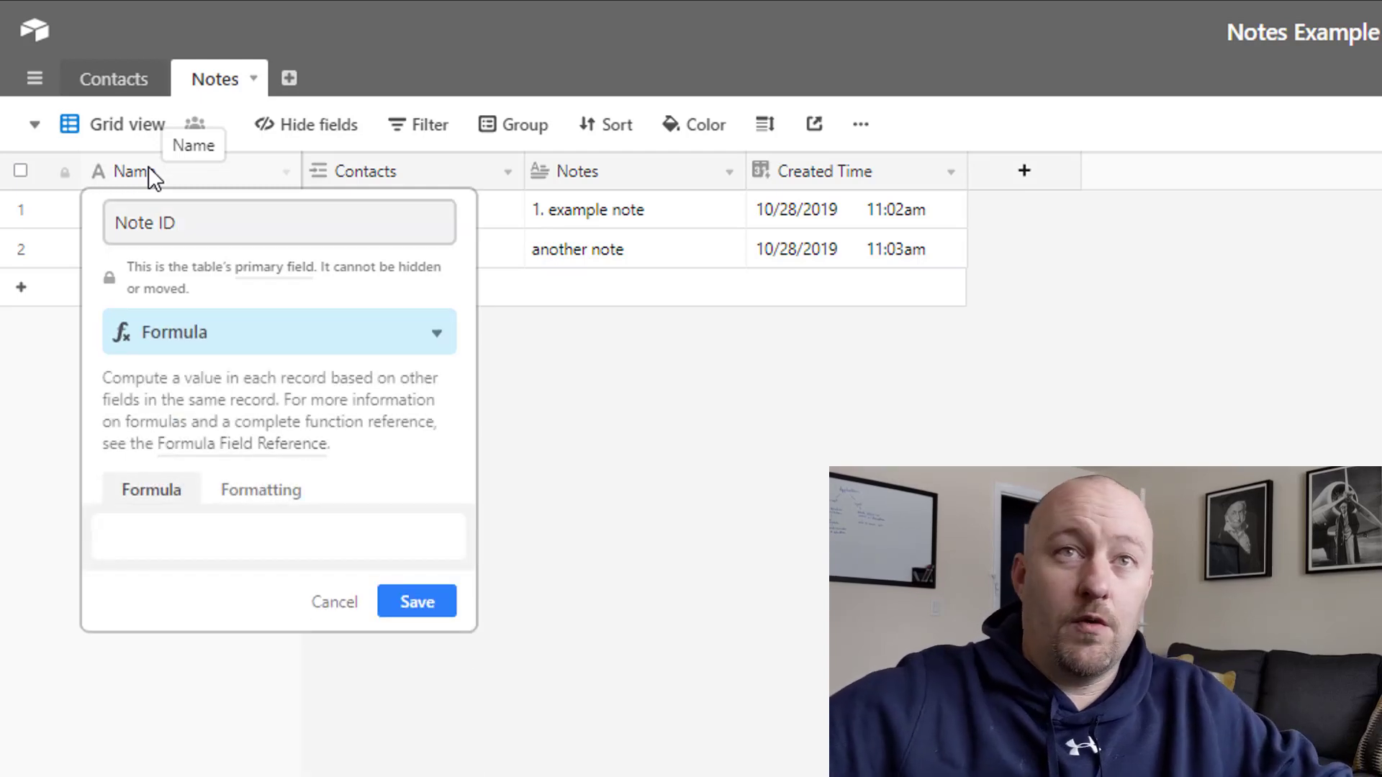
Set Note ID to CONCATENATE(Contacts, " - ", DATETIME_FORMAT(Created Time, 'l'))
{"action": "left_click", "coordinate": [215, 554]}
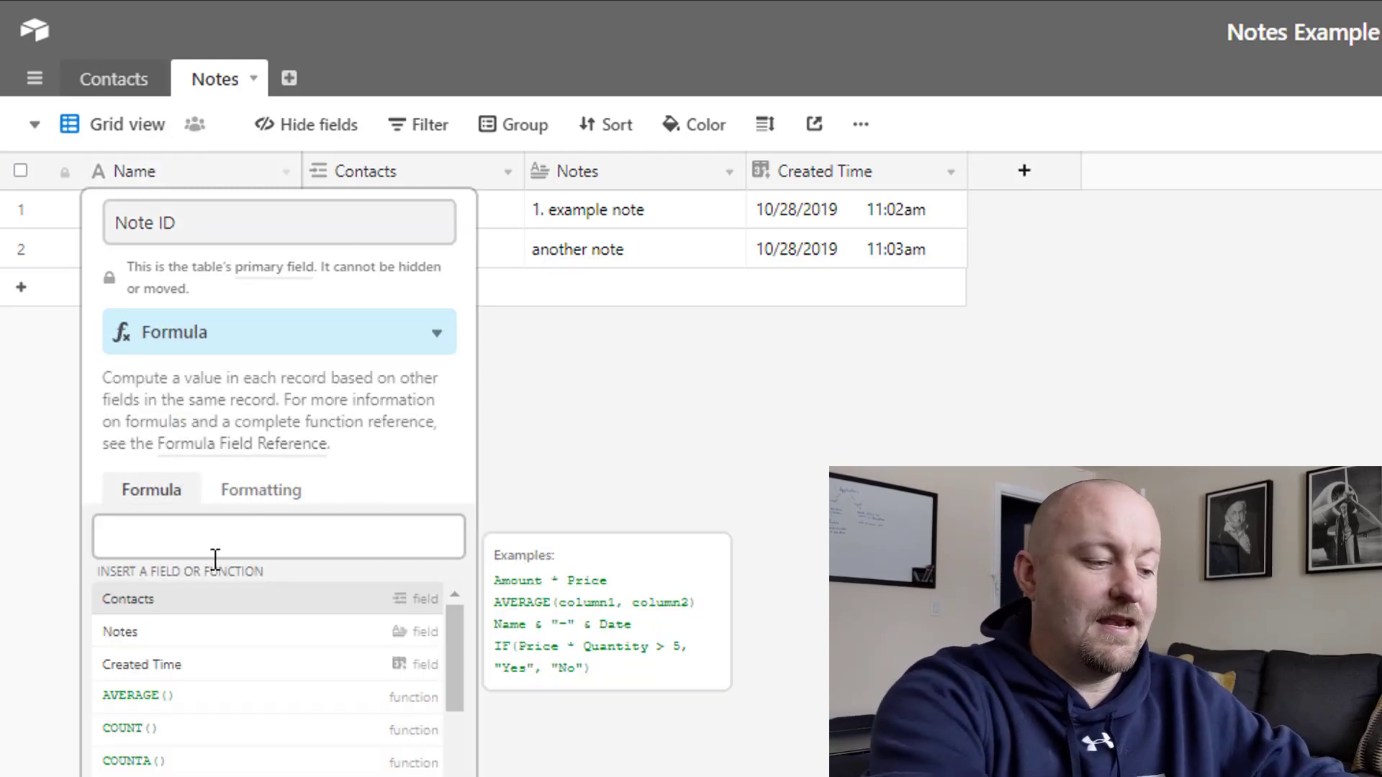
{"action": "type", "text": "conca"}
{"action": "key", "text": "Tab"}
{"action": "type", "text": "Contacts"}
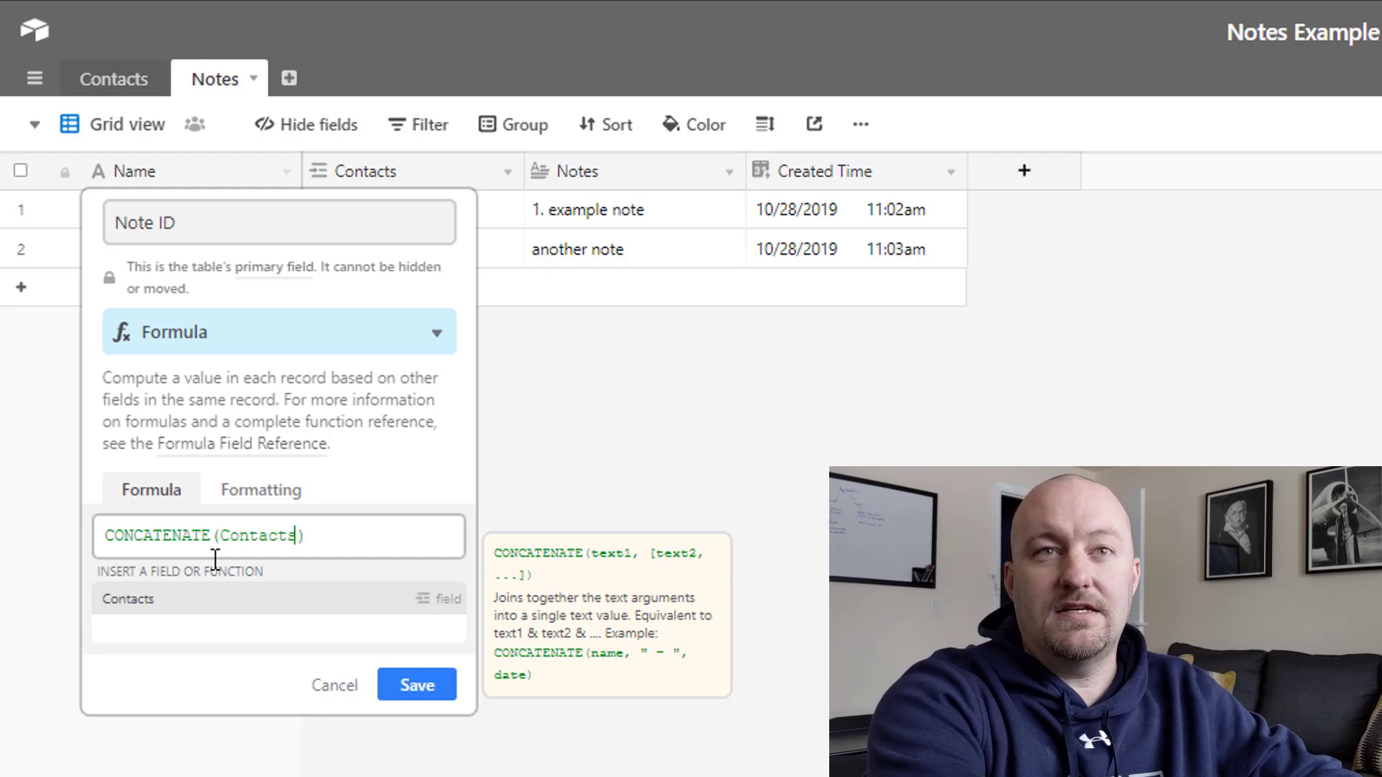
{"action": "type", "text": ",\" - "}
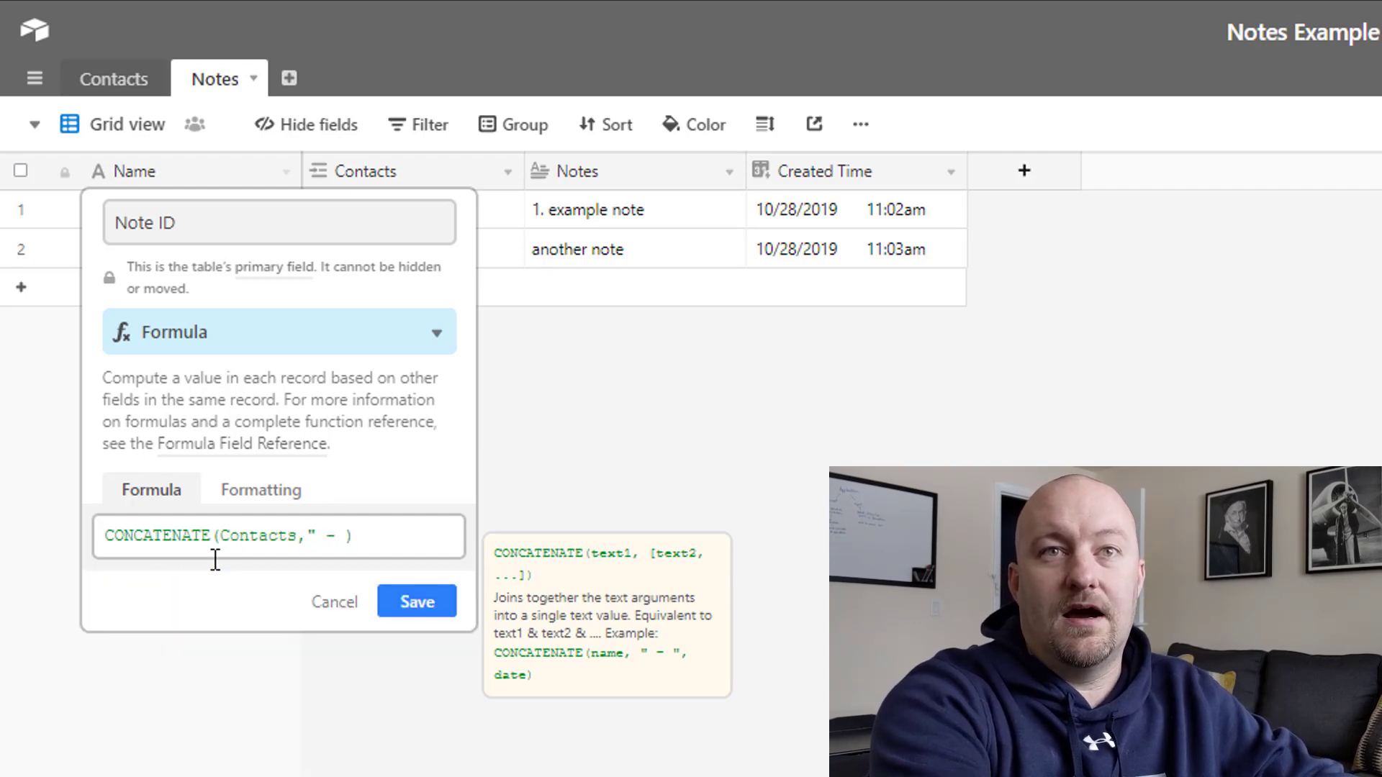
{"action": "type", "text": "\","}
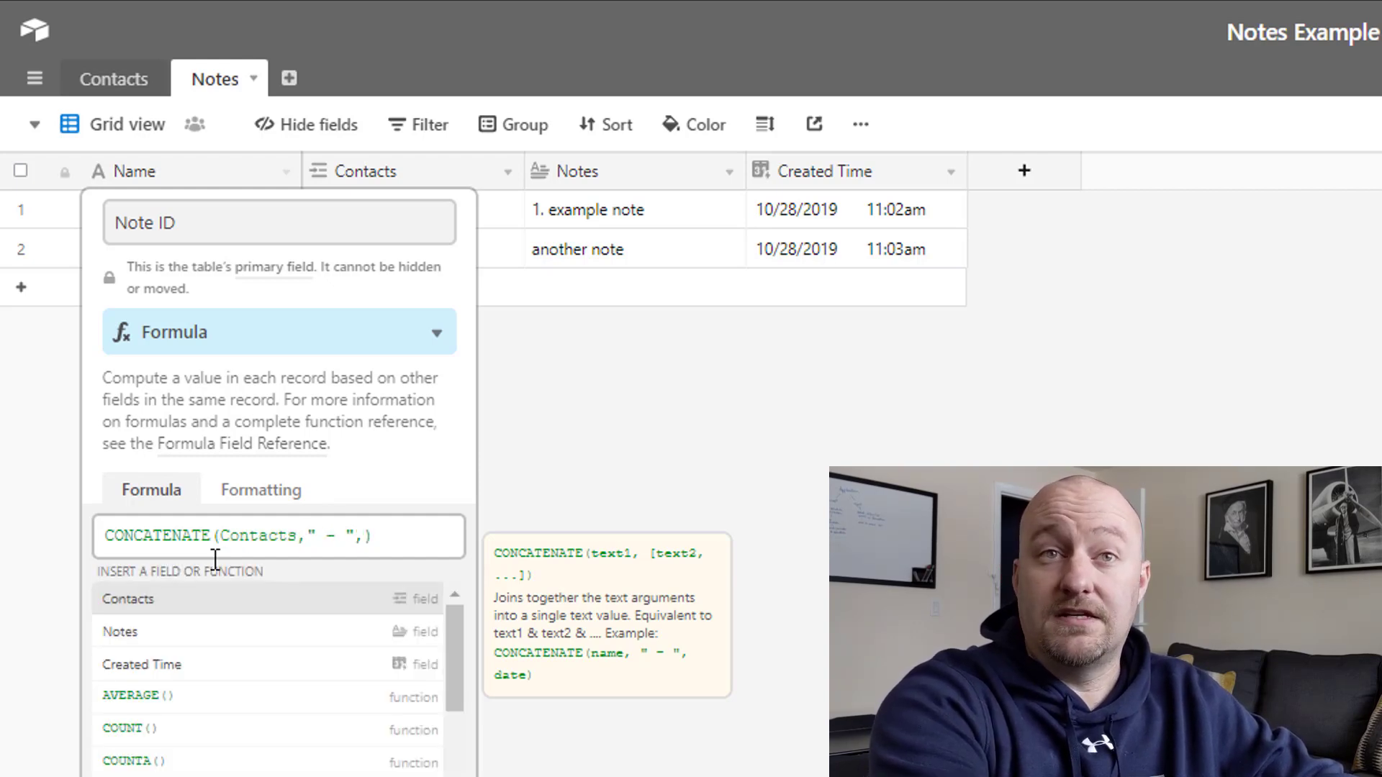
{"action": "type", "text": "date"}
{"action": "key", "text": "Down"}
{"action": "key", "text": "Tab"}
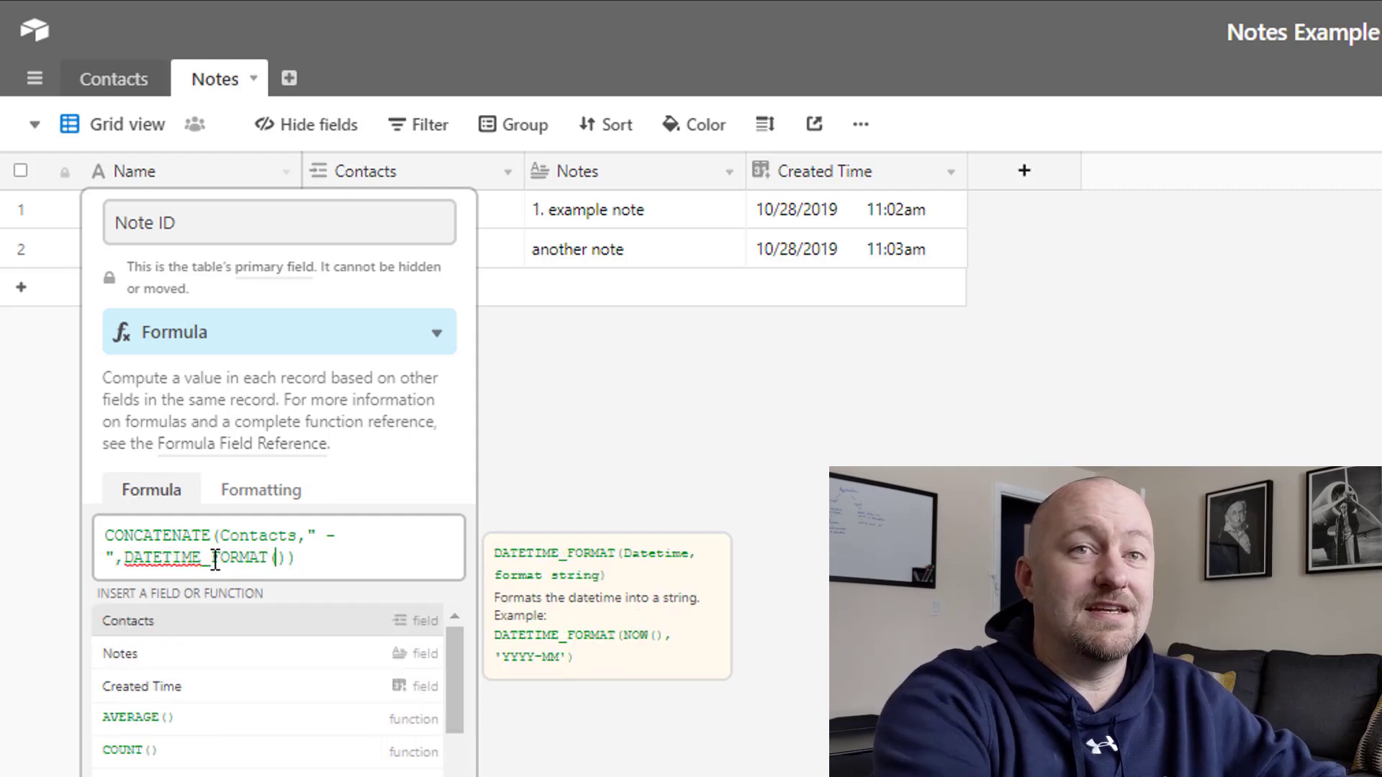
{"action": "type", "text": "crea"}
{"action": "key", "text": "Tab"}
{"action": "type", "text": ","}
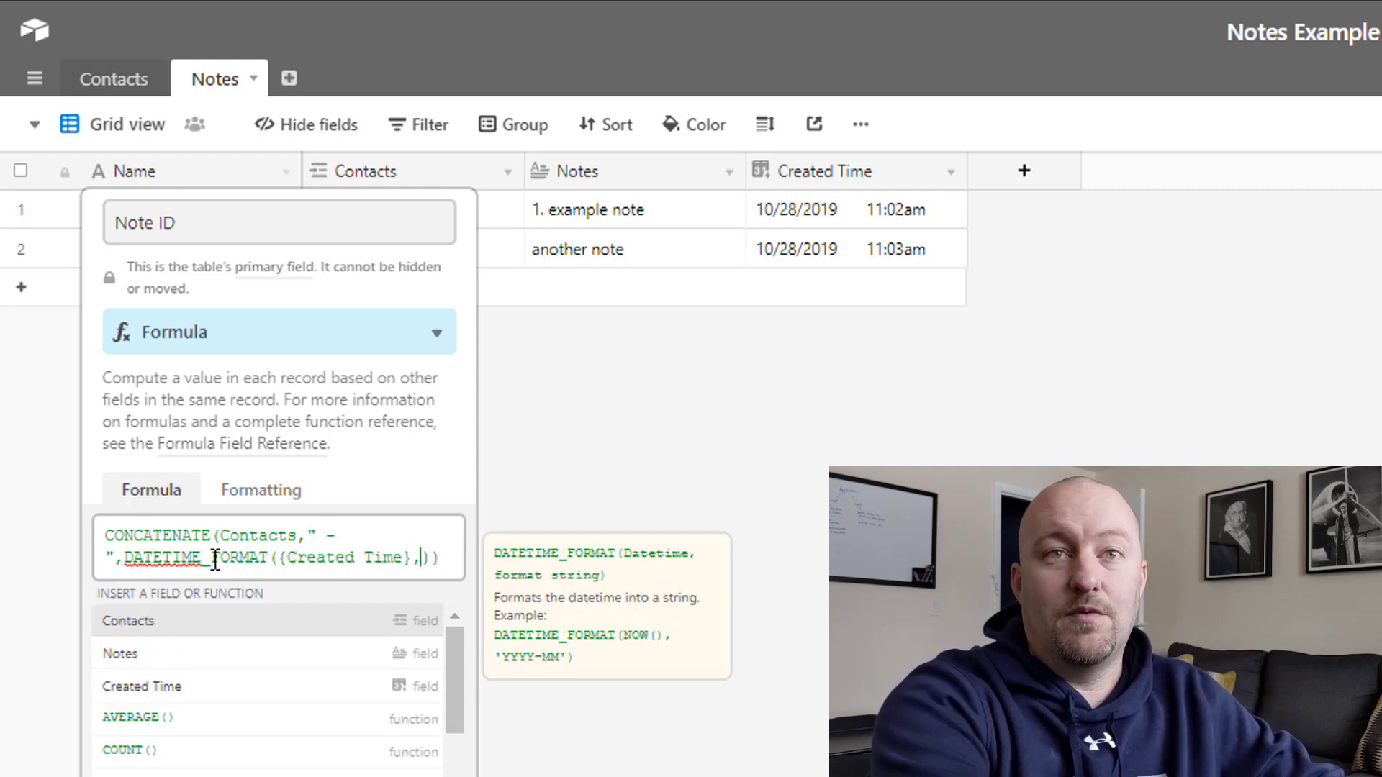
{"action": "type", "text": "'l"}
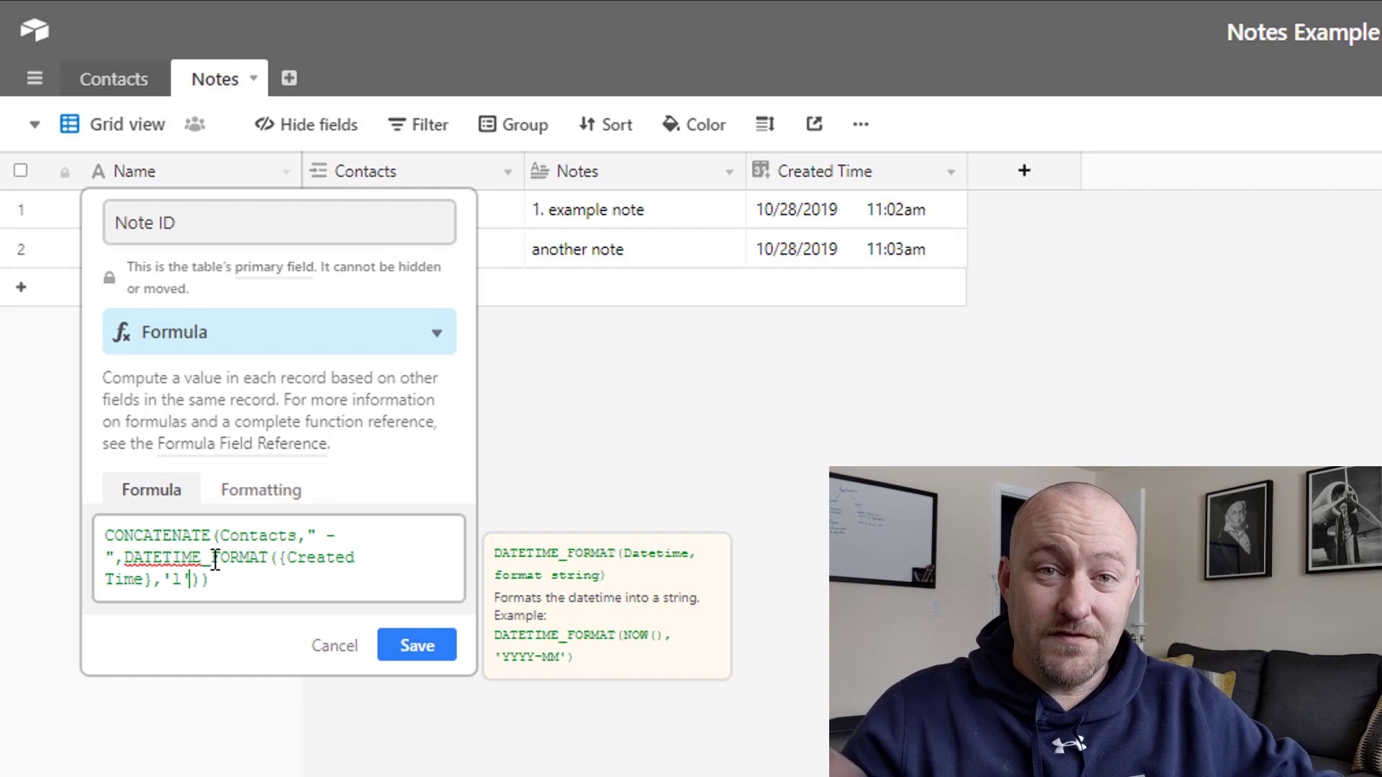
{"action": "key", "text": "Return"}
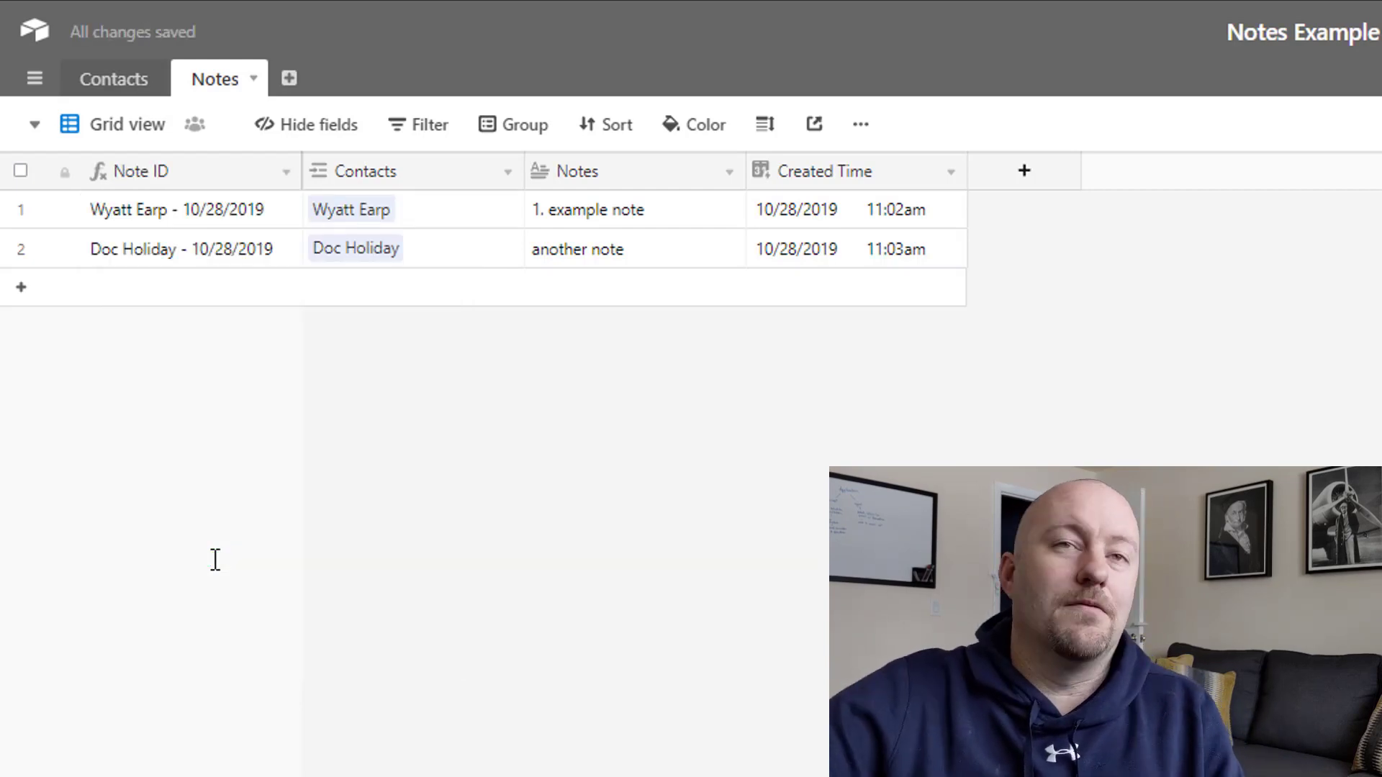
Compare the first note's generated ID with its linked contact and created time
{"action": "left_click", "coordinate": [147, 215]}
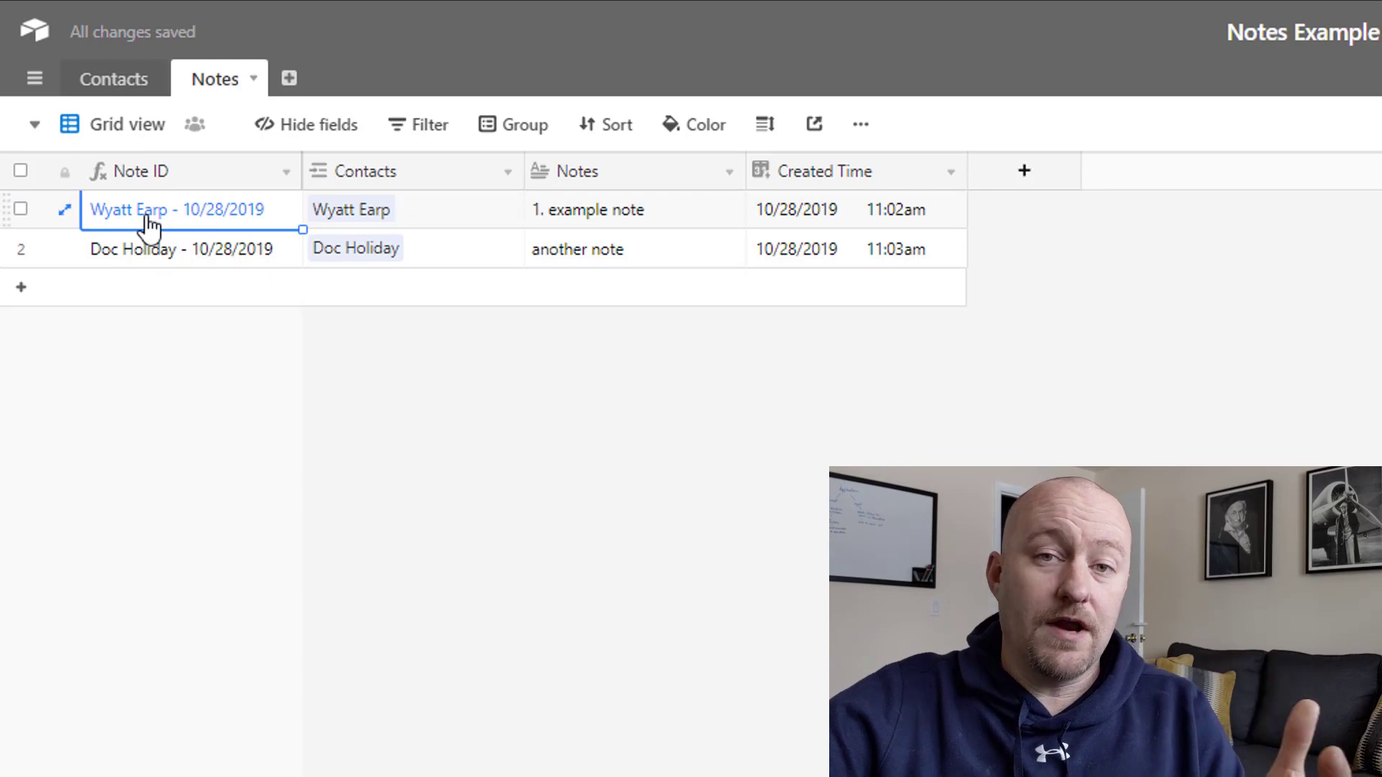
{"action": "left_click", "coordinate": [382, 213]}
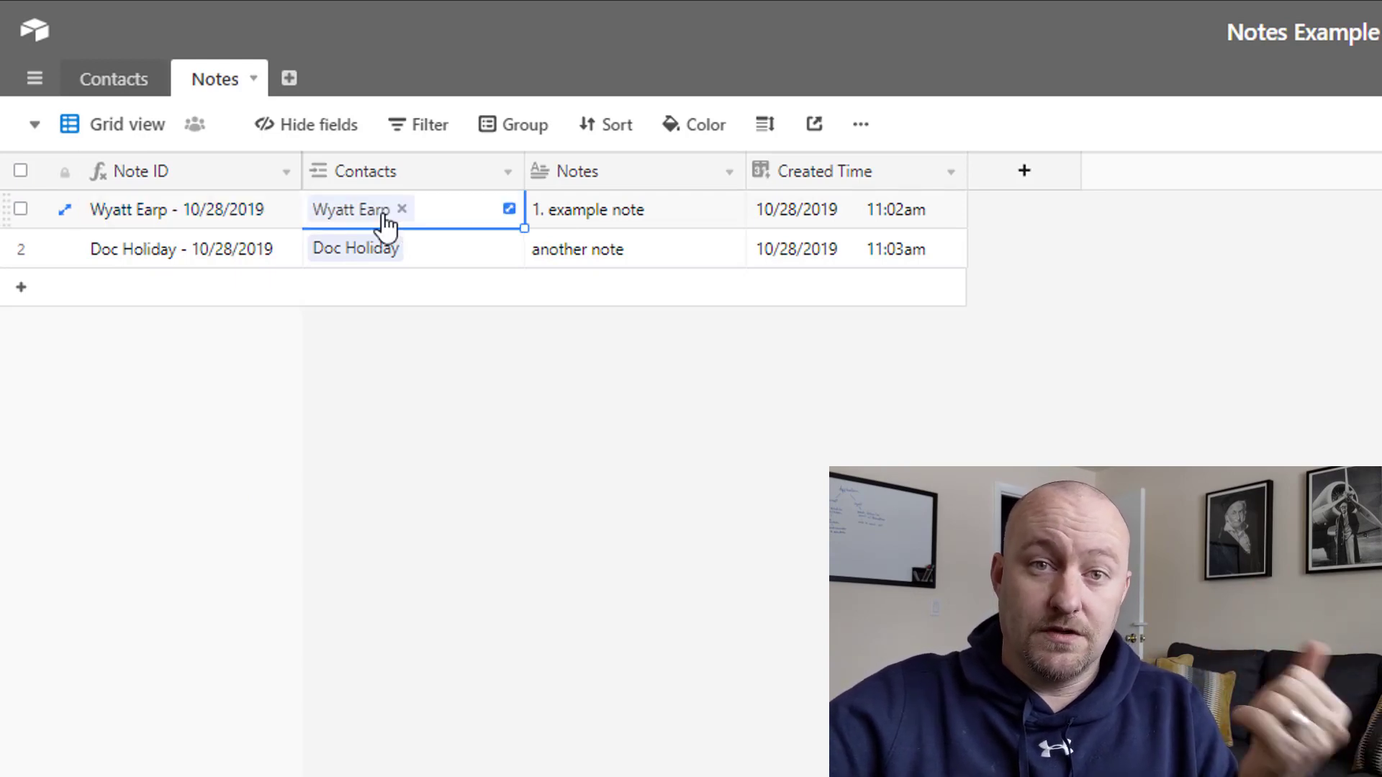
{"action": "left_click", "coordinate": [829, 214]}
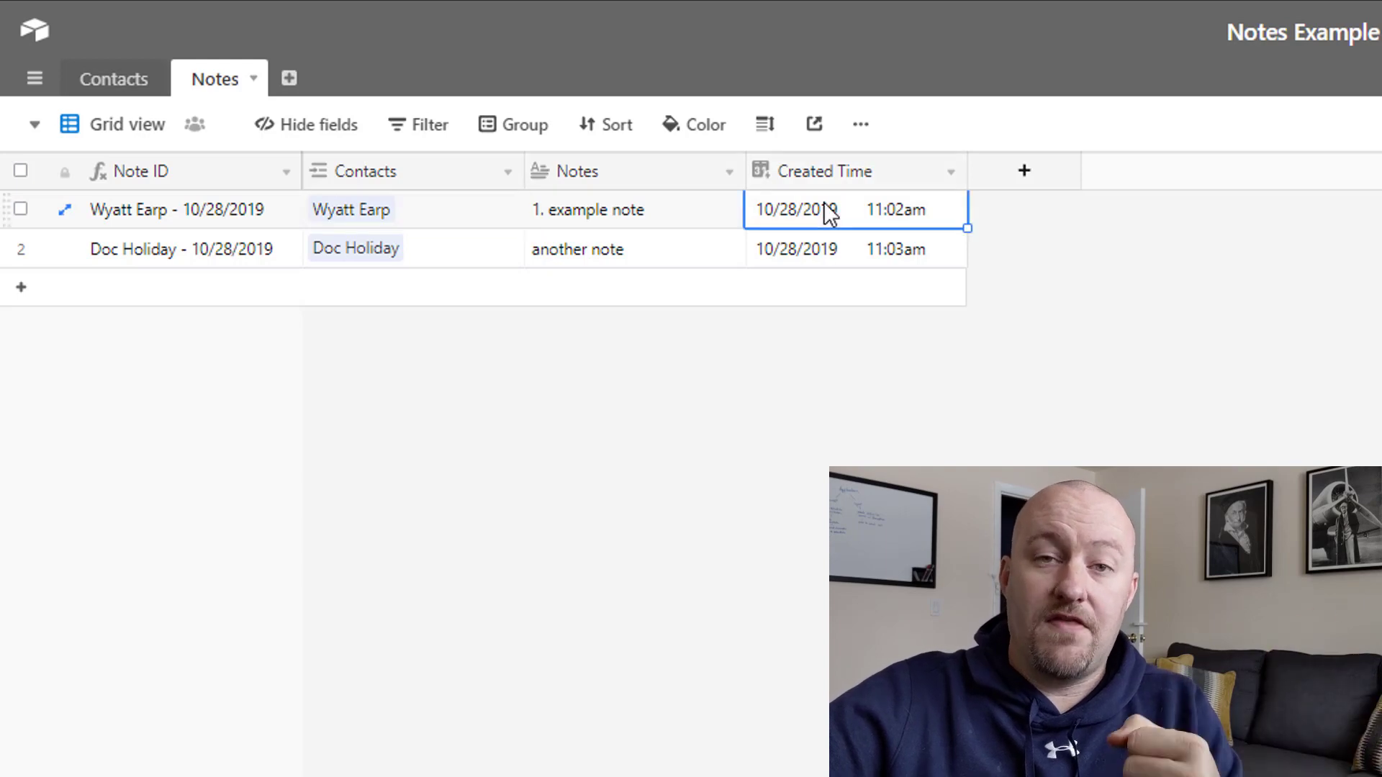
{"action": "left_click", "coordinate": [205, 219]}
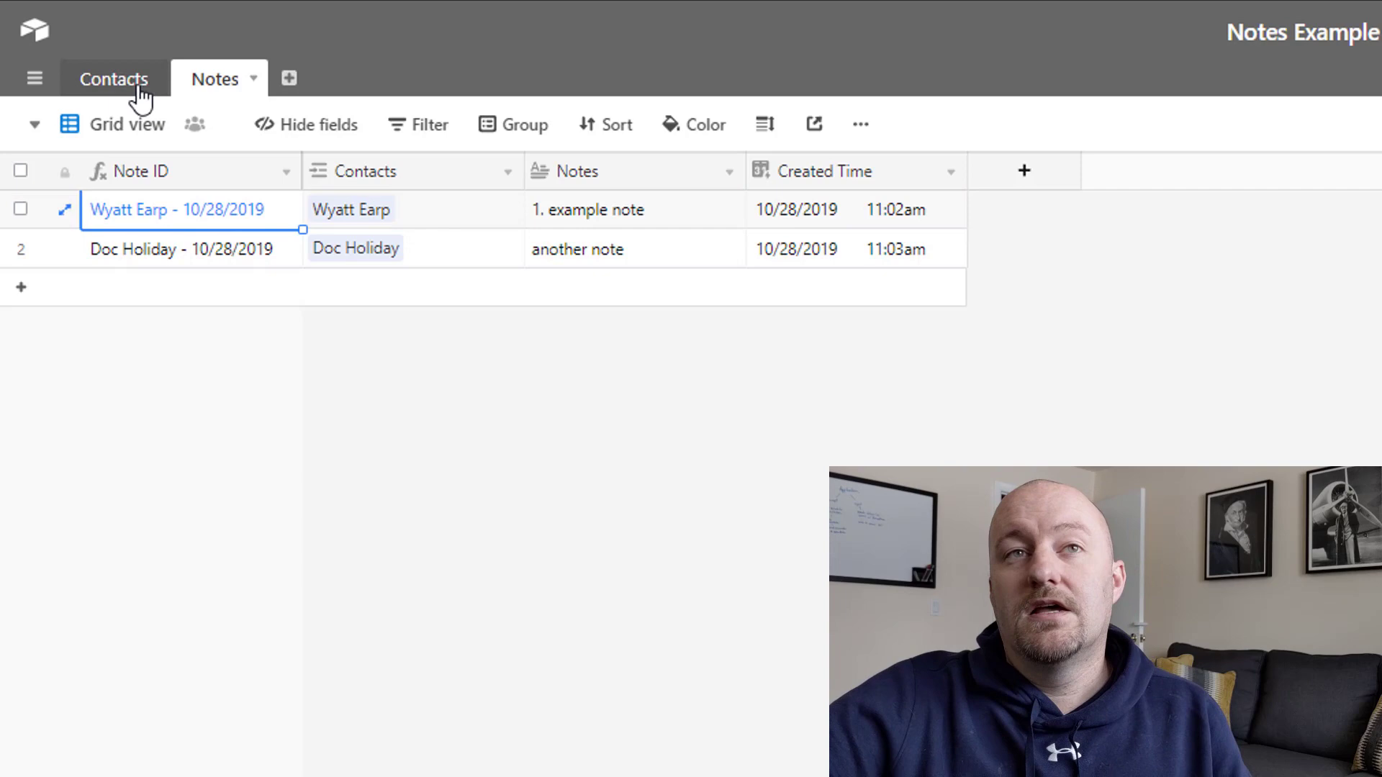
Add a text field named Last Note to the Contacts table
{"action": "left_click", "coordinate": [118, 99]}
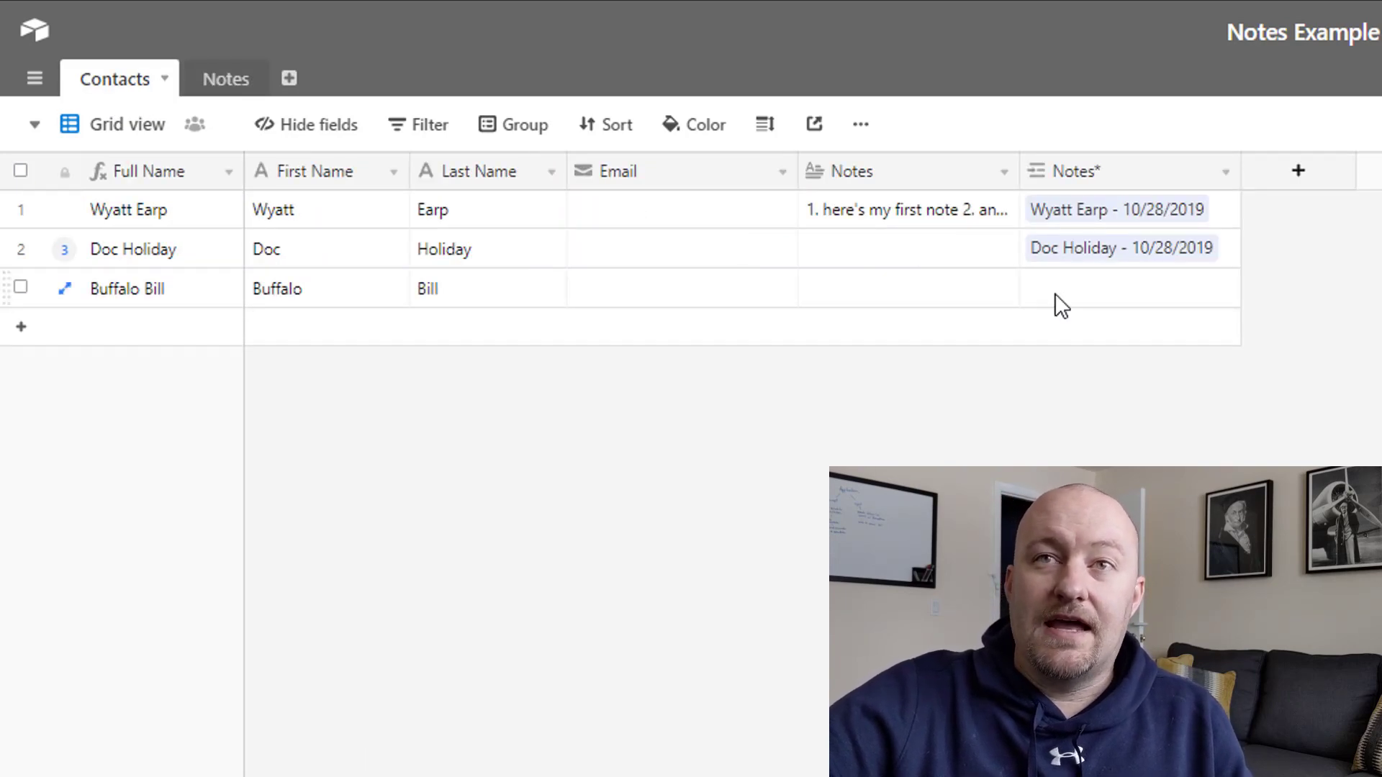
{"action": "left_click", "coordinate": [1300, 171]}
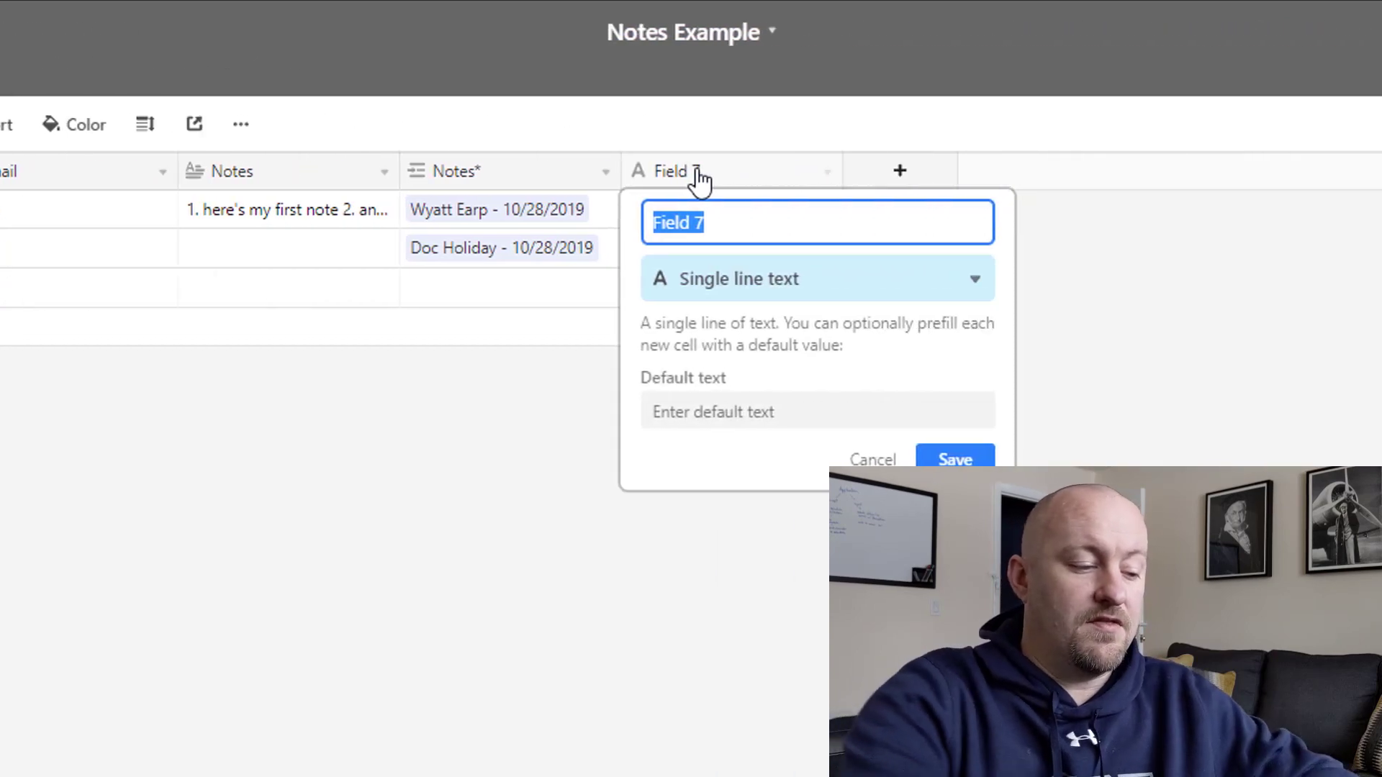
{"action": "type", "text": "Last Note"}
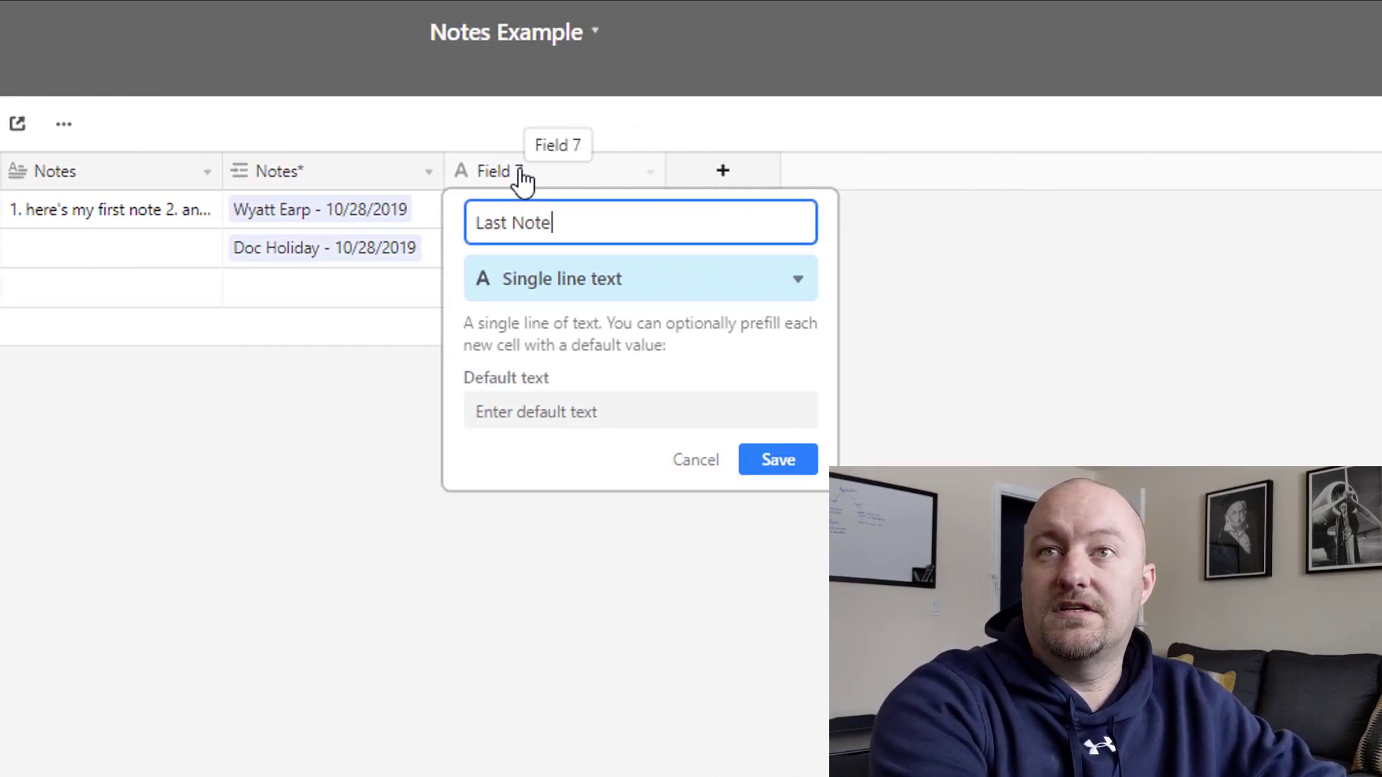
{"action": "key", "text": "Tab"}
{"action": "key", "text": "Tab"}
{"action": "key", "text": "Tab"}
{"action": "key", "text": "Return"}
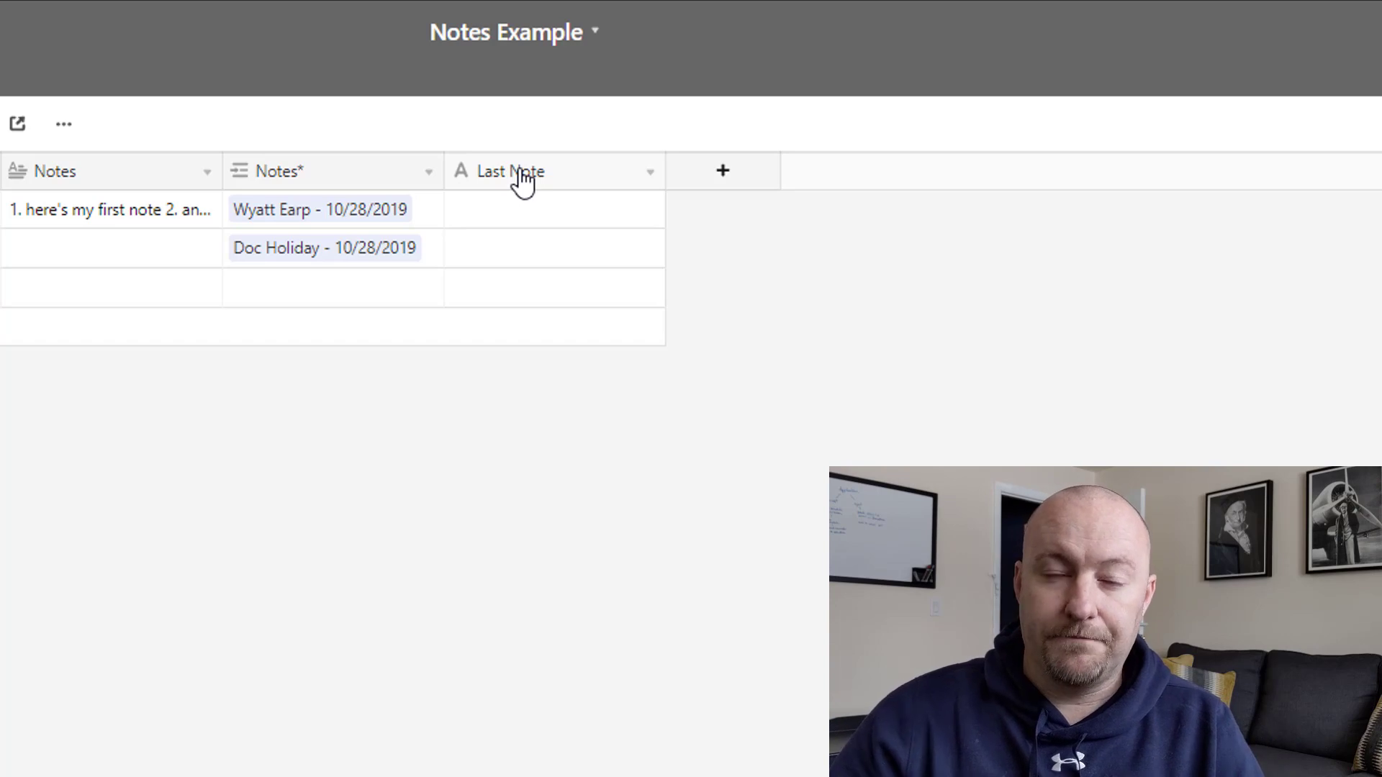
Add a second text field named Days since
{"action": "left_click", "coordinate": [728, 177]}
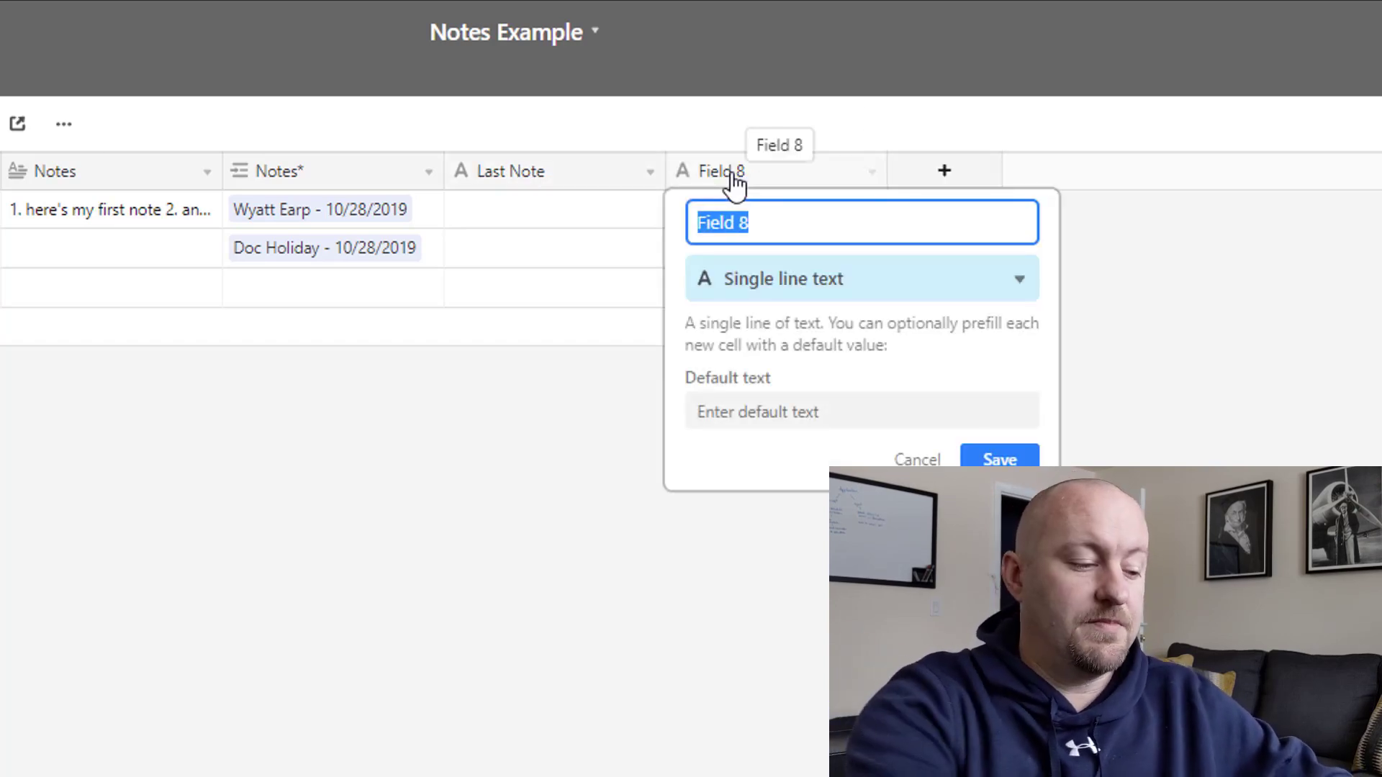
{"action": "type", "text": "Days since"}
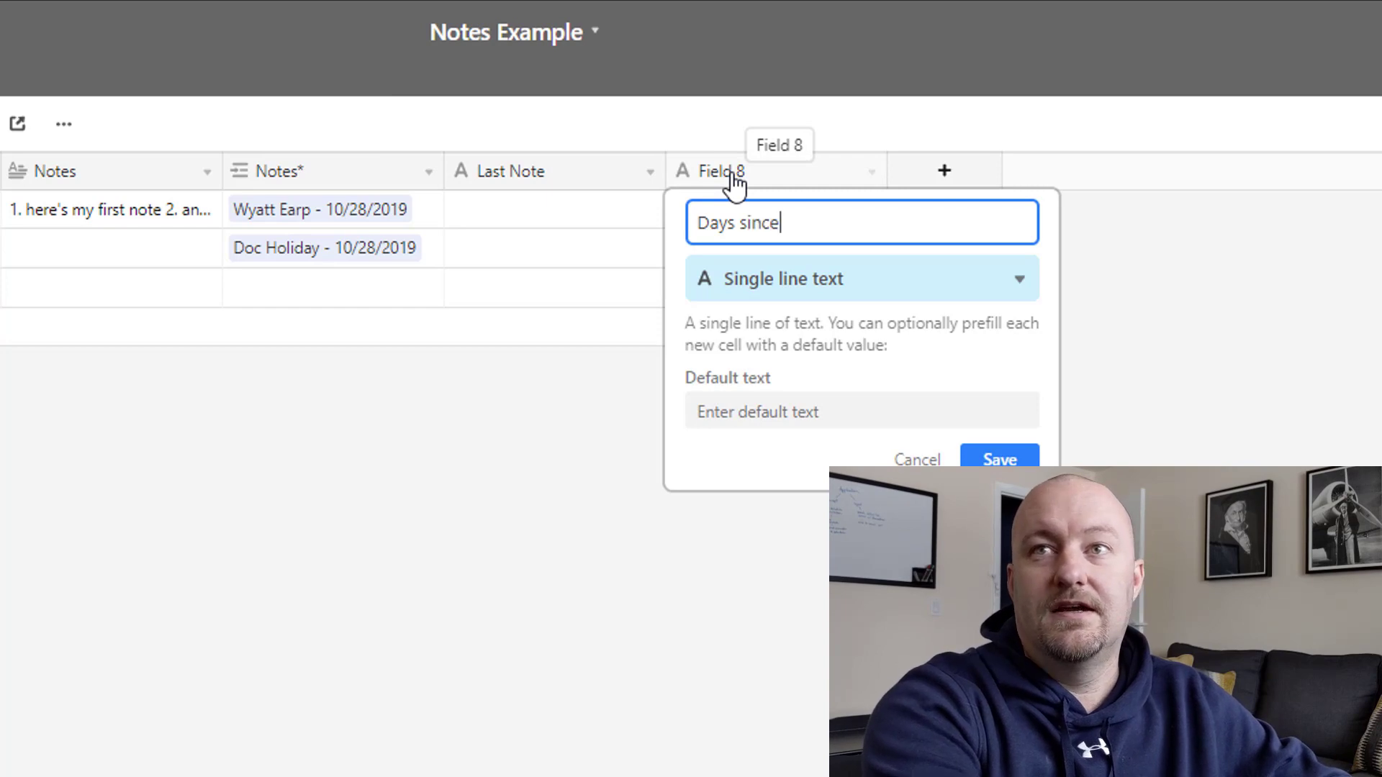
{"action": "key", "text": "Return"}
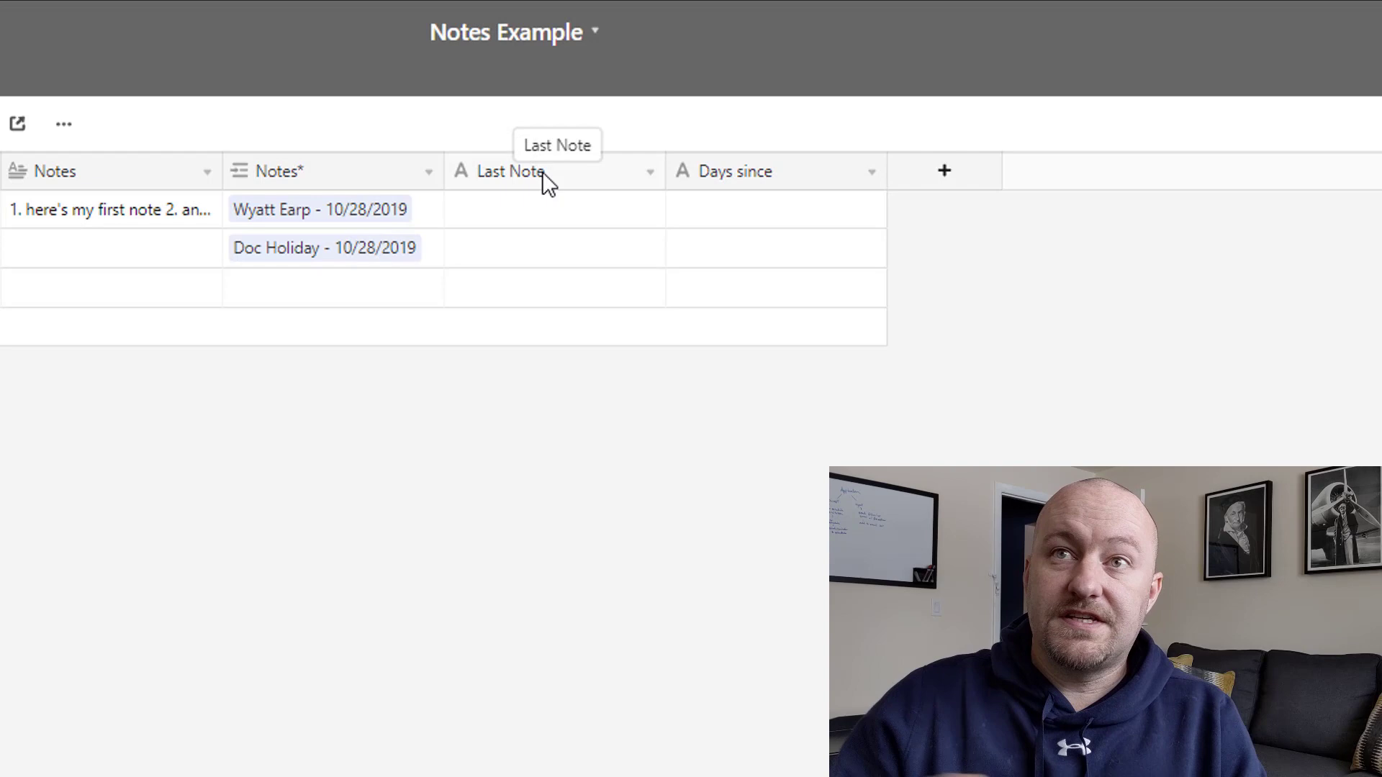
{"action": "double_click", "coordinate": [542, 171]}
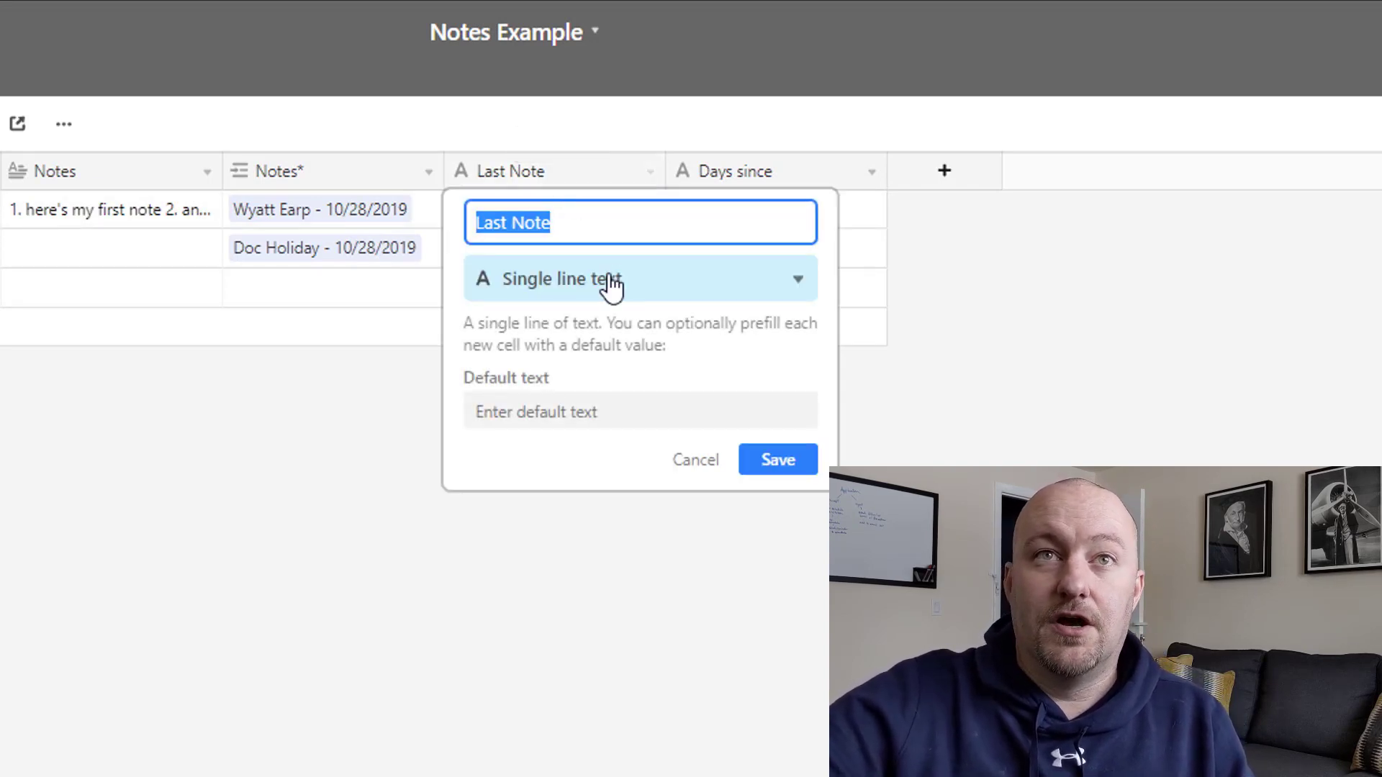
{"action": "key", "text": "Escape"}
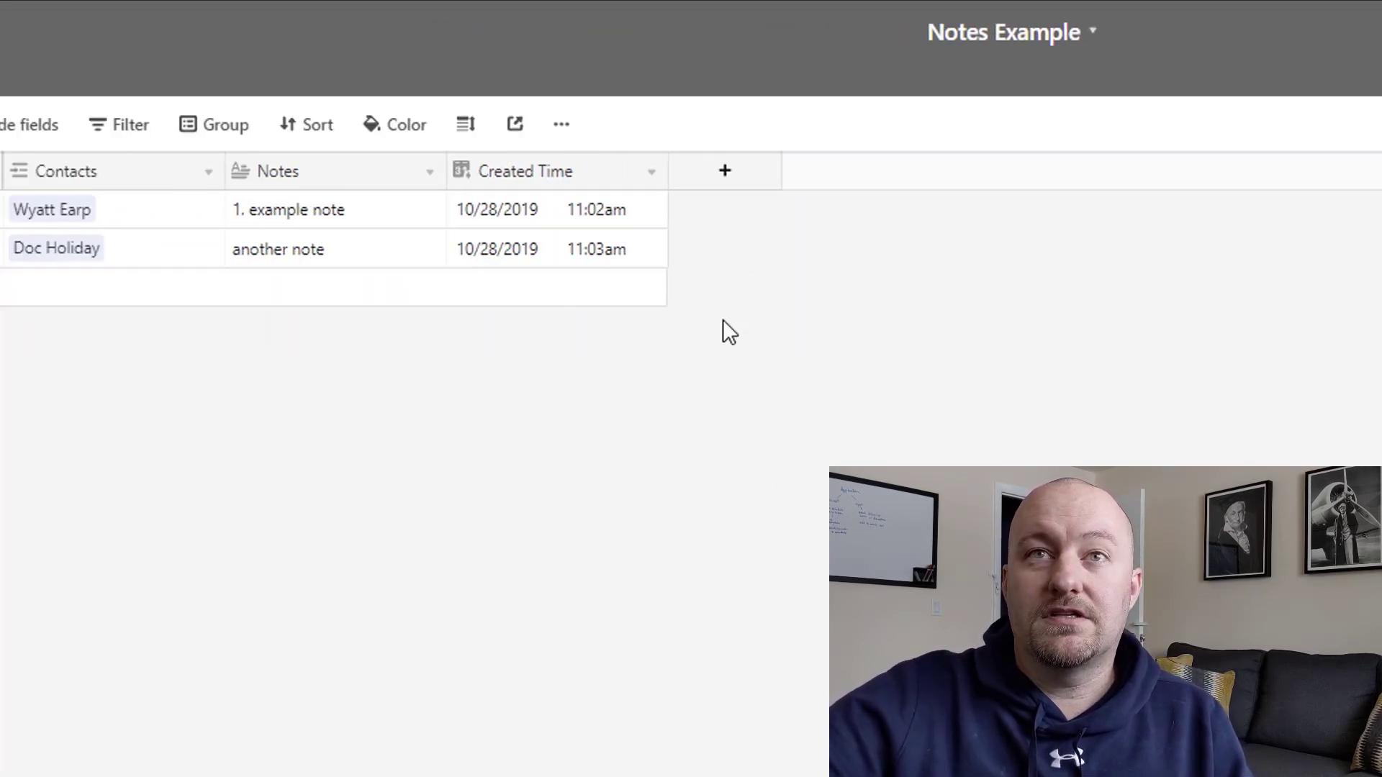
Make Last Note a Rollup of the linked Notes' Created Time using MAX(values), with time included
{"action": "left_click", "coordinate": [117, 83]}
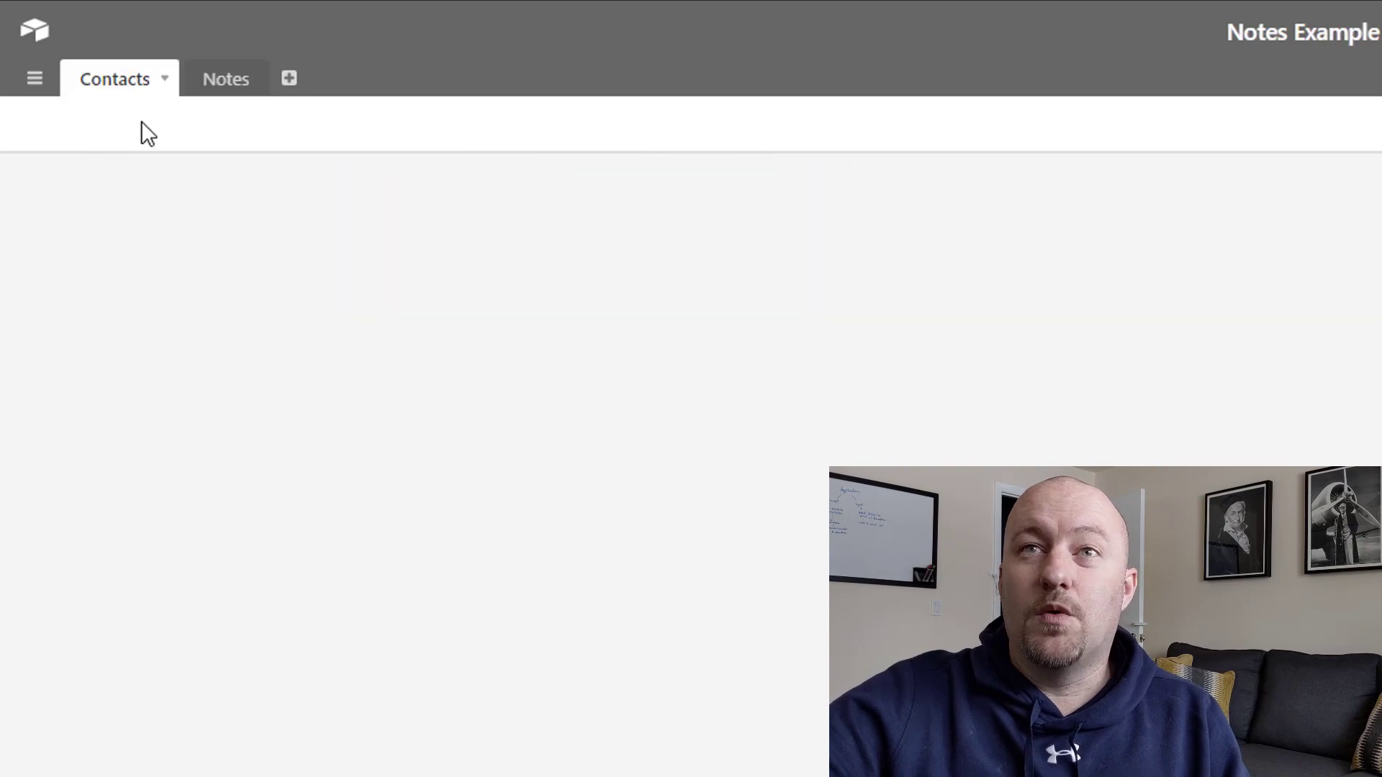
{"action": "double_click", "coordinate": [1278, 172]}
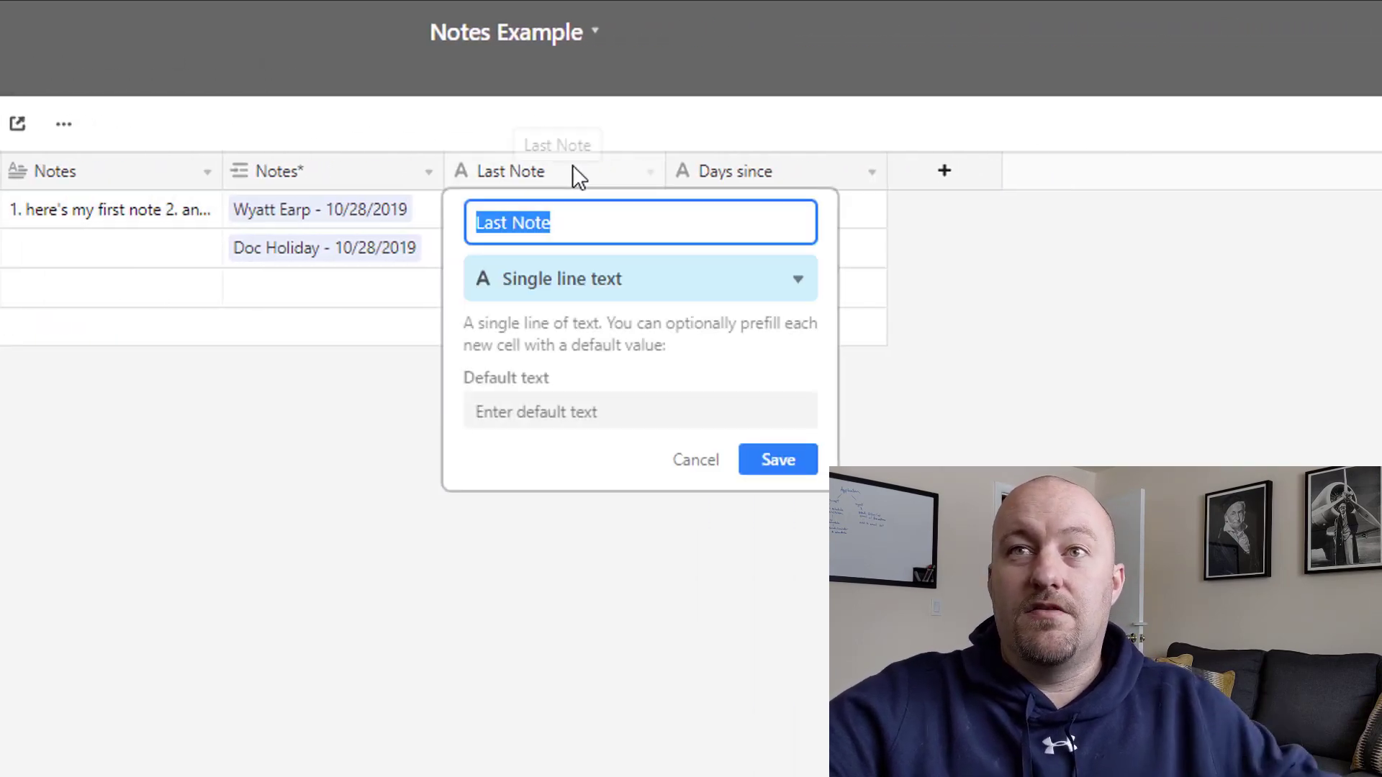
{"action": "left_click", "coordinate": [574, 291]}
{"action": "type", "text": "rol"}
{"action": "left_click", "coordinate": [571, 332]}
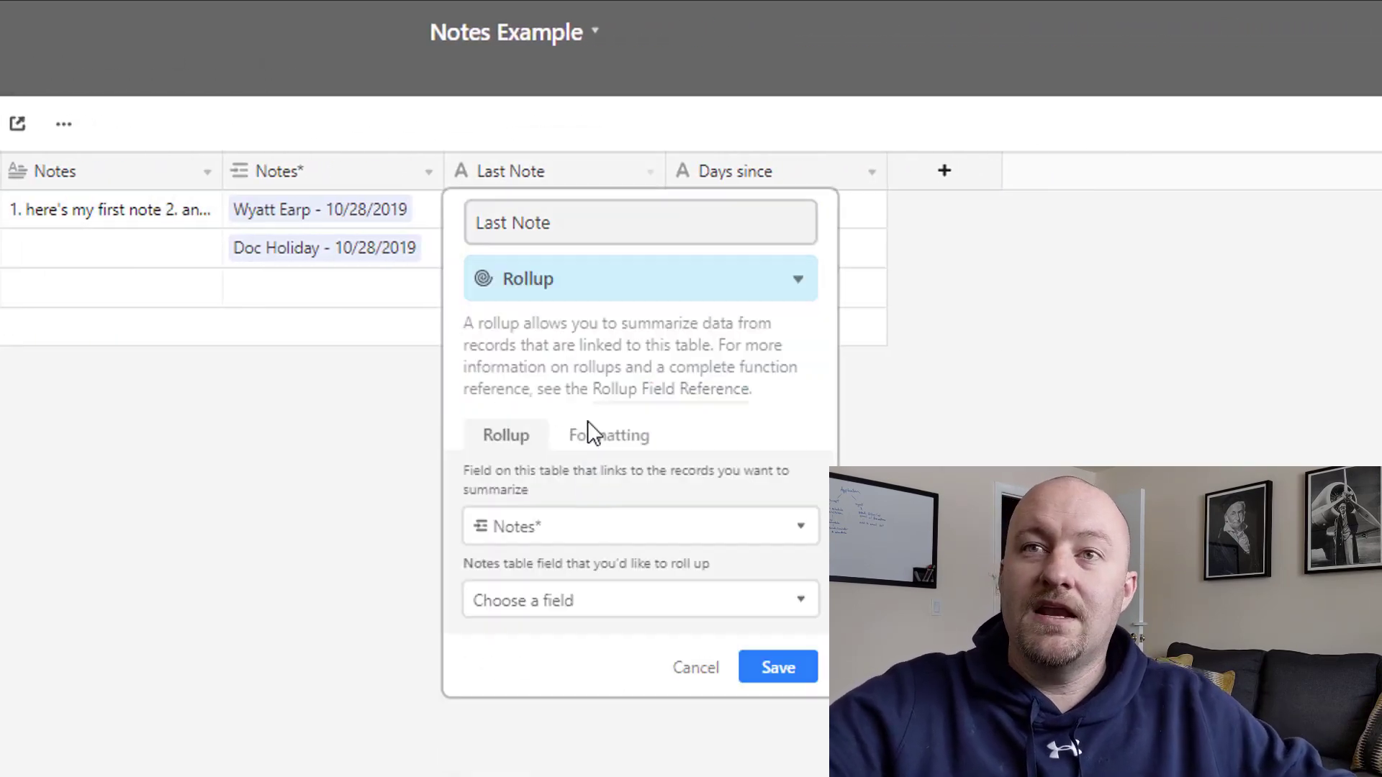
{"action": "left_click", "coordinate": [503, 610]}
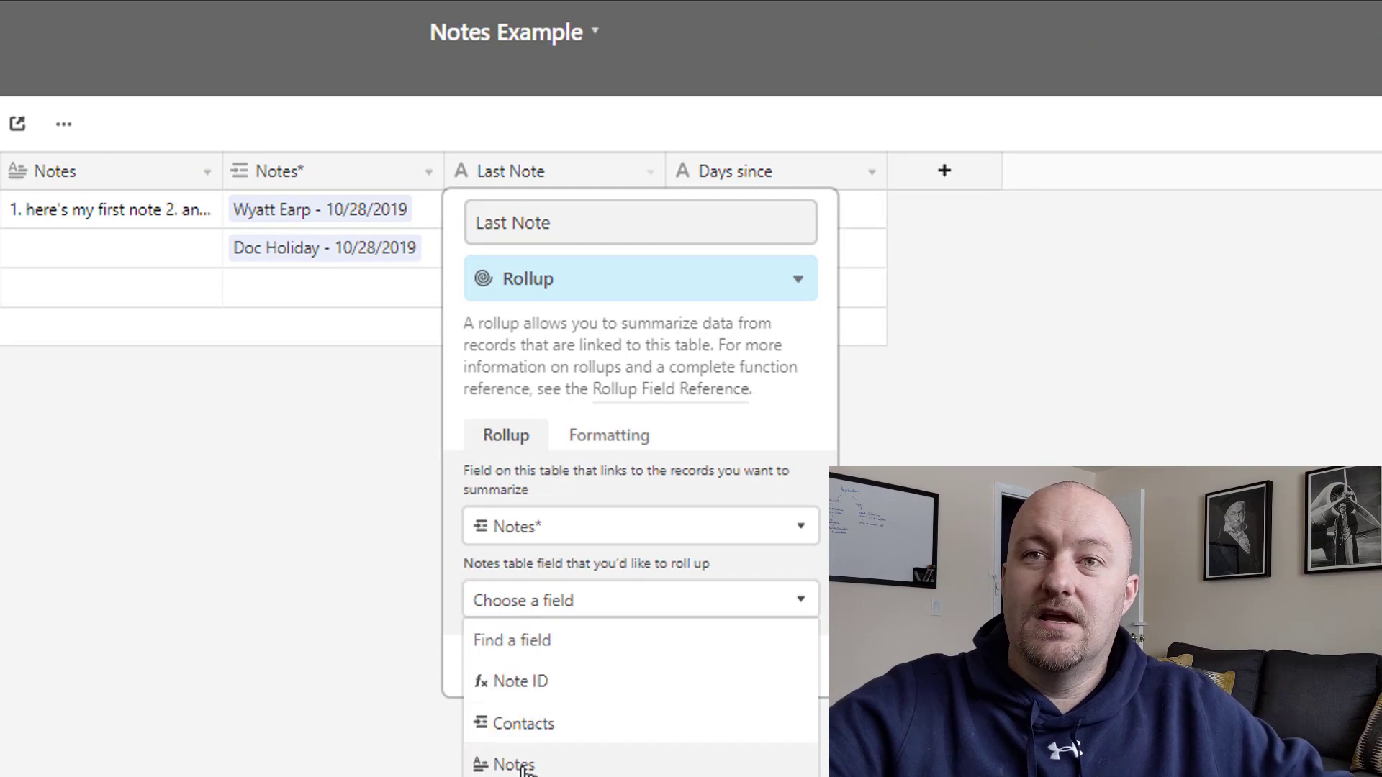
{"action": "left_click", "coordinate": [526, 702]}
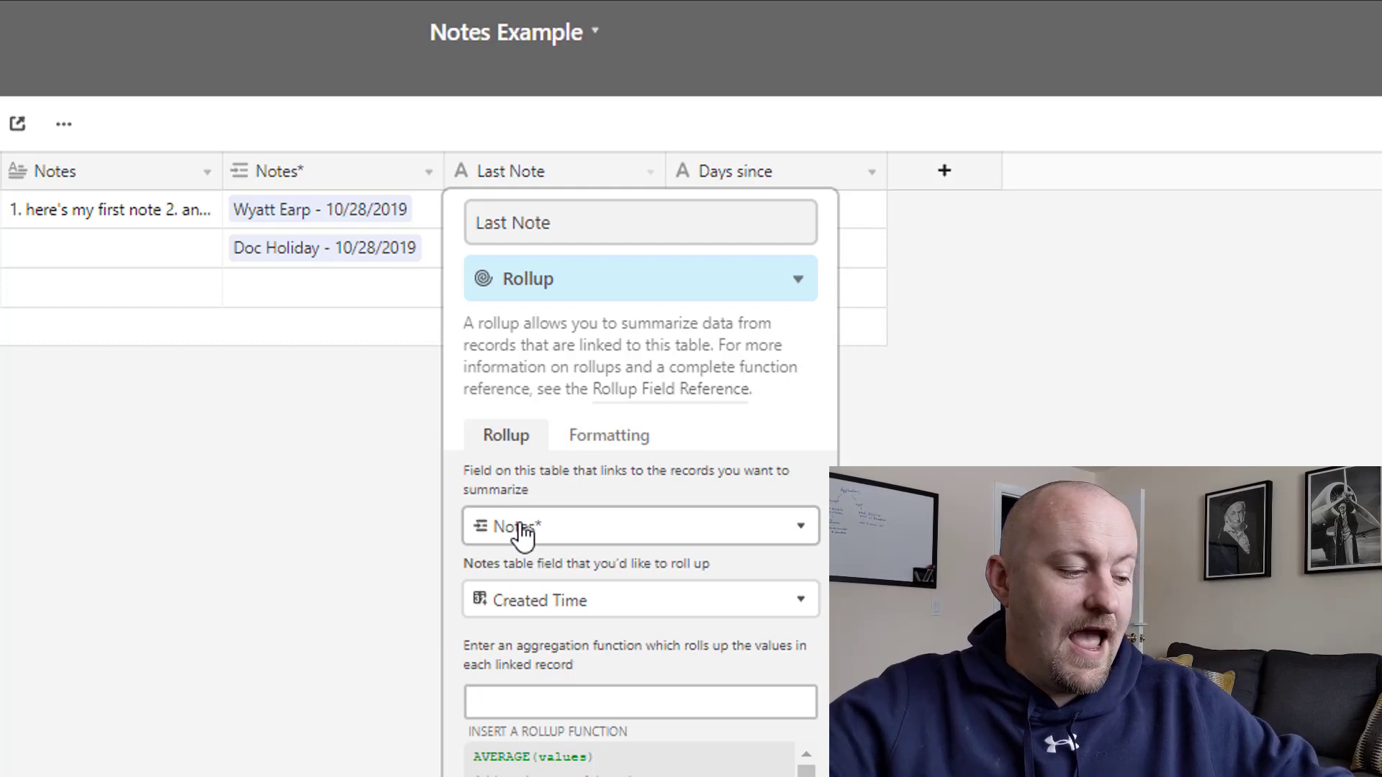
{"action": "type", "text": "MAX(values"}
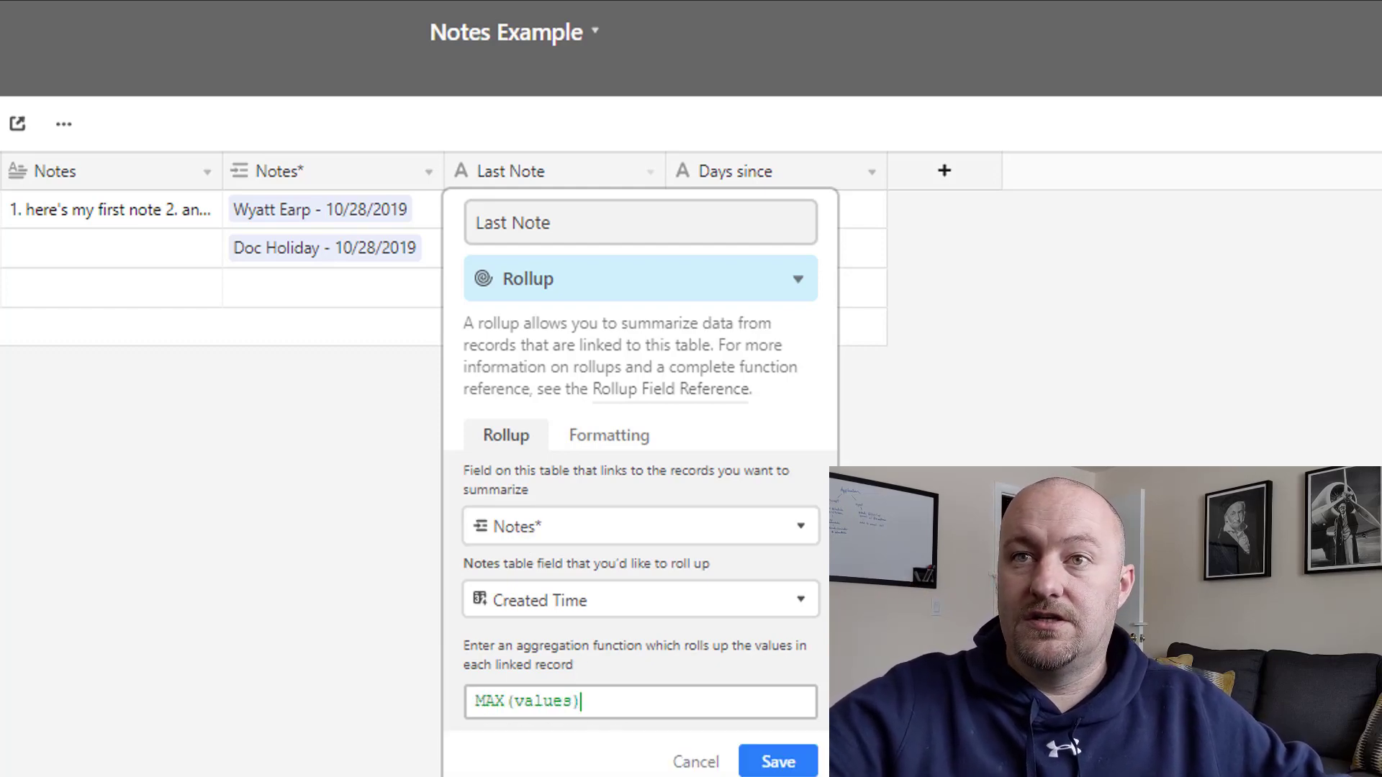
{"action": "key", "text": "Return"}
{"action": "left_click", "coordinate": [608, 435]}
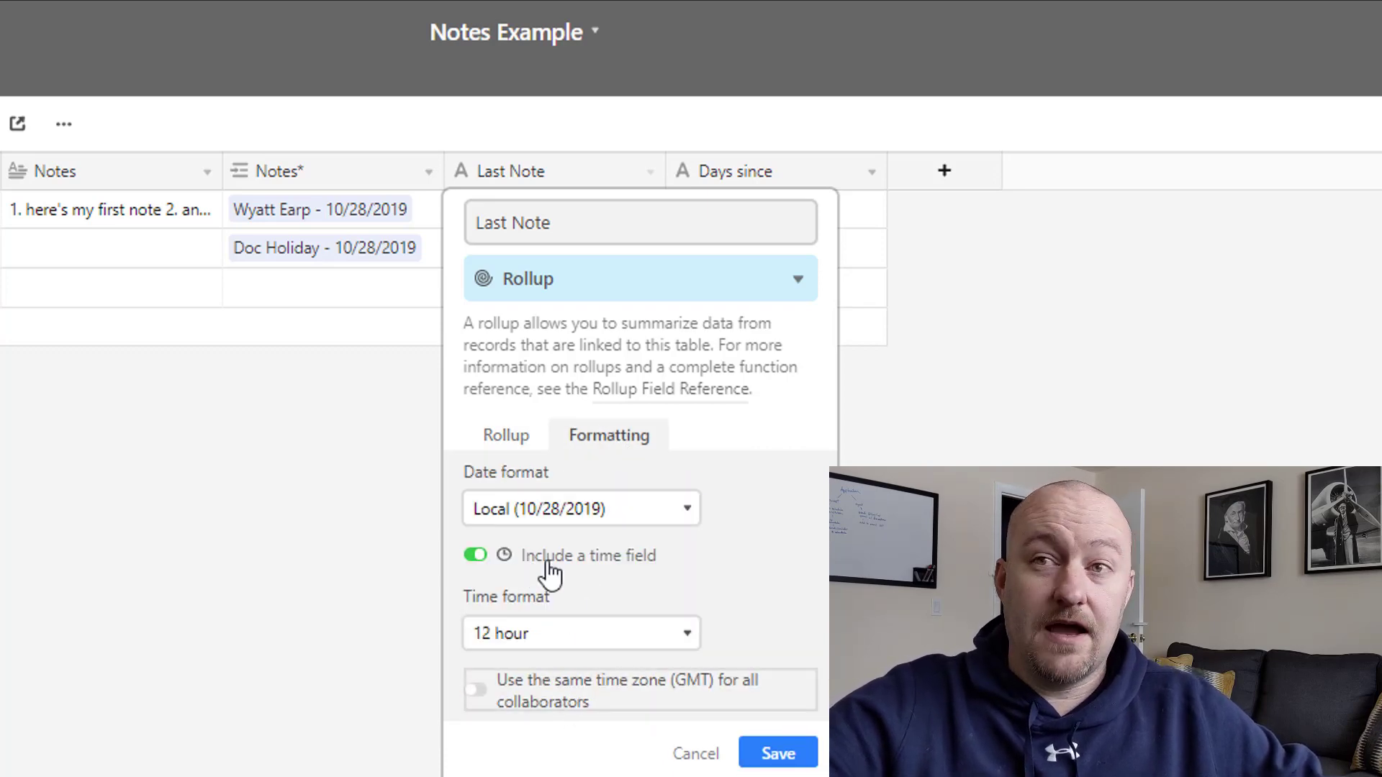
{"action": "left_click", "coordinate": [789, 756]}
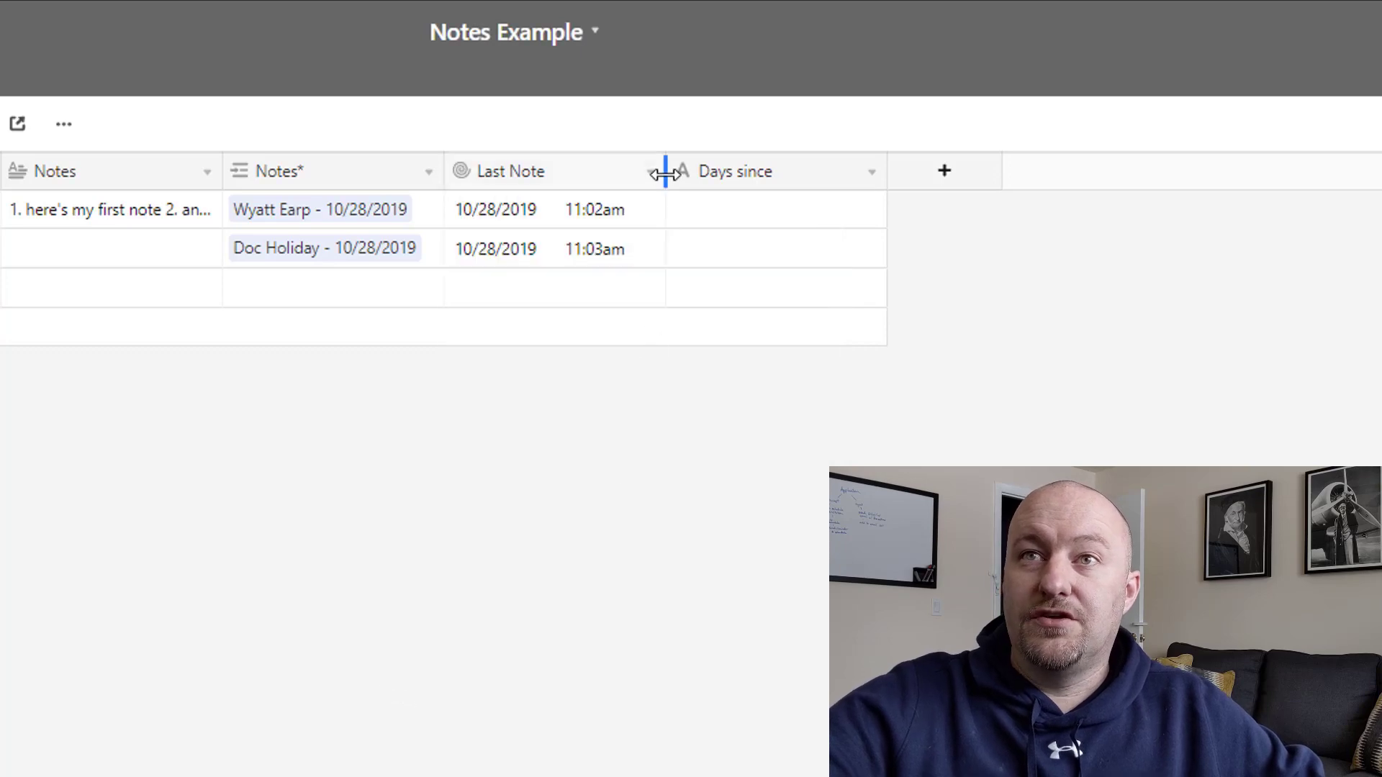
Widen the Last Note column and inspect Wyatt Earp's Last Note value
{"action": "left_click_drag", "start_coordinate": [666, 173], "coordinate": [677, 173]}
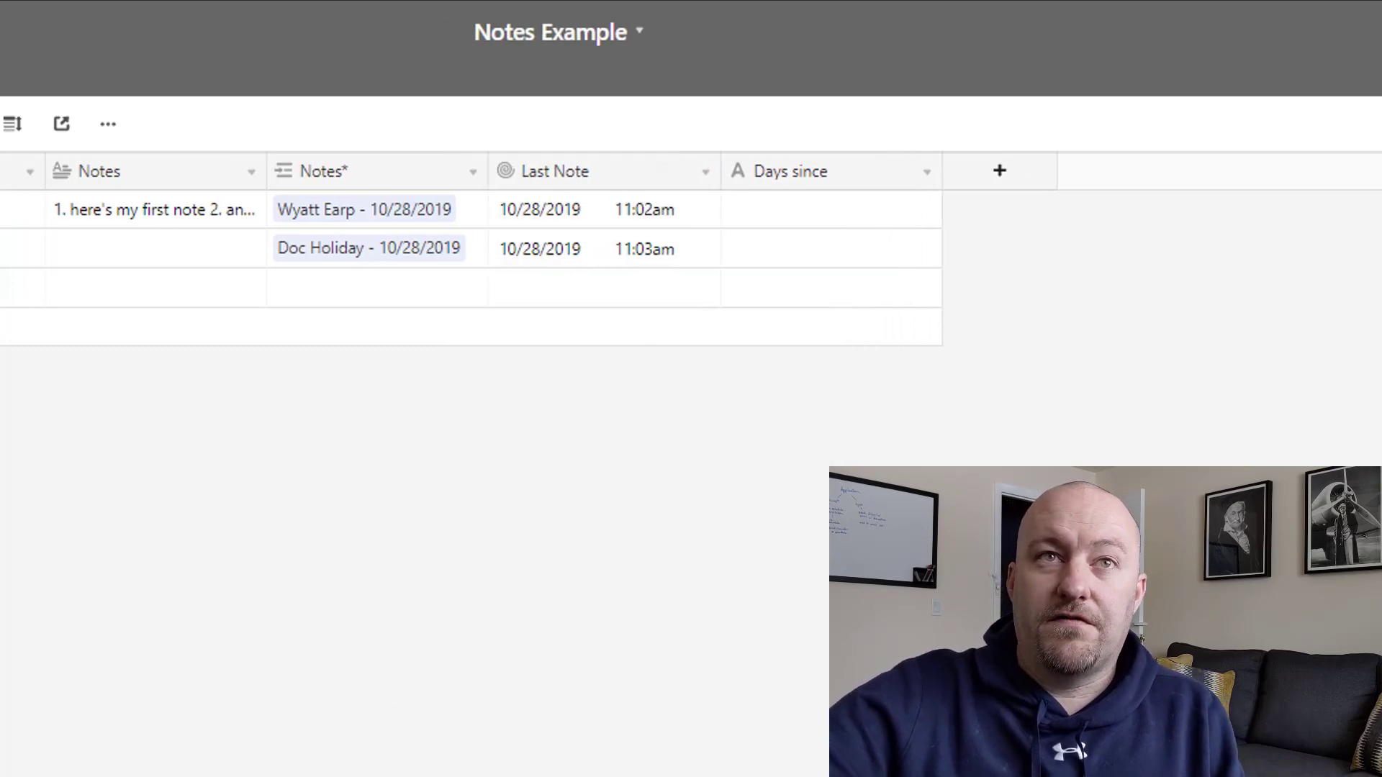
{"action": "left_click", "coordinate": [36, 81]}
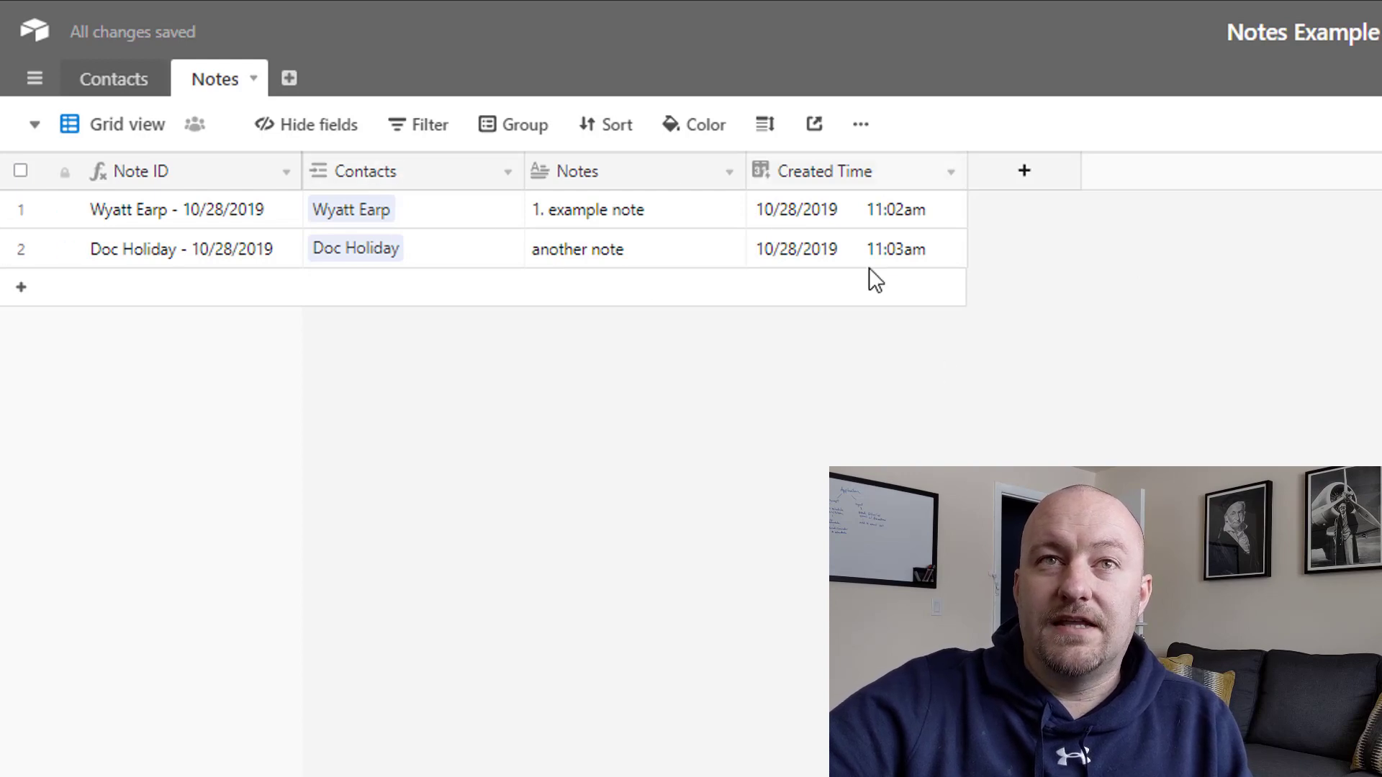
{"action": "left_click", "coordinate": [124, 84]}
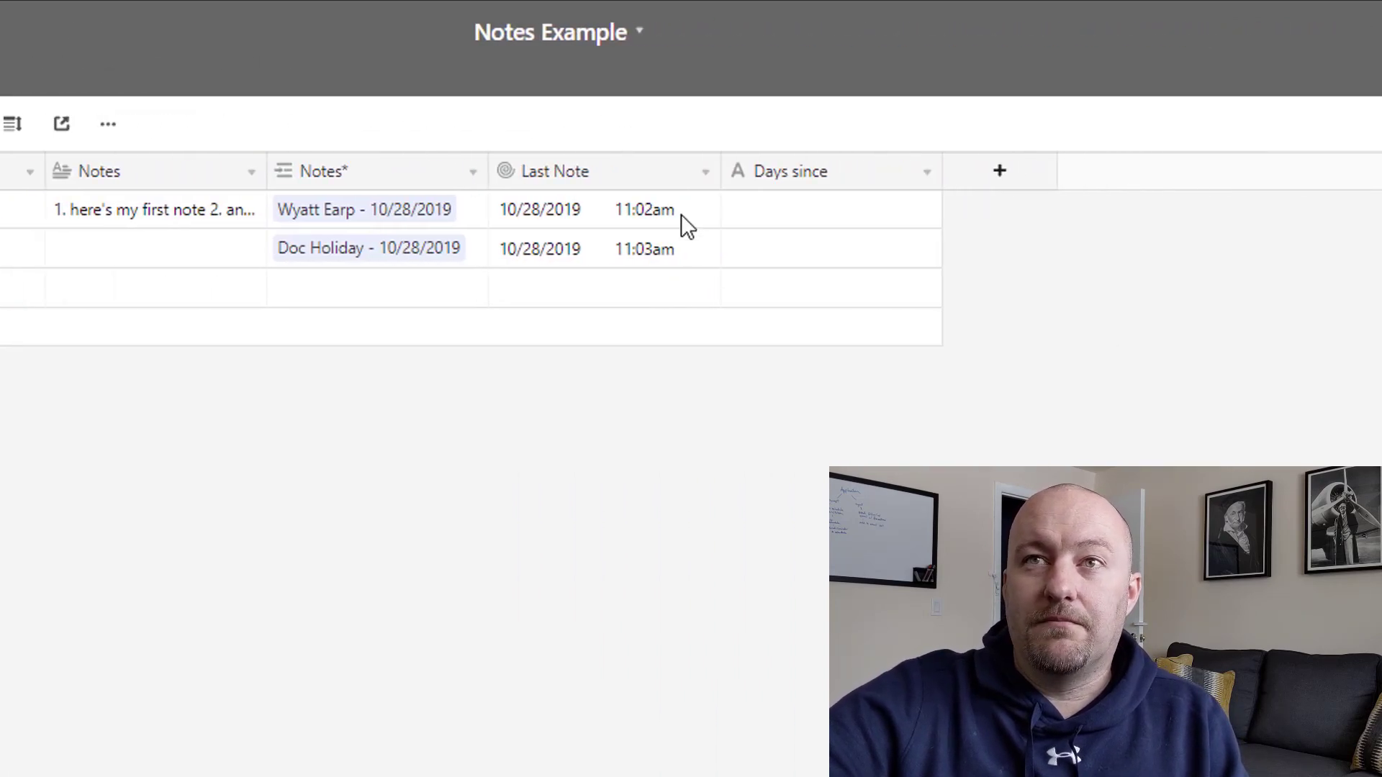
{"action": "left_click", "coordinate": [624, 215]}
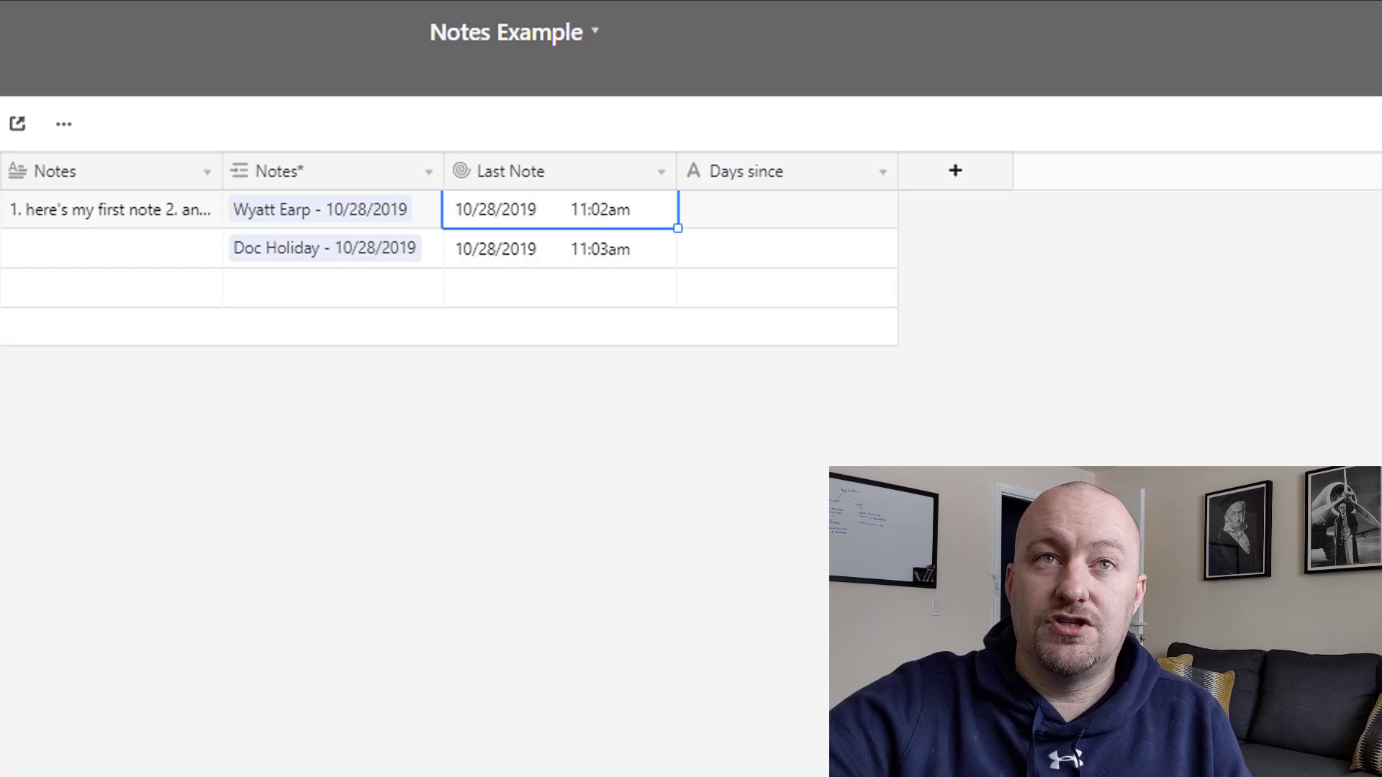
In the Notes table, add a note linked to Wyatt Earp with the text 'second note'
{"action": "left_click", "coordinate": [162, 85]}
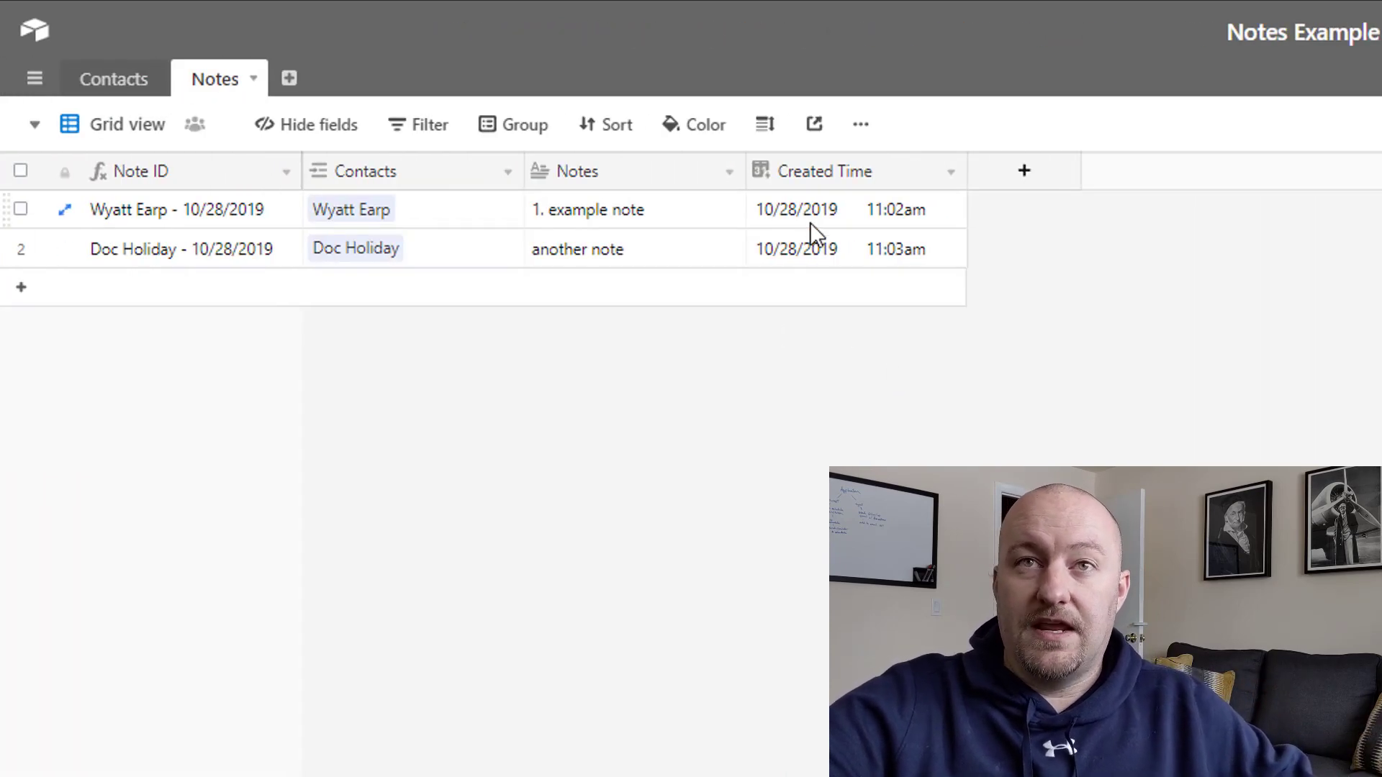
{"action": "left_click", "coordinate": [770, 291]}
{"action": "left_click", "coordinate": [368, 292]}
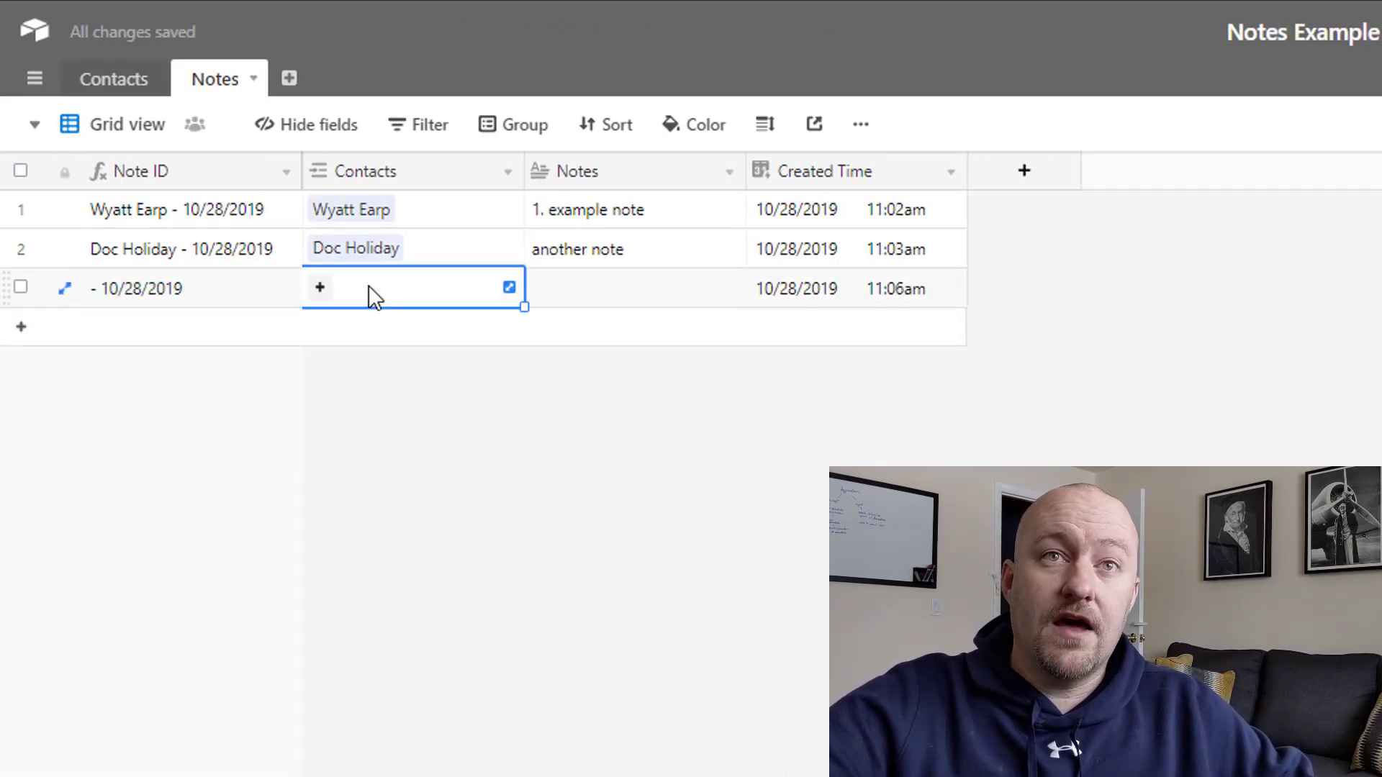
{"action": "left_click", "coordinate": [320, 287]}
{"action": "left_click", "coordinate": [216, 175]}
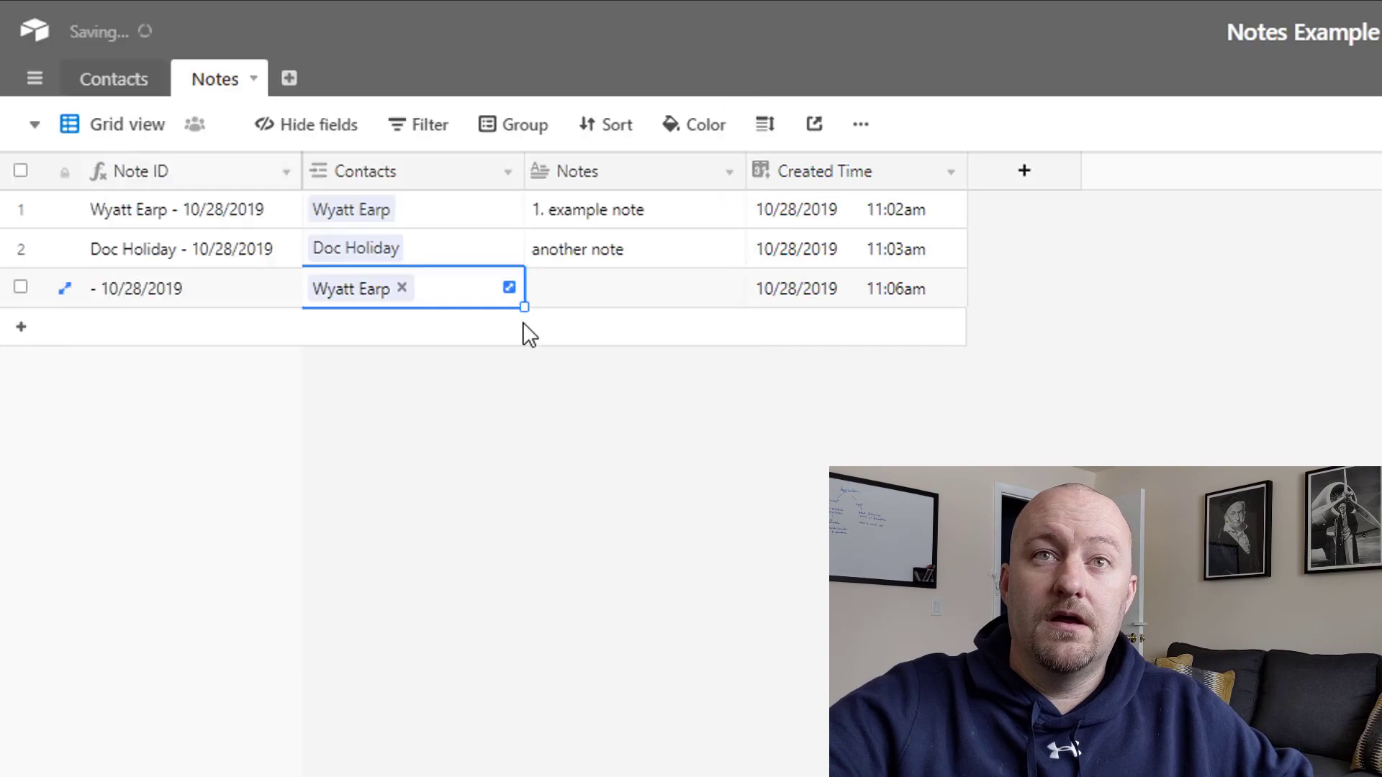
{"action": "left_click", "coordinate": [563, 281]}
{"action": "type", "text": "second"}
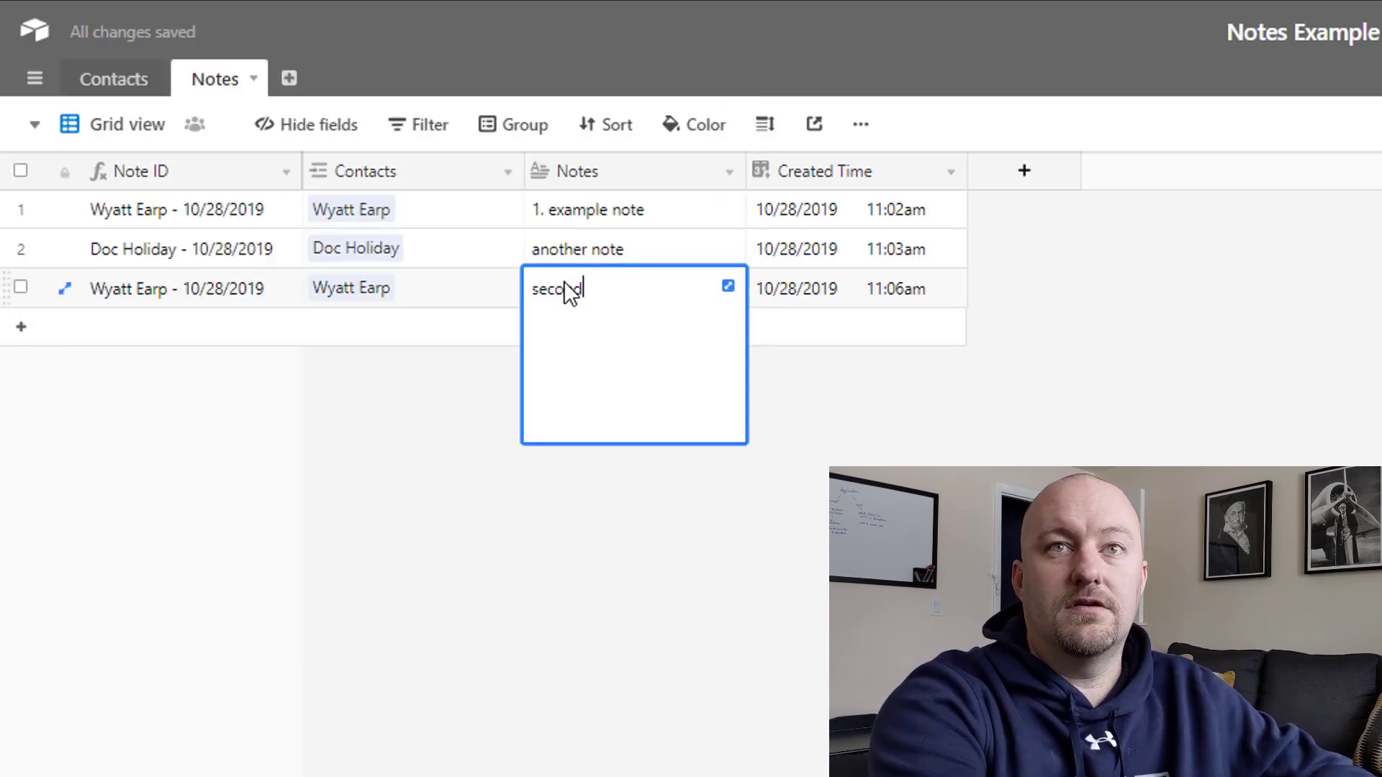
{"action": "type", "text": " note"}
{"action": "key", "text": "Tab"}
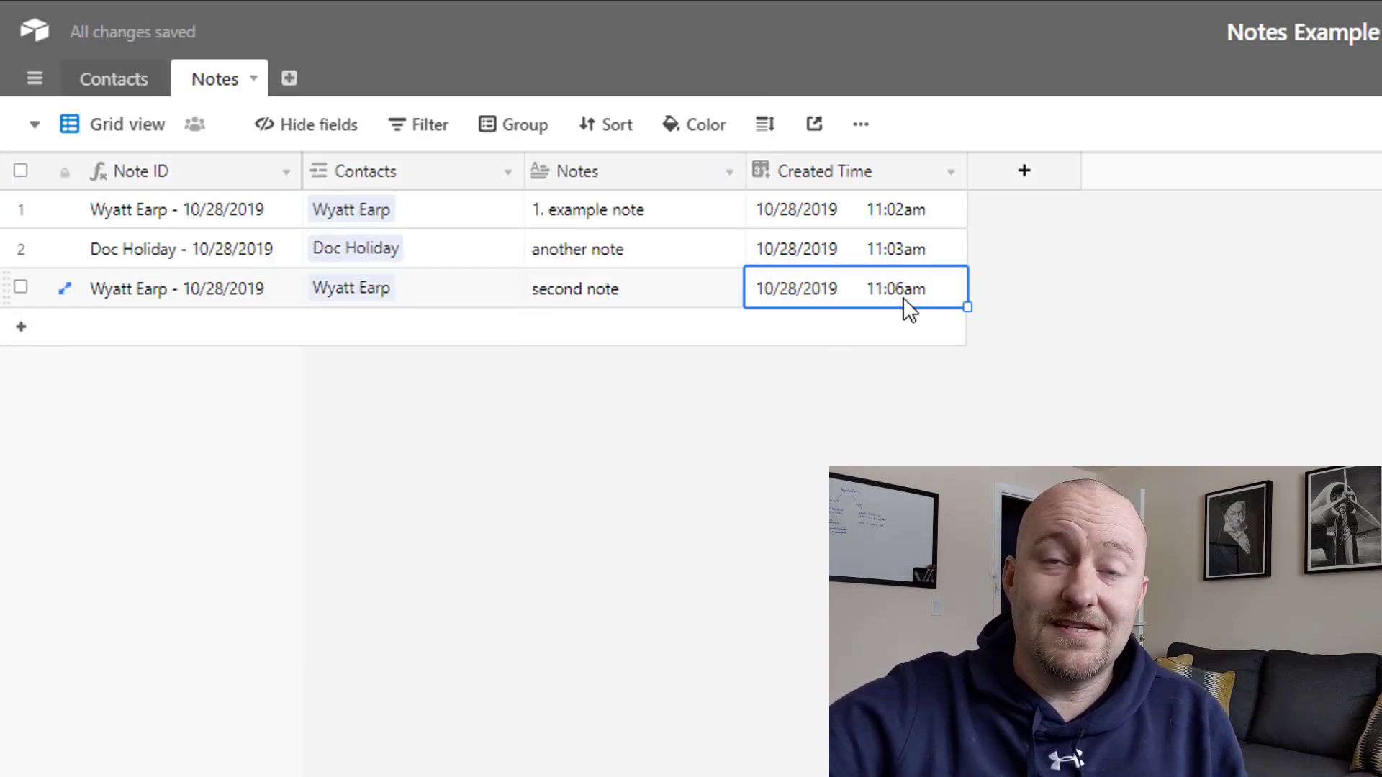
Confirm Wyatt Earp's Last Note updated to 10/28/2019 11:06am, then open the Days since field settings
{"action": "left_click", "coordinate": [115, 72]}
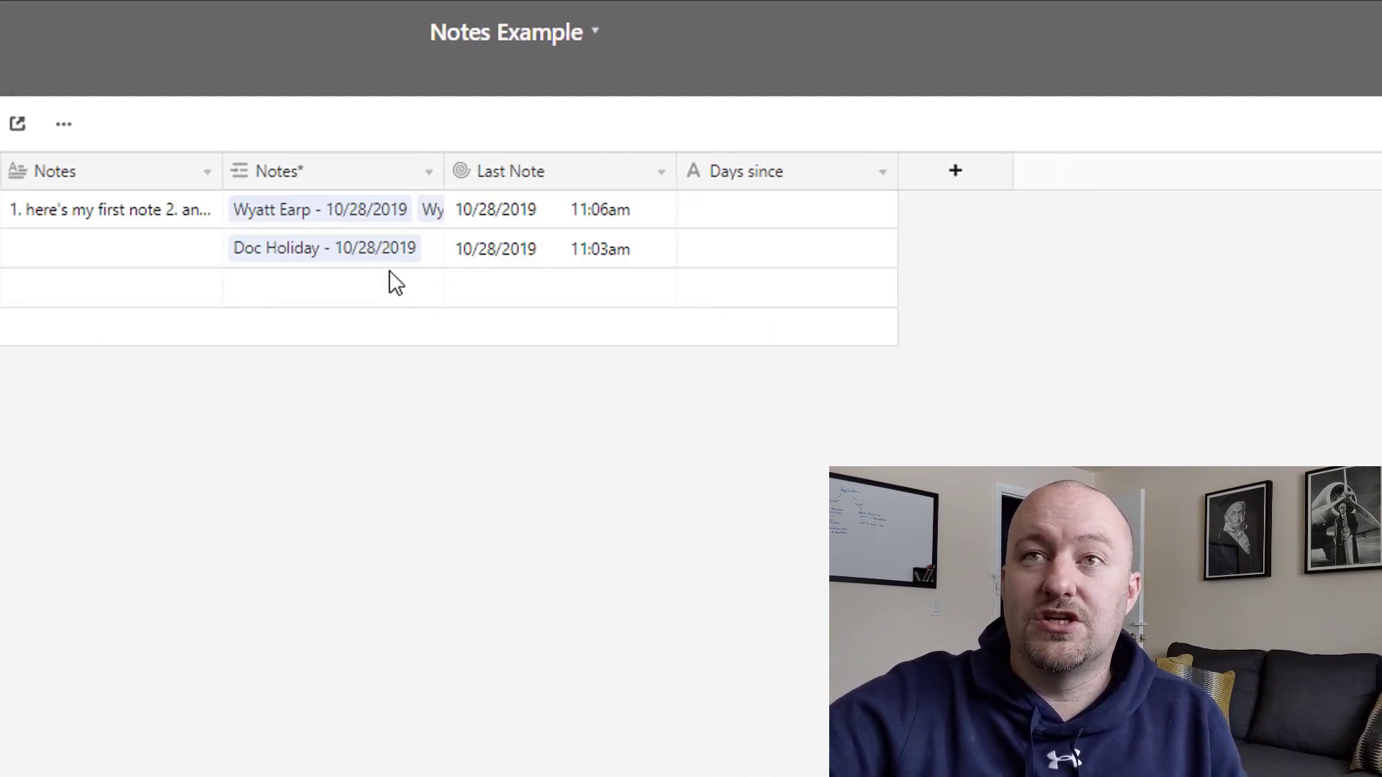
{"action": "left_click", "coordinate": [598, 218]}
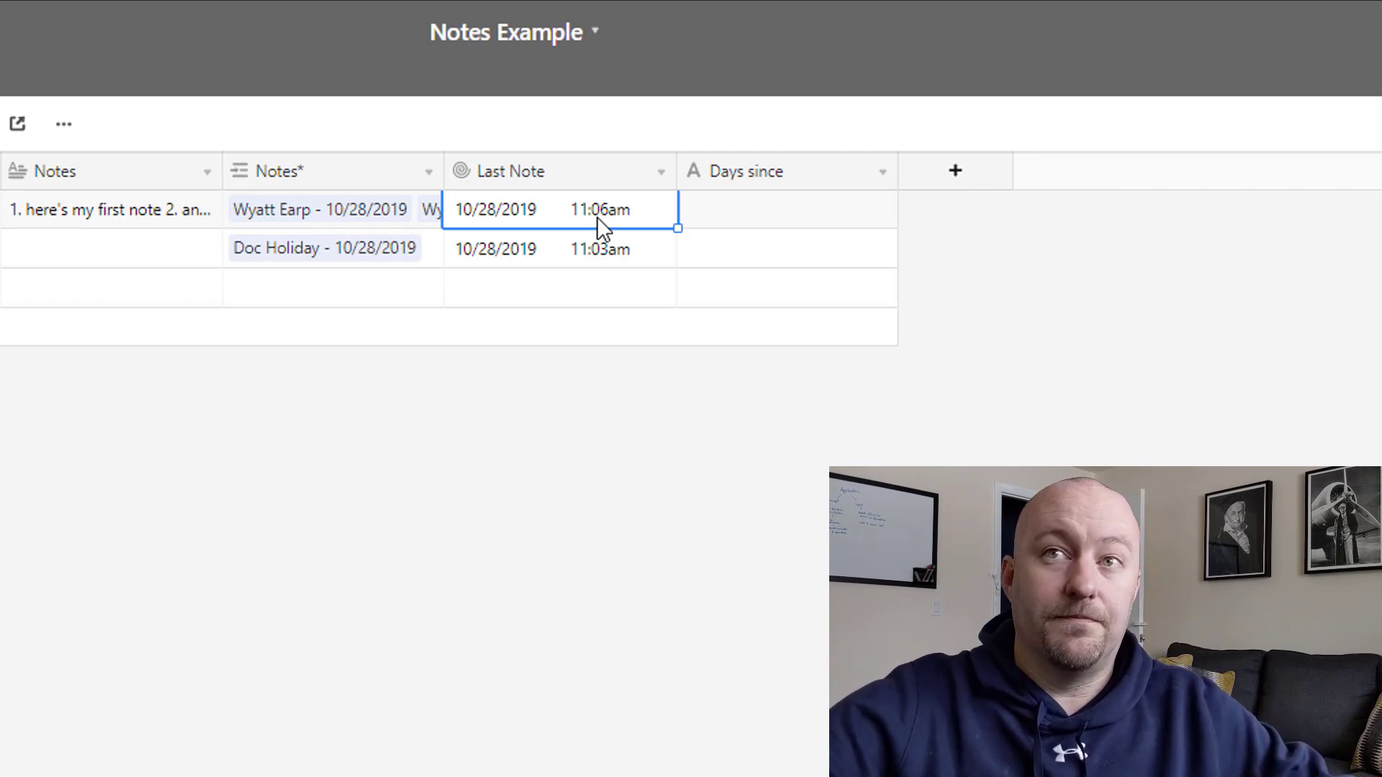
{"action": "double_click", "coordinate": [782, 179]}
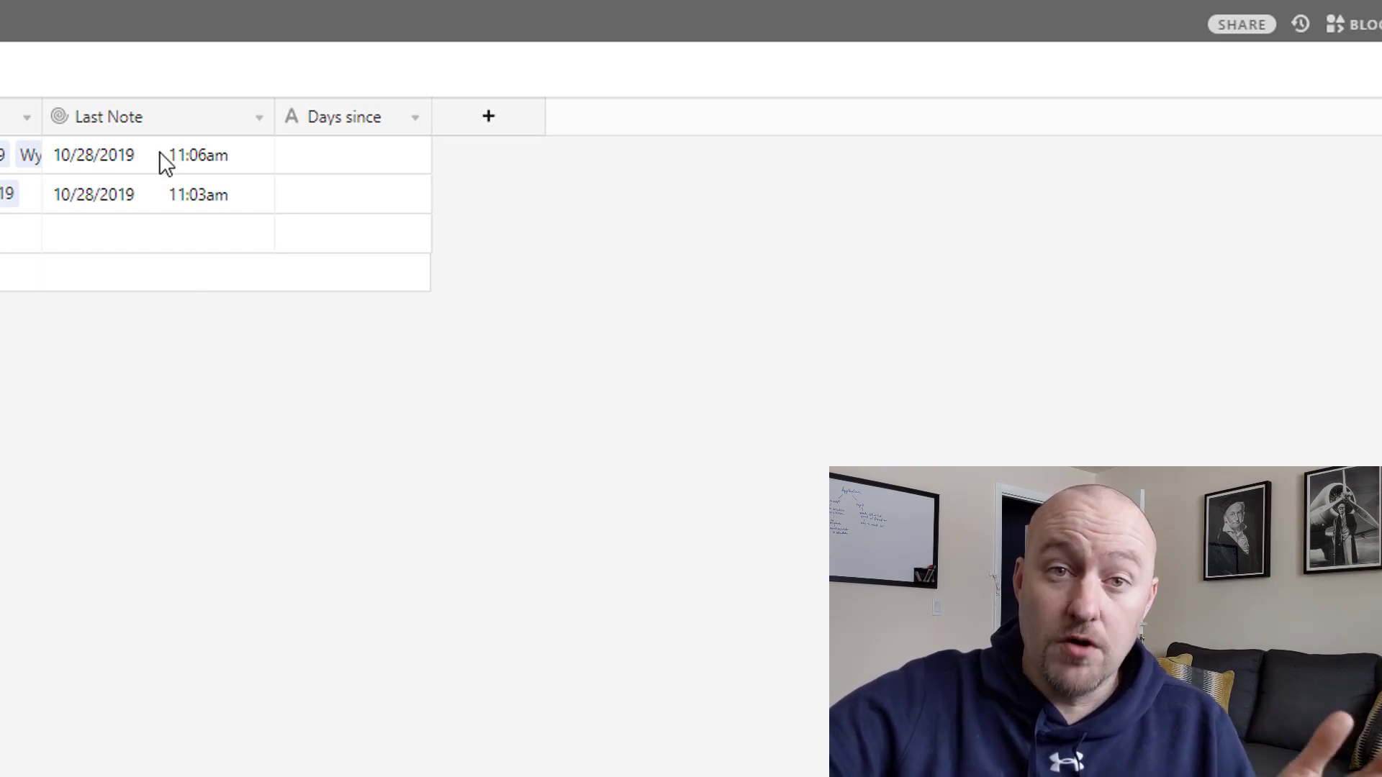
Make Days since a Formula field: DATETIME_DIFF(NOW(),{Last Note},'days')
{"action": "double_click", "coordinate": [337, 117]}
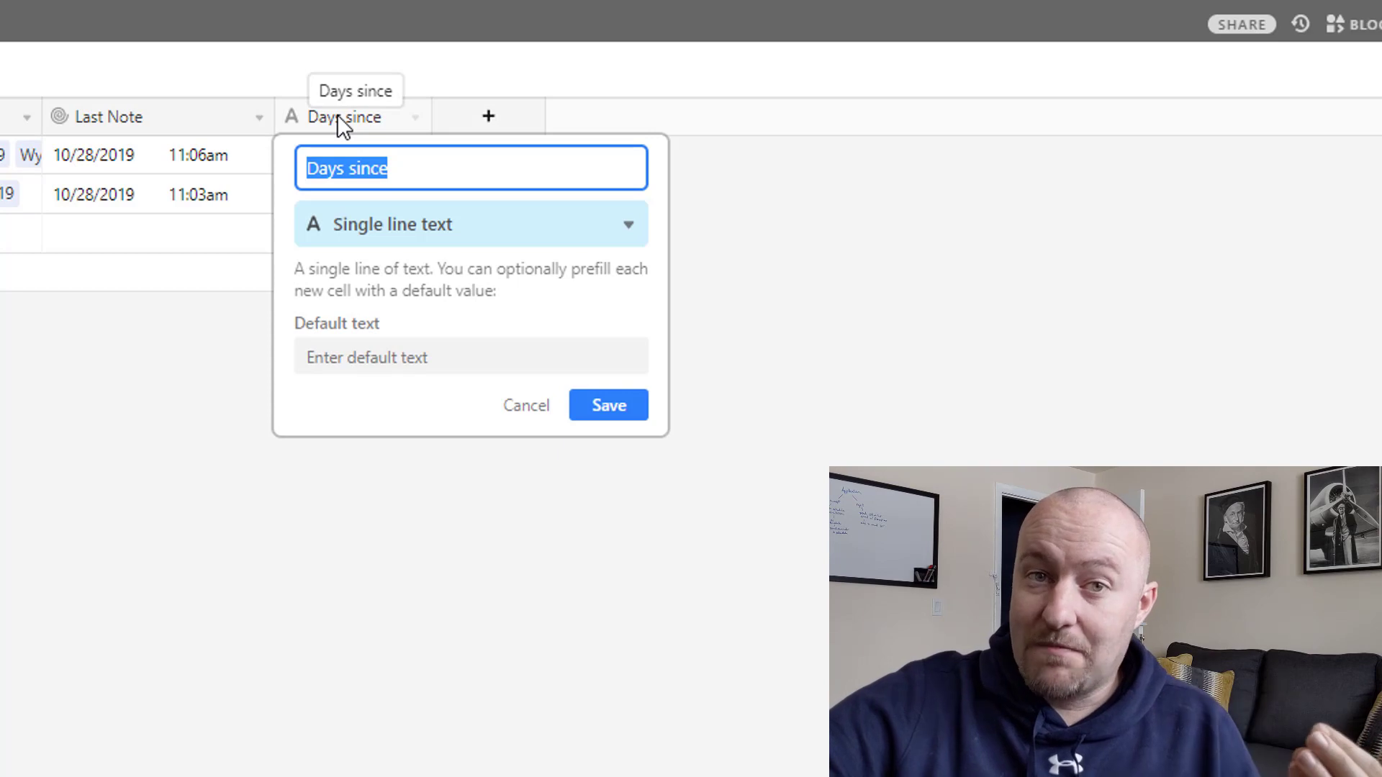
{"action": "left_click", "coordinate": [410, 241]}
{"action": "type", "text": "f"}
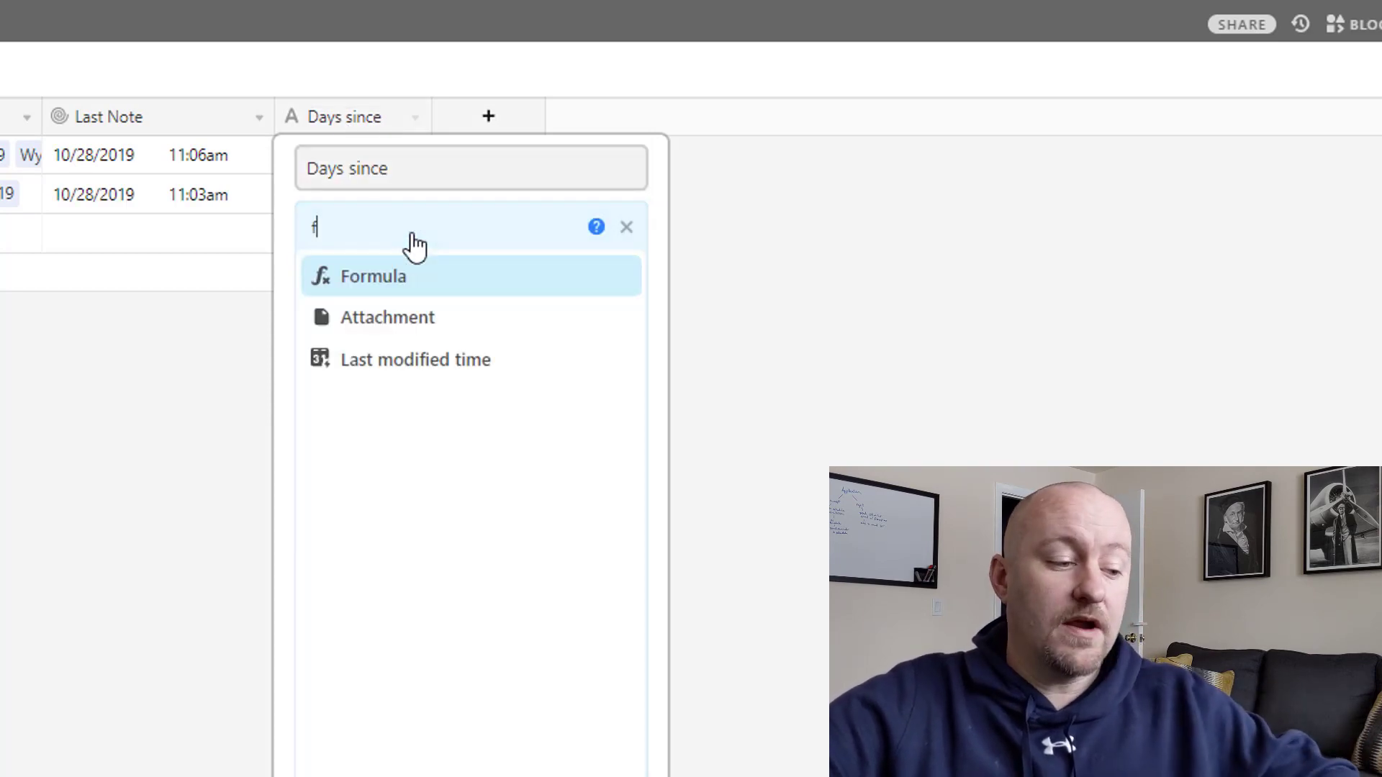
{"action": "type", "text": "o"}
{"action": "left_click", "coordinate": [410, 276]}
{"action": "left_click", "coordinate": [372, 424]}
{"action": "type", "text": "date"}
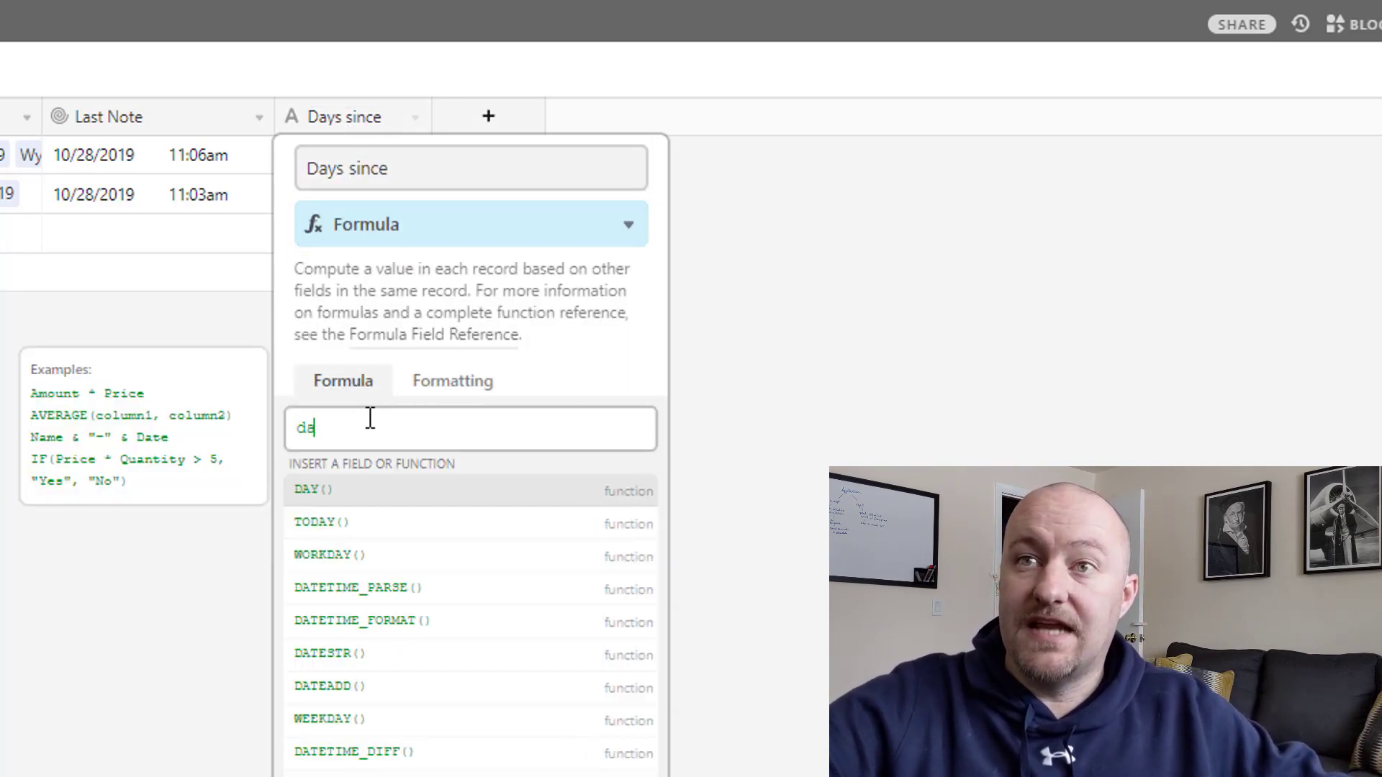
{"action": "left_click", "coordinate": [396, 621]}
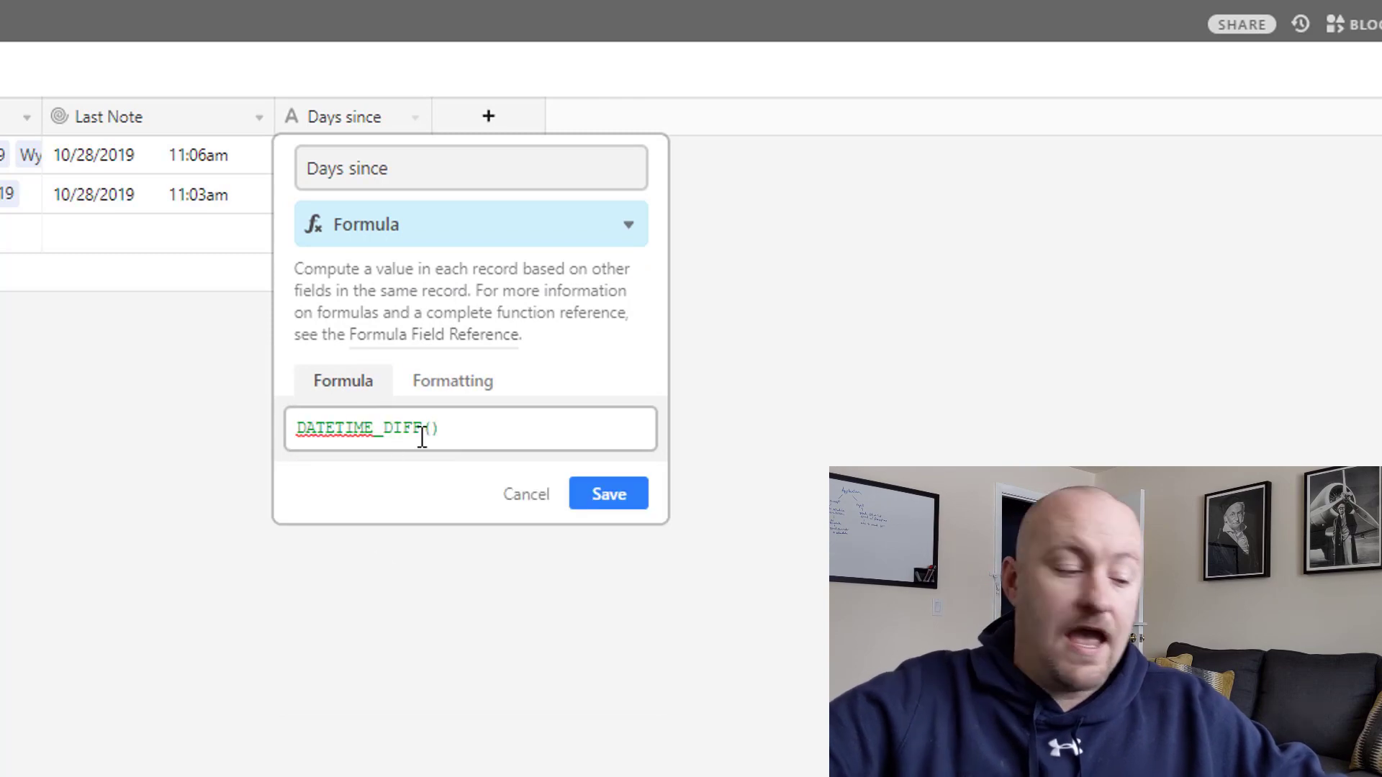
{"action": "type", "text": "now(),"}
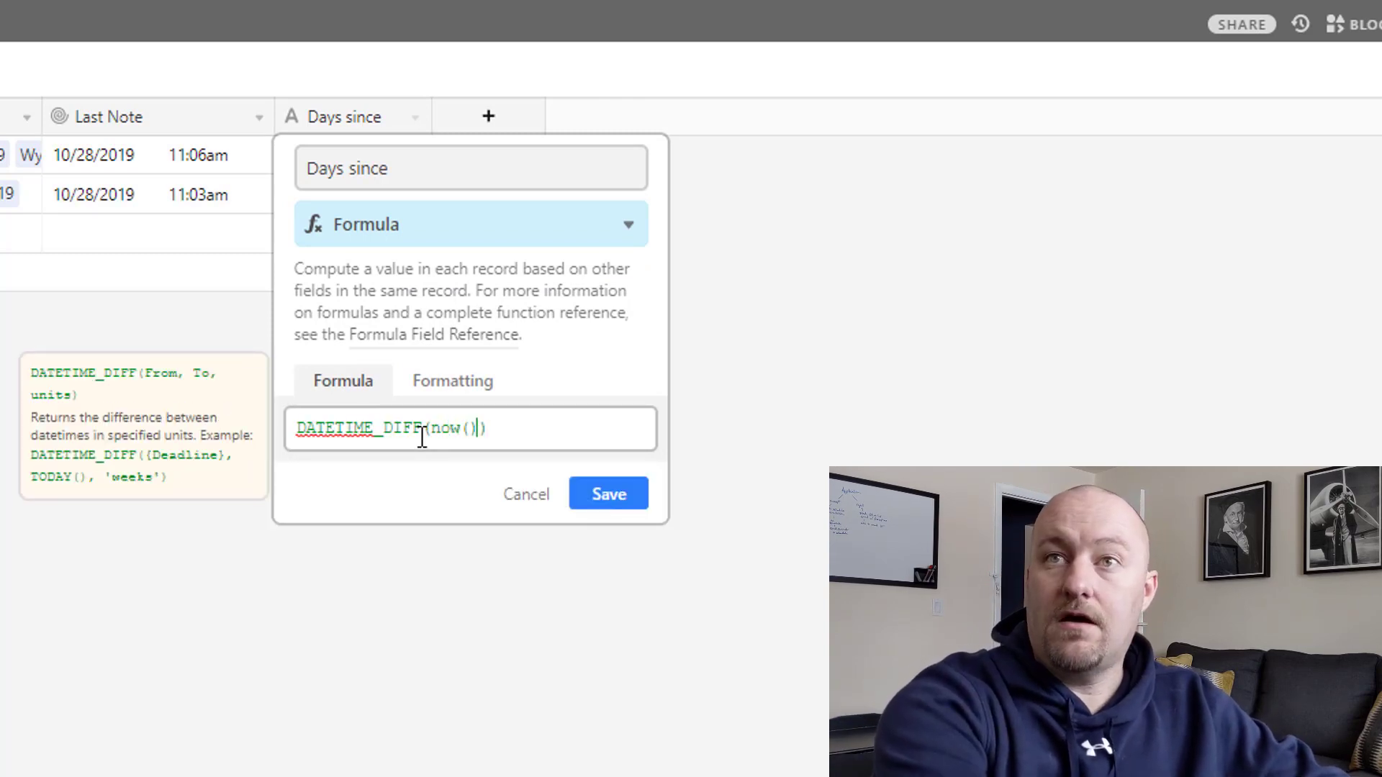
{"action": "type", "text": "las"}
{"action": "key", "text": "Down"}
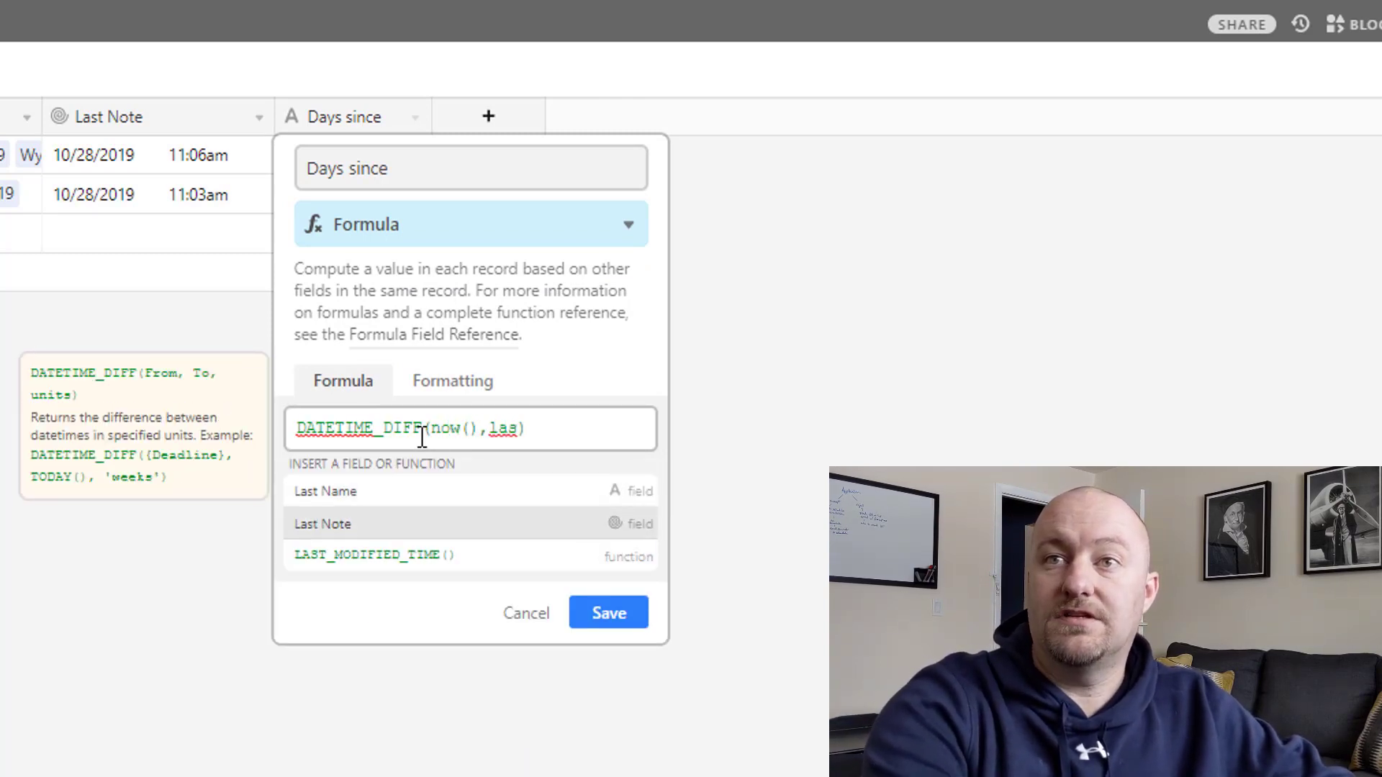
{"action": "key", "text": "Return"}
{"action": "type", "text": ",'"}
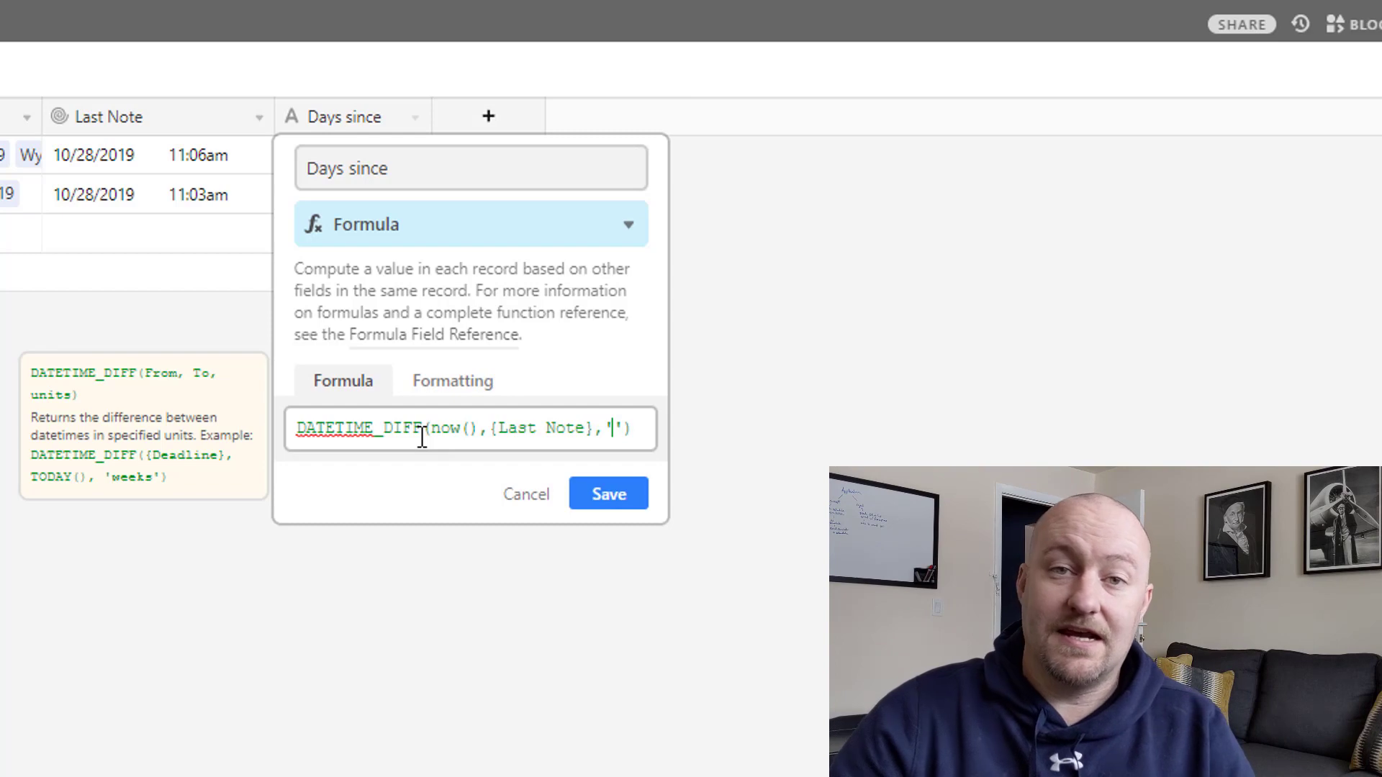
{"action": "type", "text": "days"}
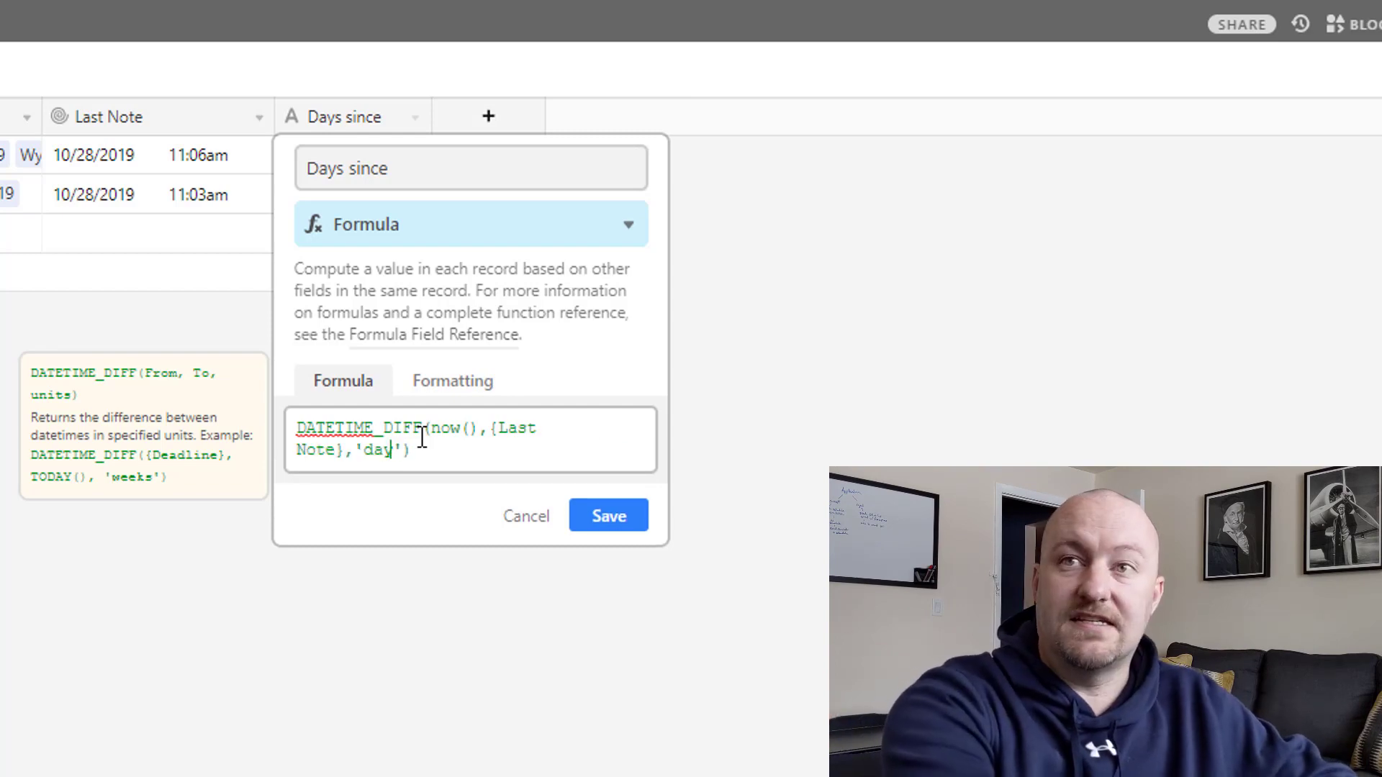
{"action": "key", "text": "Return"}
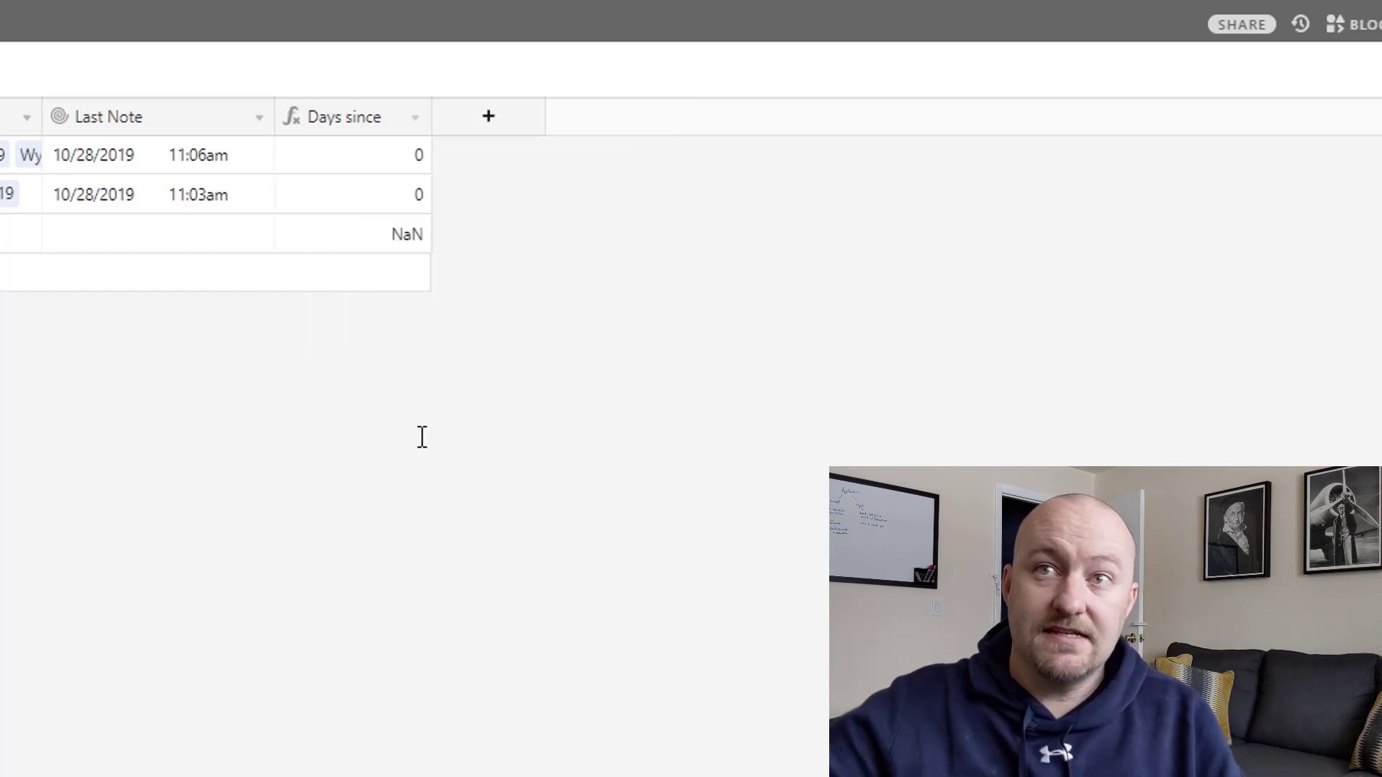
Change the formula's unit from 'days' to 'minutes', giving Wyatt Earp a value of 3
{"action": "left_click", "coordinate": [375, 164]}
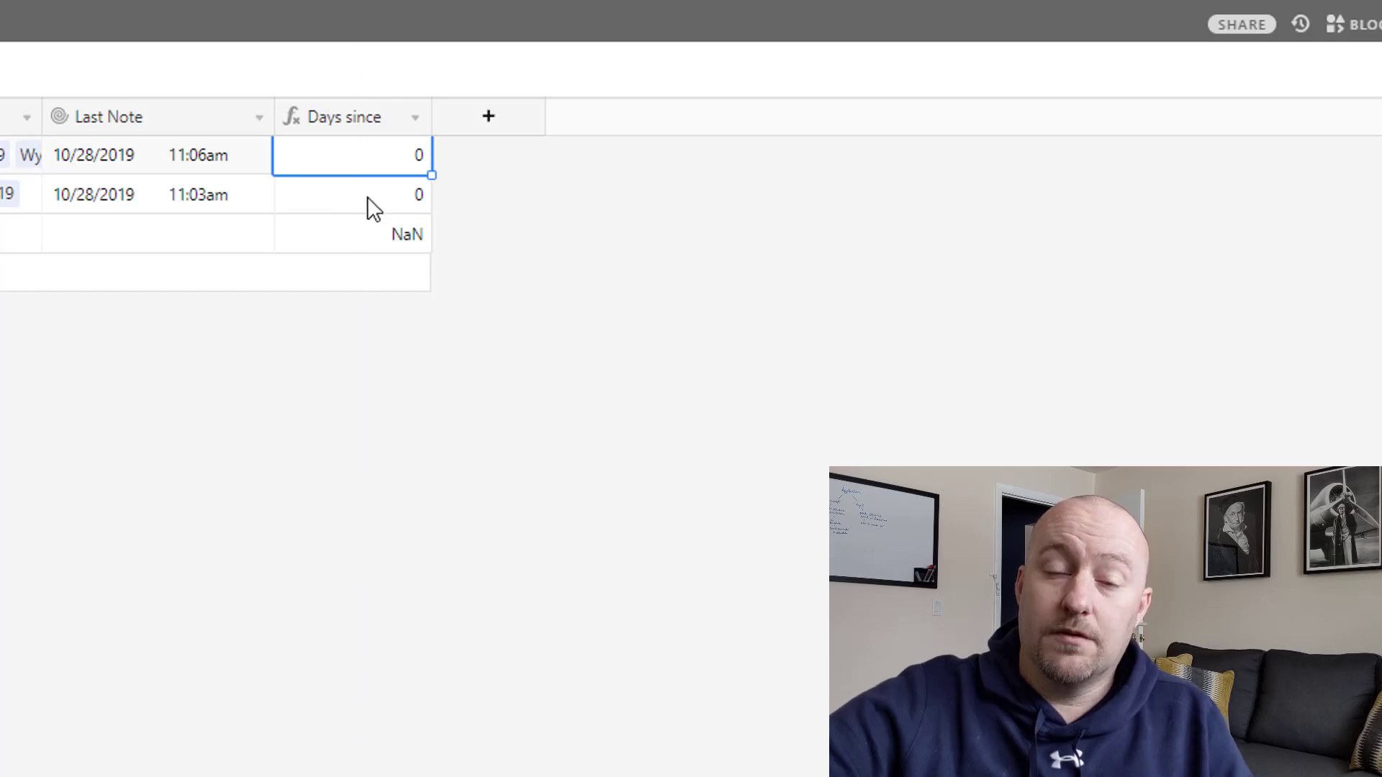
{"action": "left_click", "coordinate": [368, 197]}
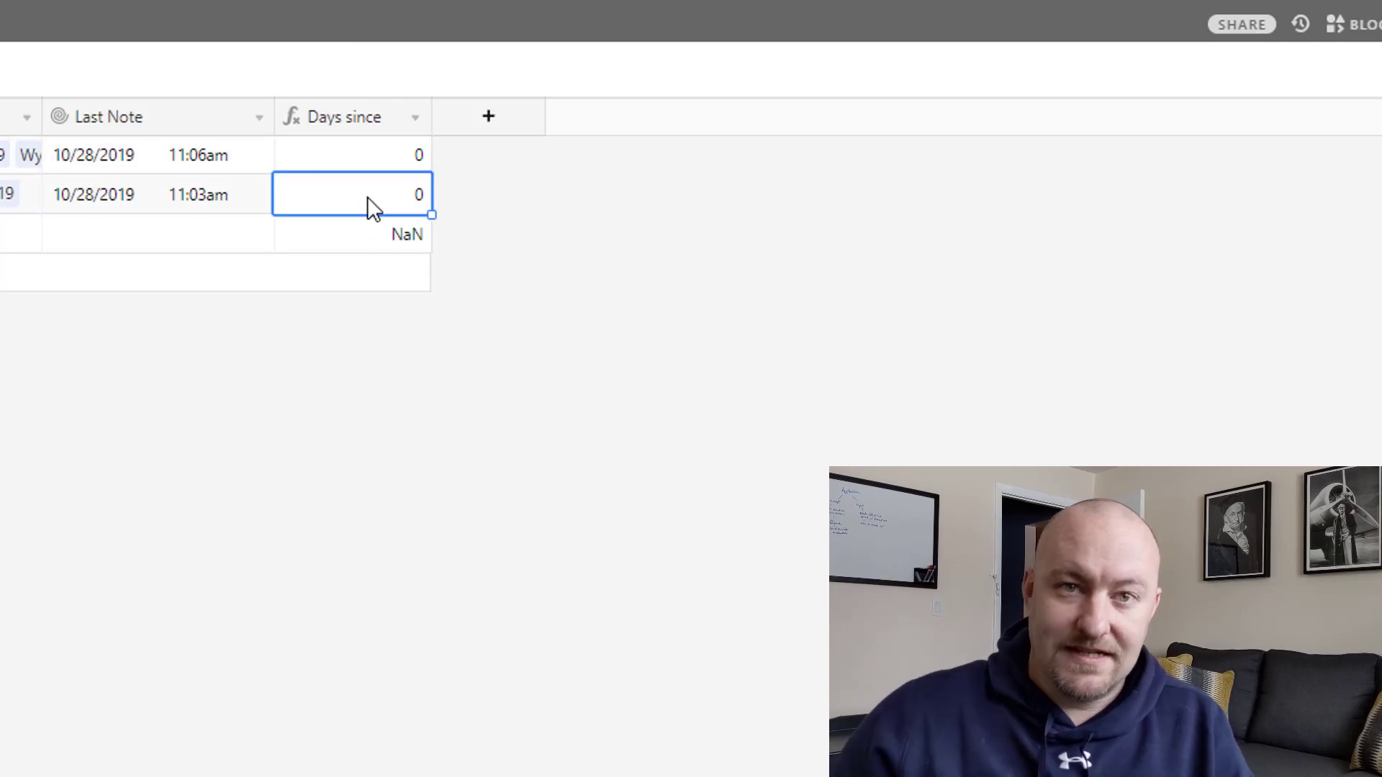
{"action": "double_click", "coordinate": [331, 122]}
{"action": "double_click", "coordinate": [373, 451]}
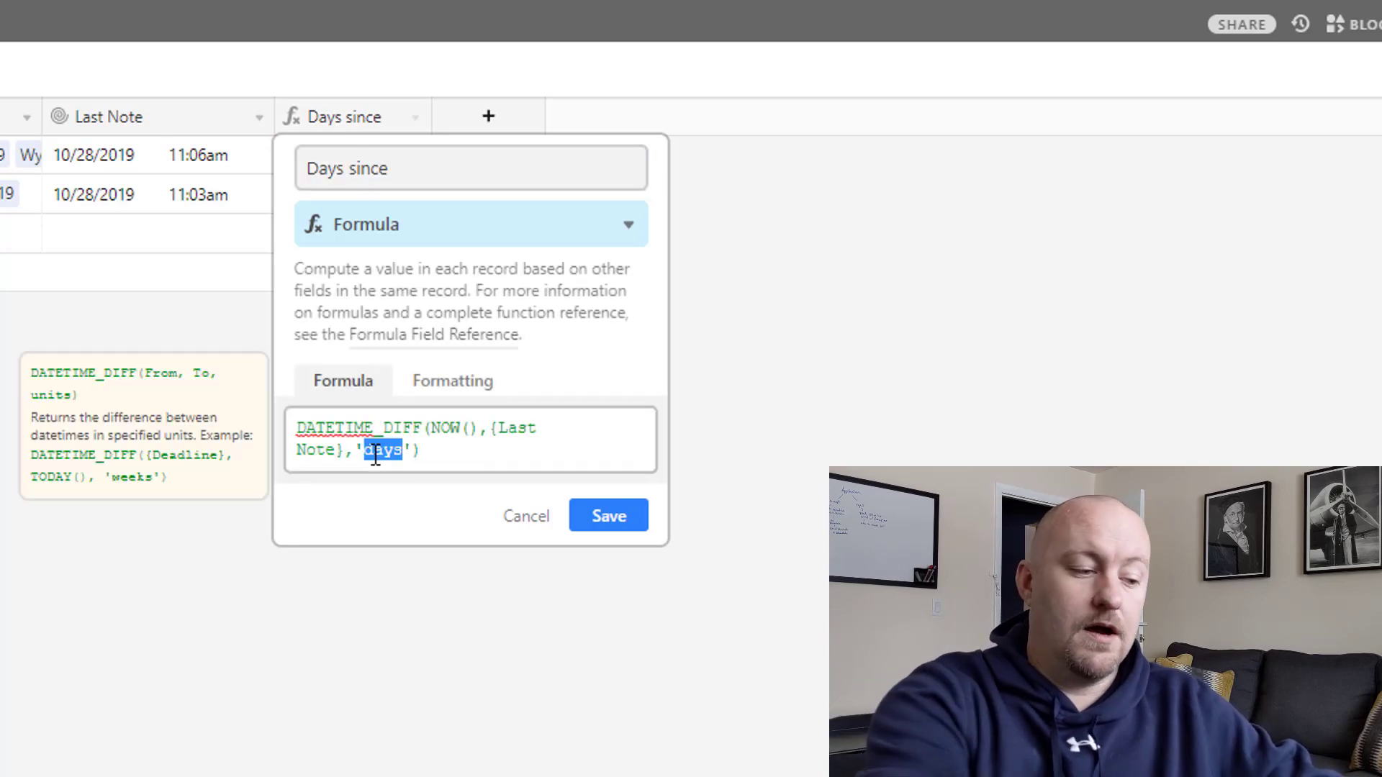
{"action": "type", "text": "minutes"}
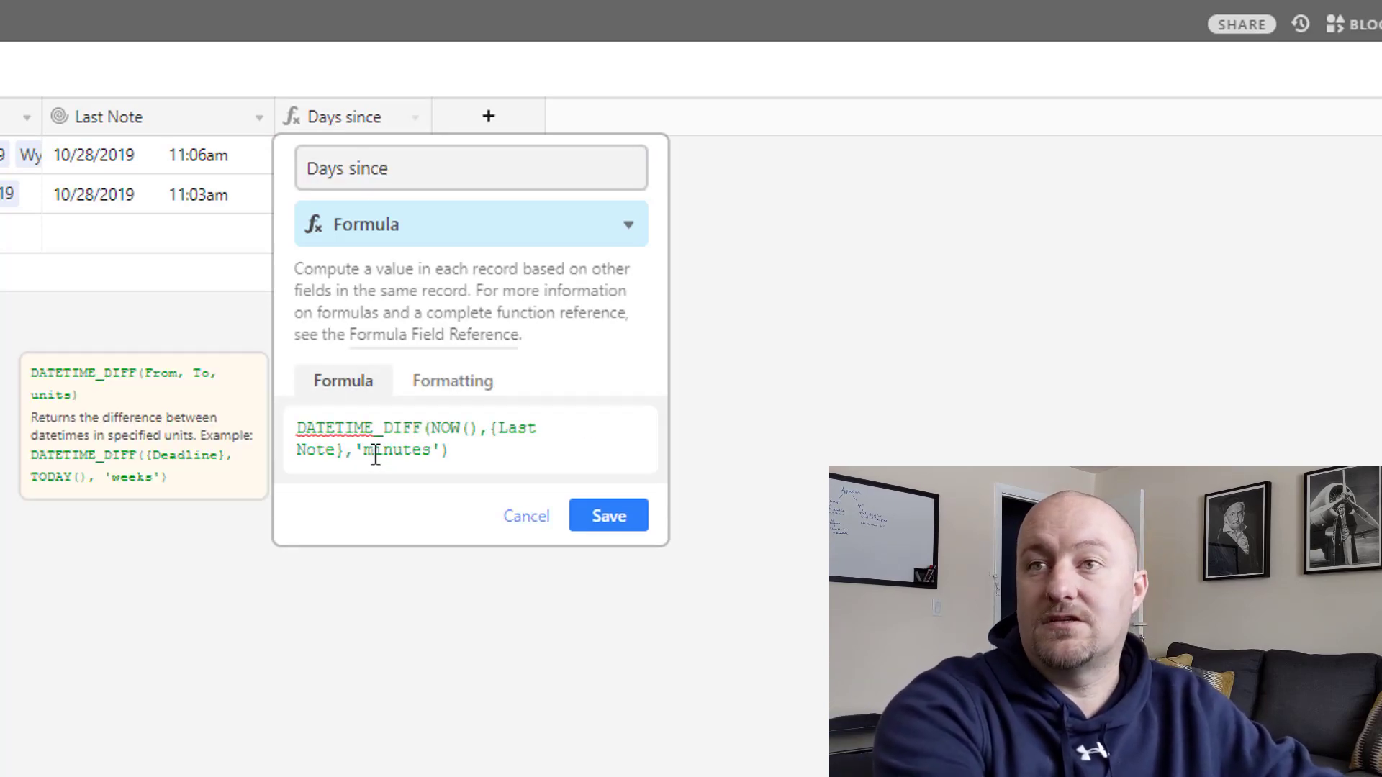
{"action": "key", "text": "Return"}
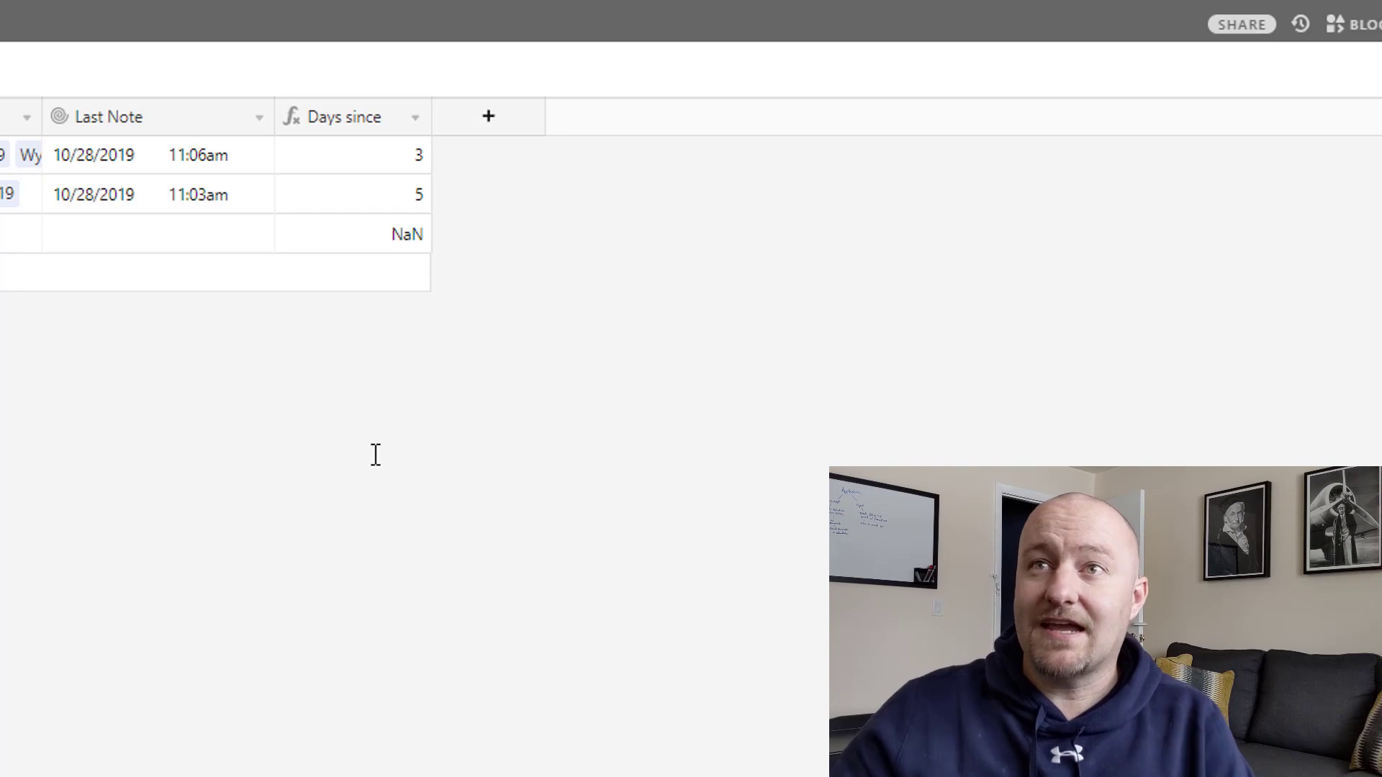
{"action": "left_click", "coordinate": [353, 170]}
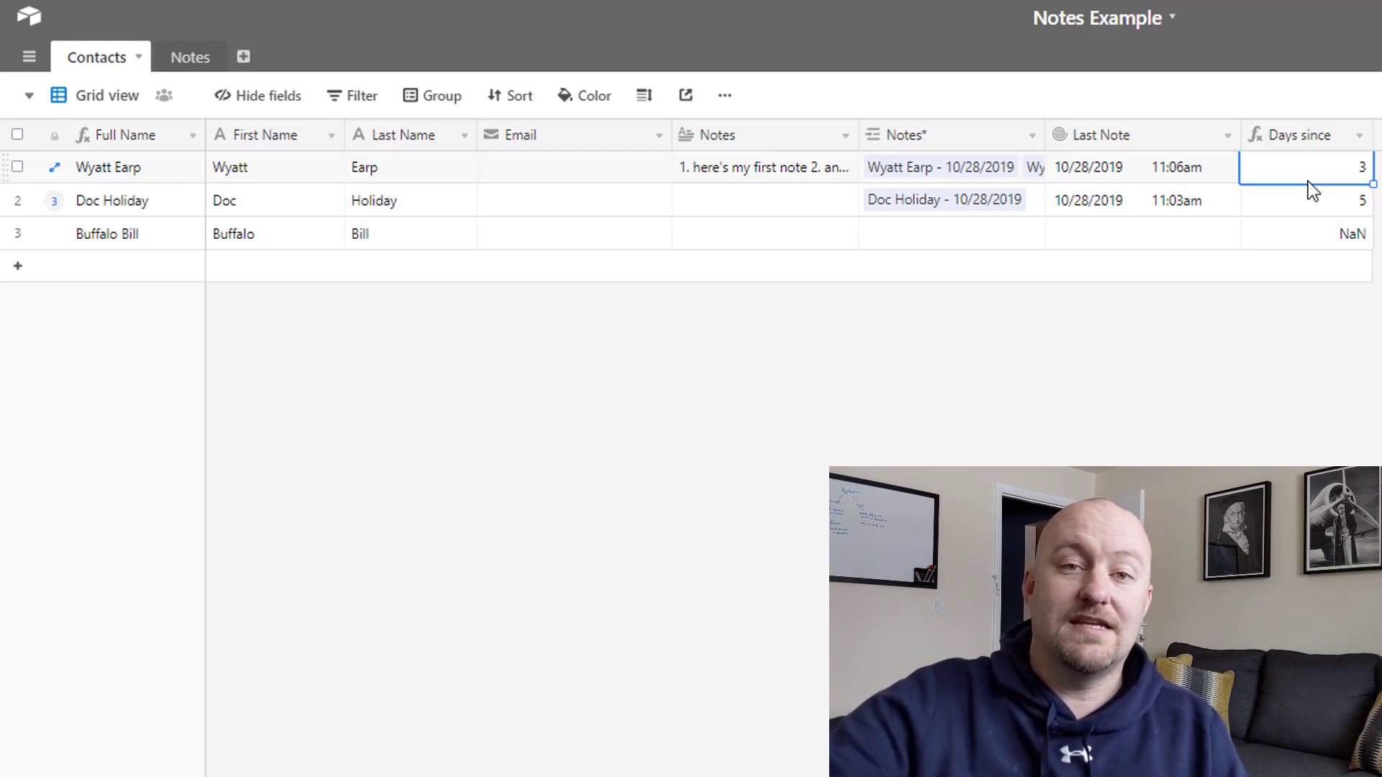
Filter the Notes view to records whose Contacts contains 'wya'
{"action": "left_click", "coordinate": [186, 59]}
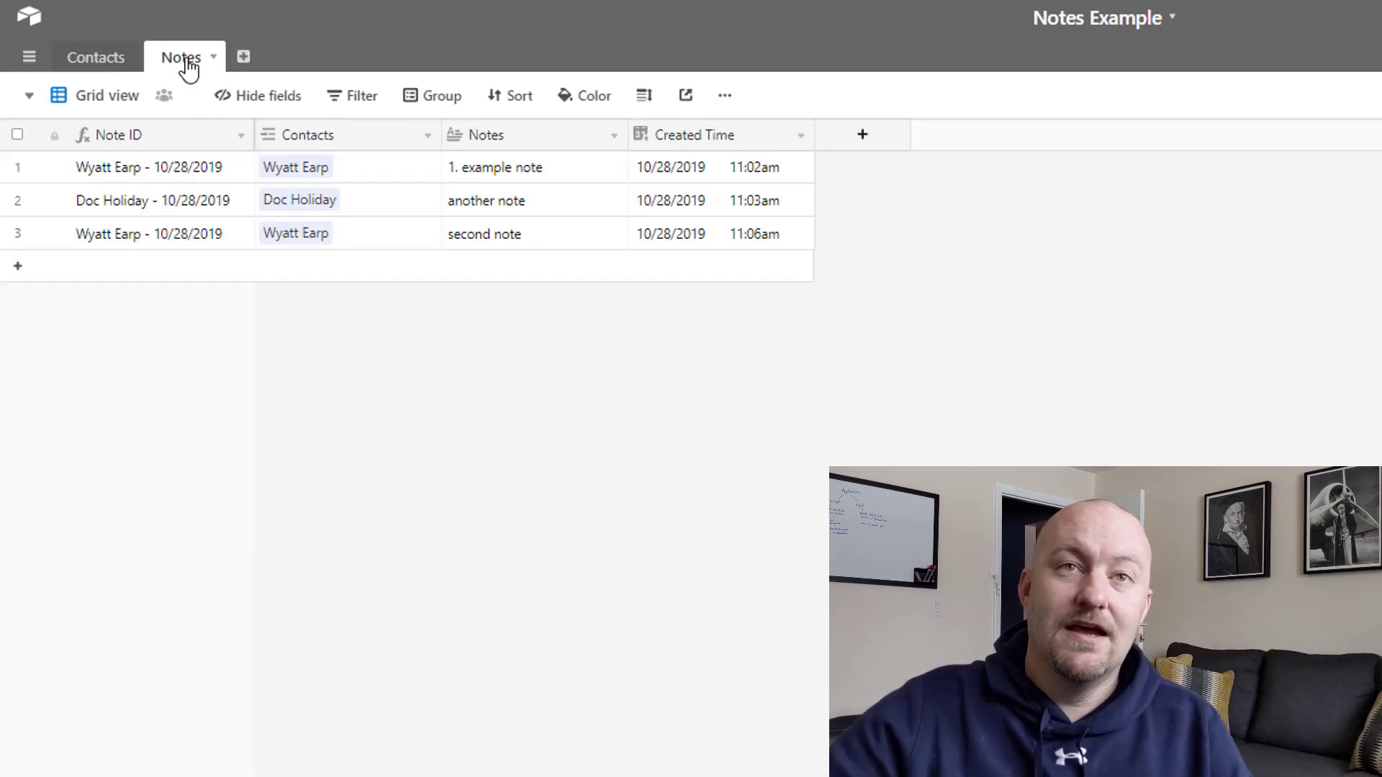
{"action": "left_click", "coordinate": [356, 101]}
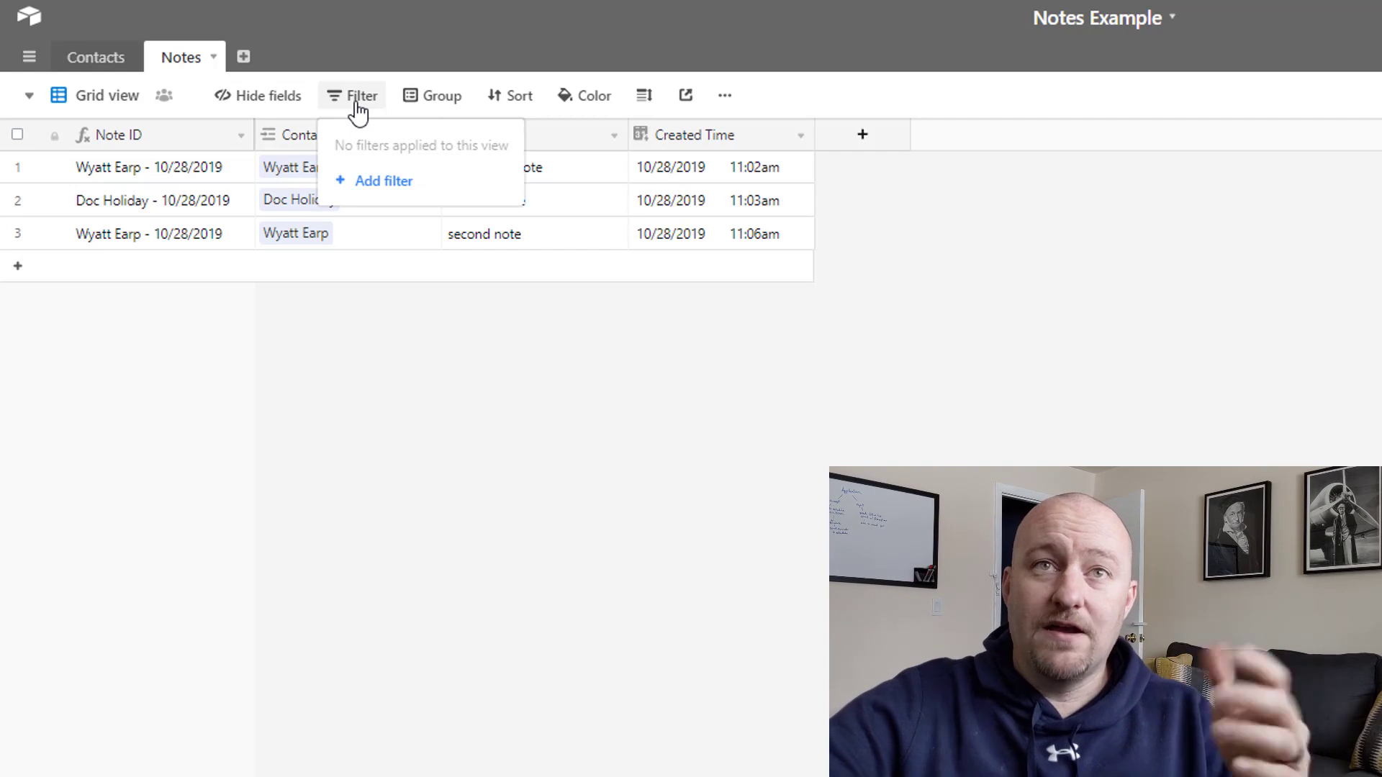
{"action": "left_click", "coordinate": [392, 186]}
{"action": "left_click", "coordinate": [461, 143]}
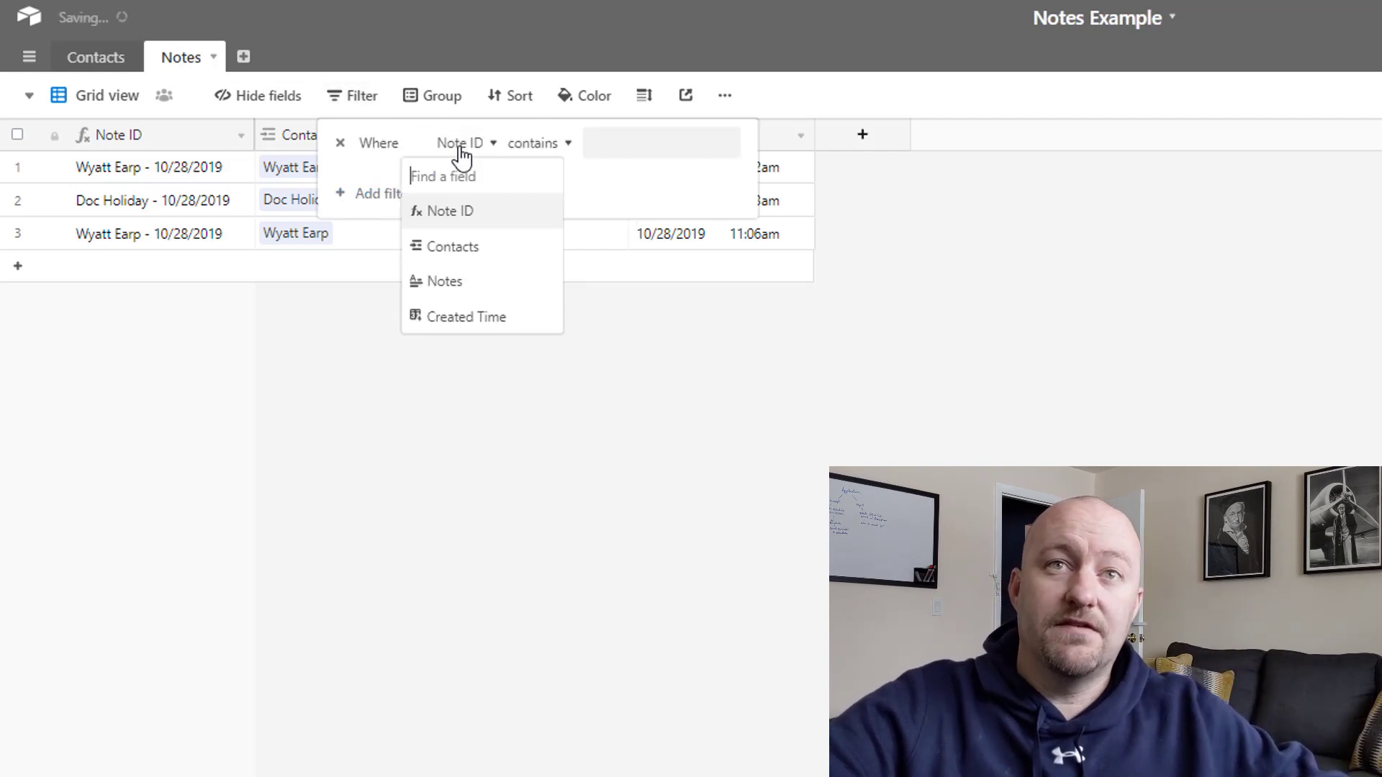
{"action": "left_click", "coordinate": [450, 253]}
{"action": "left_click", "coordinate": [534, 148]}
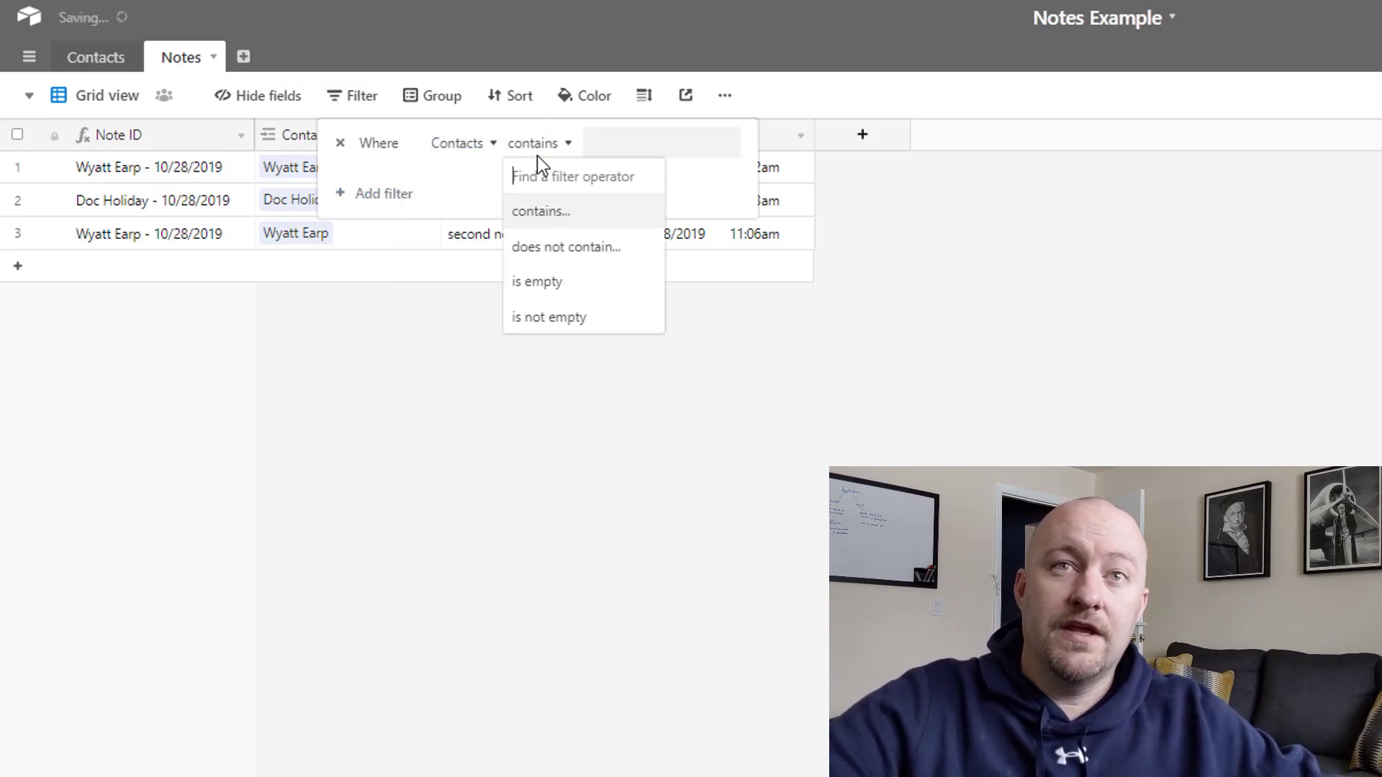
{"action": "left_click", "coordinate": [541, 211]}
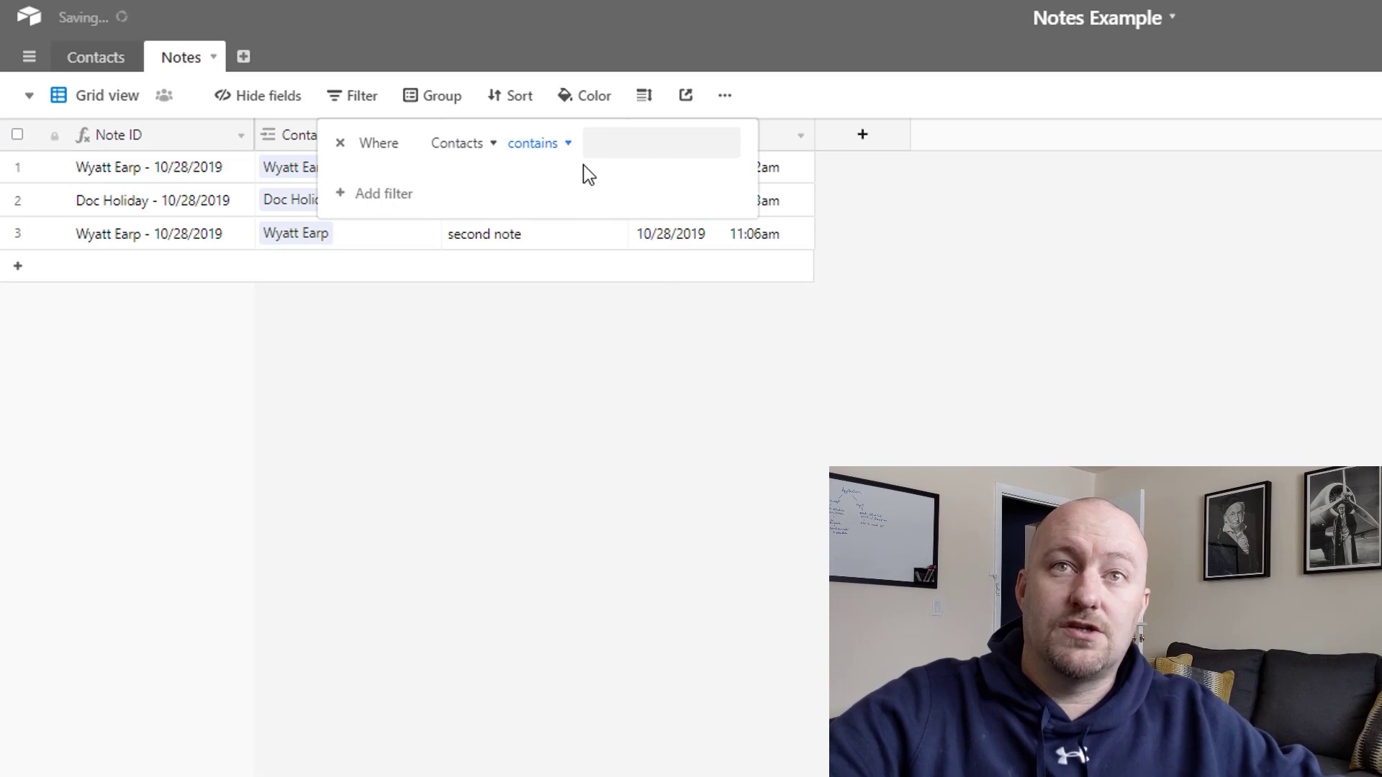
{"action": "left_click", "coordinate": [615, 145]}
{"action": "type", "text": "wya"}
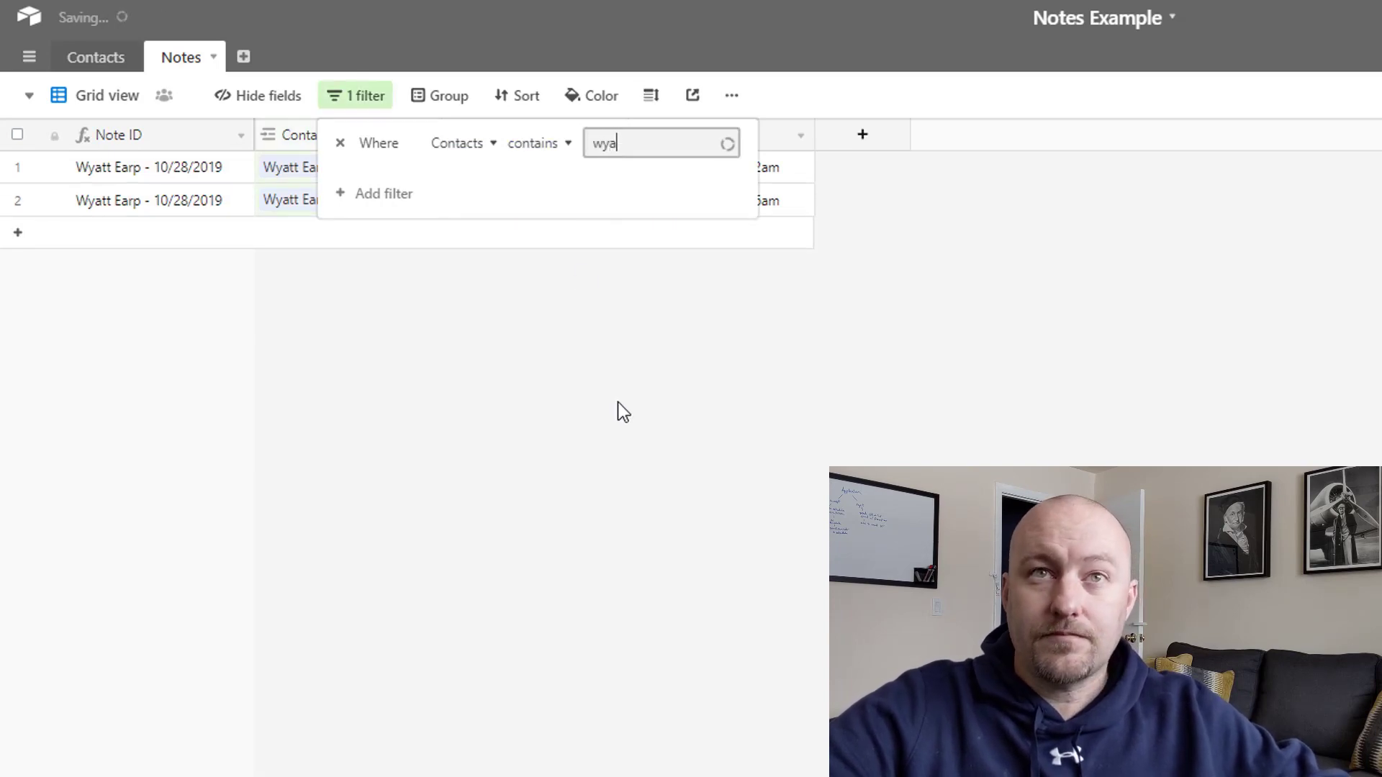
{"action": "left_click", "coordinate": [468, 373]}
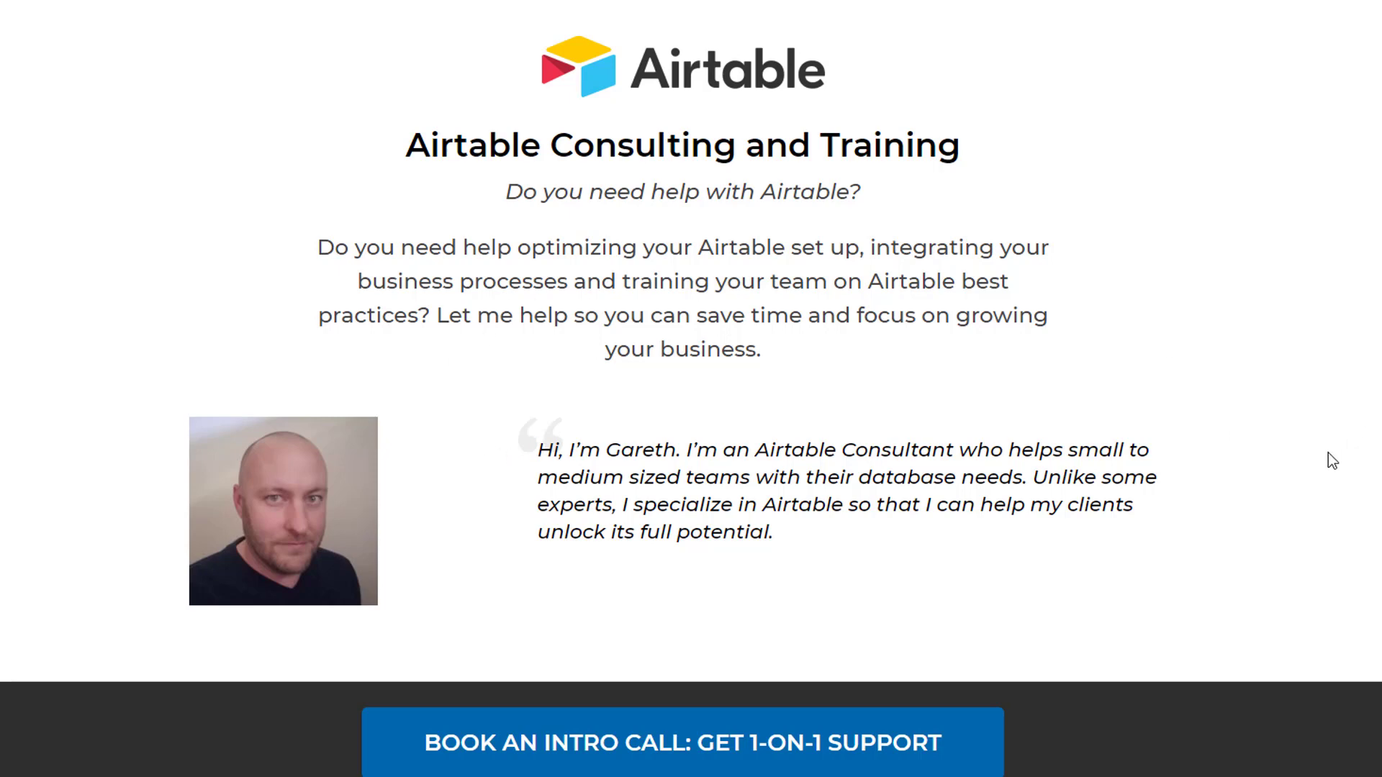
Scroll down the Airtable Consulting and Training page to the consulting and data visualization sections
{"action": "scroll", "coordinate": [1279, 473], "scroll_direction": "down", "scroll_amount": 10}
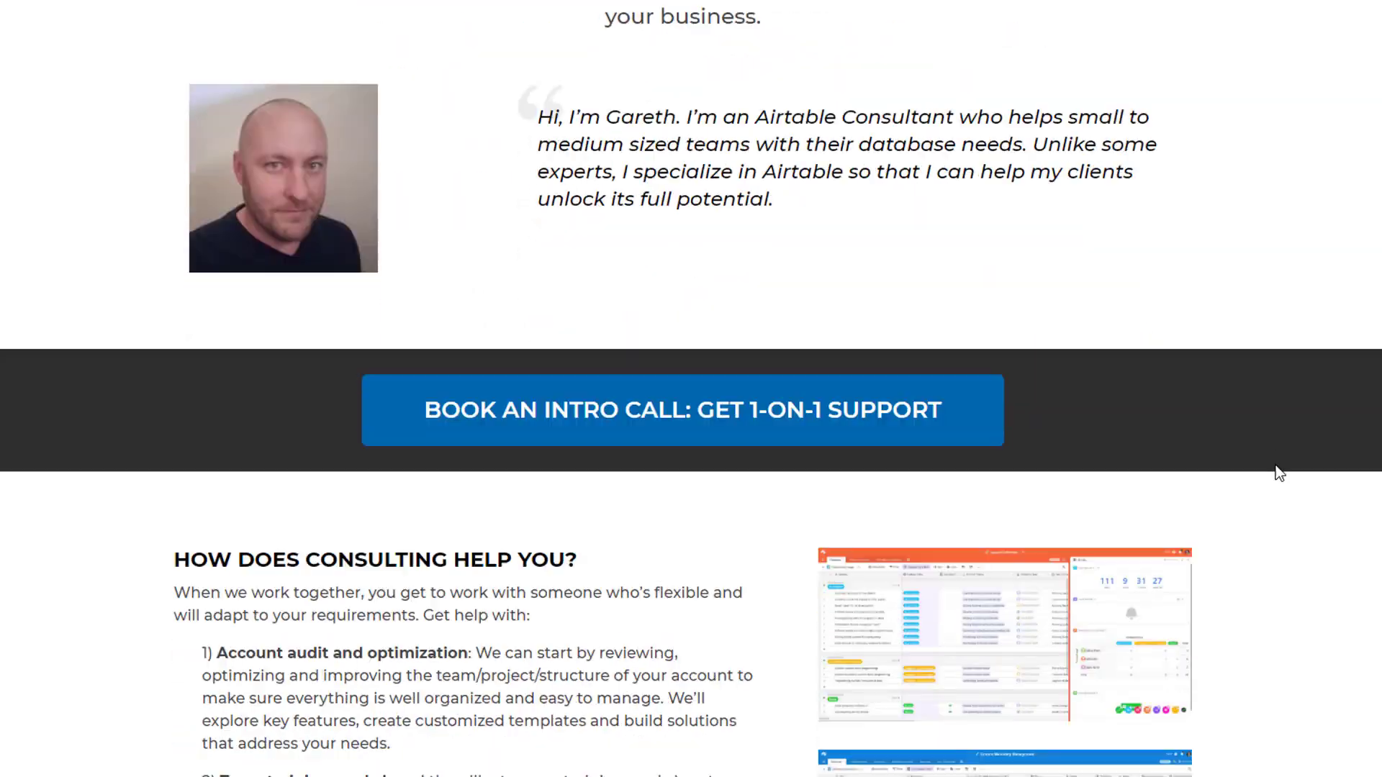
{"action": "scroll", "coordinate": [1275, 465], "scroll_direction": "down", "scroll_amount": 10}
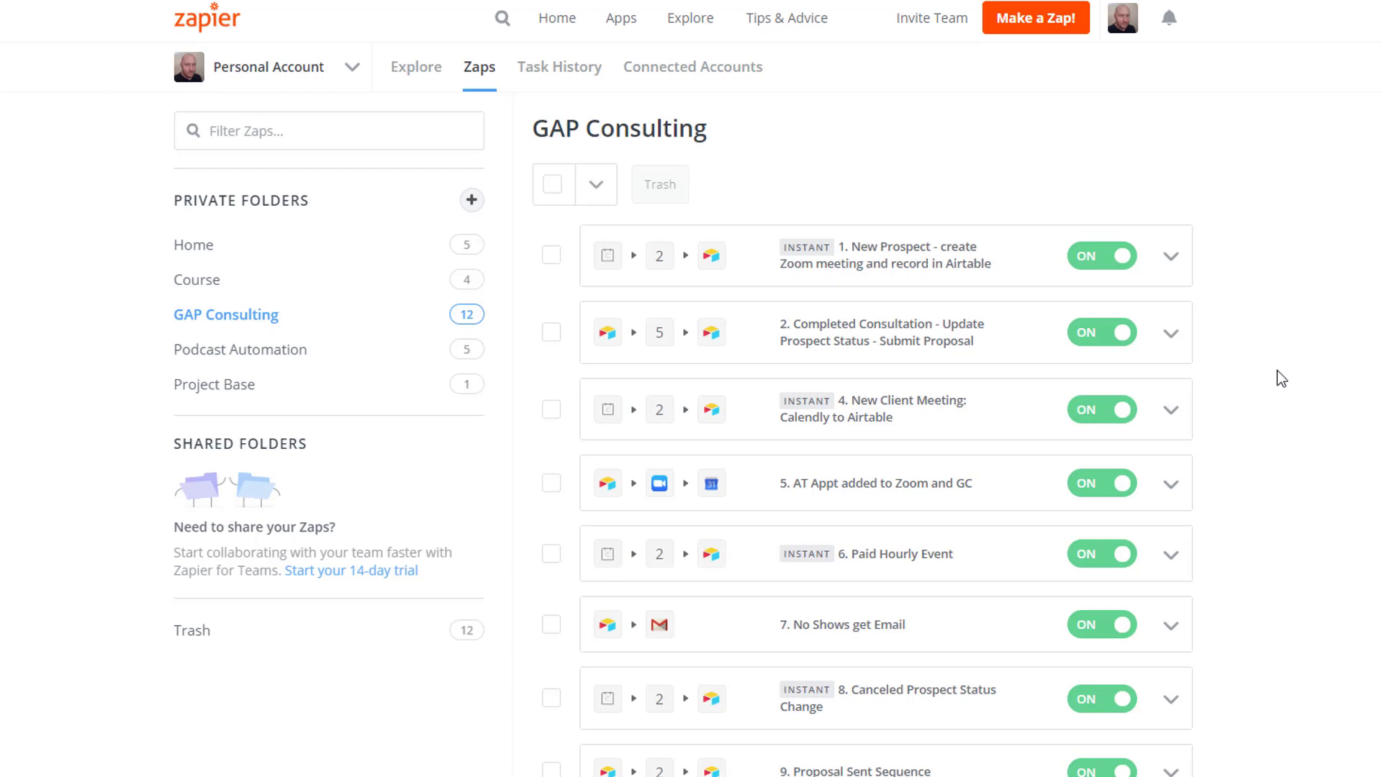
Scroll down through the GAP Consulting folder's 12 zaps and back to the top
{"action": "scroll", "coordinate": [1294, 409], "scroll_direction": "down", "scroll_amount": 2}
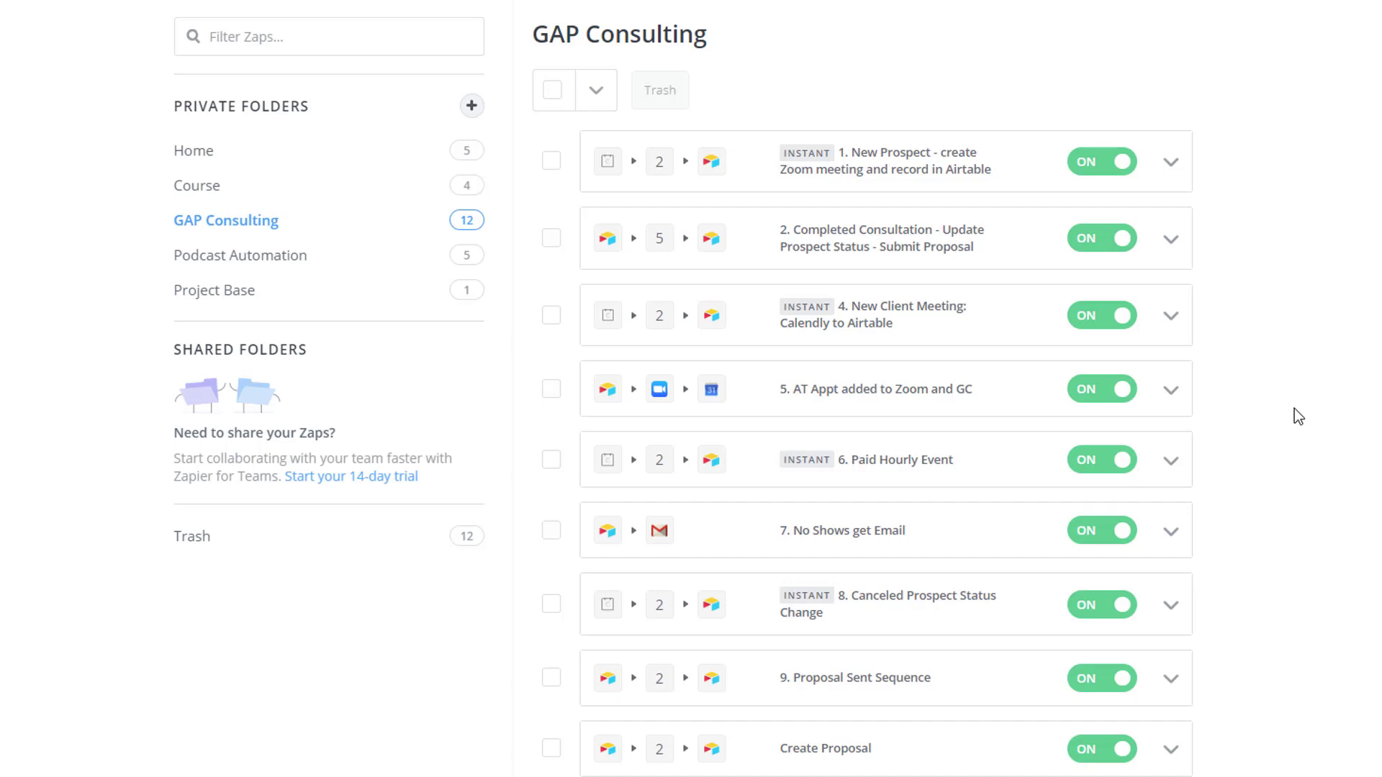
{"action": "scroll", "coordinate": [1294, 408], "scroll_direction": "up", "scroll_amount": 2}
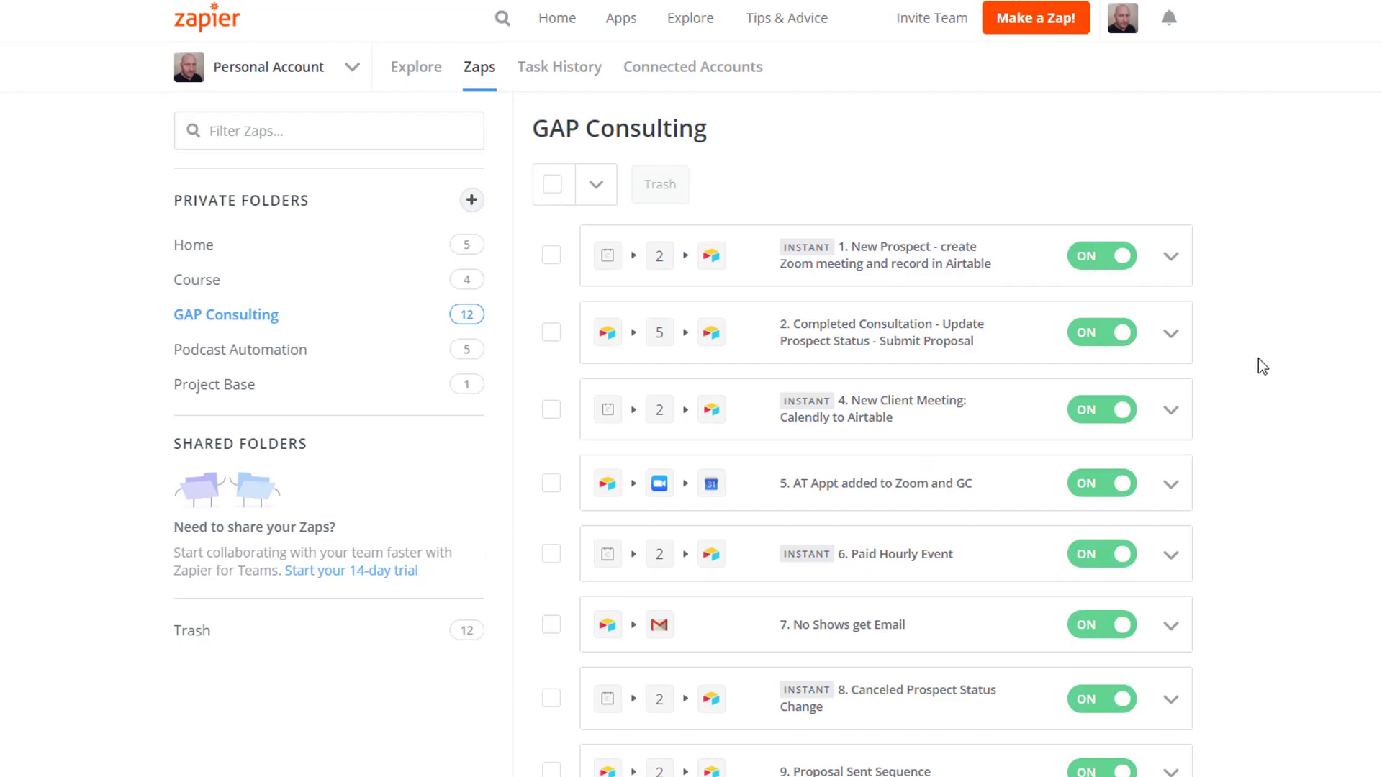